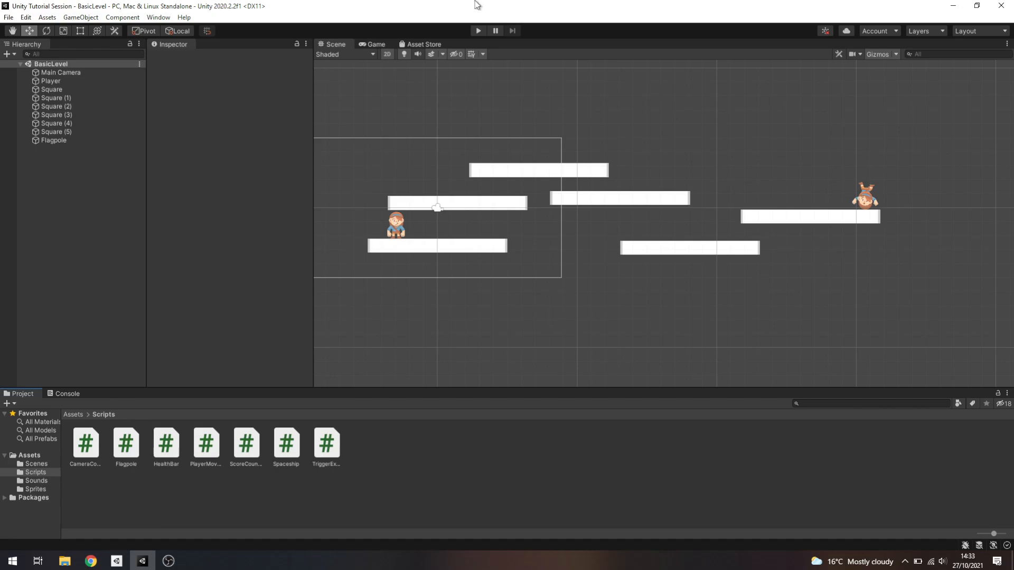
Inspect the components of the platform beneath the player character in the scene
middle_click_drag(529, 270, 618, 258)
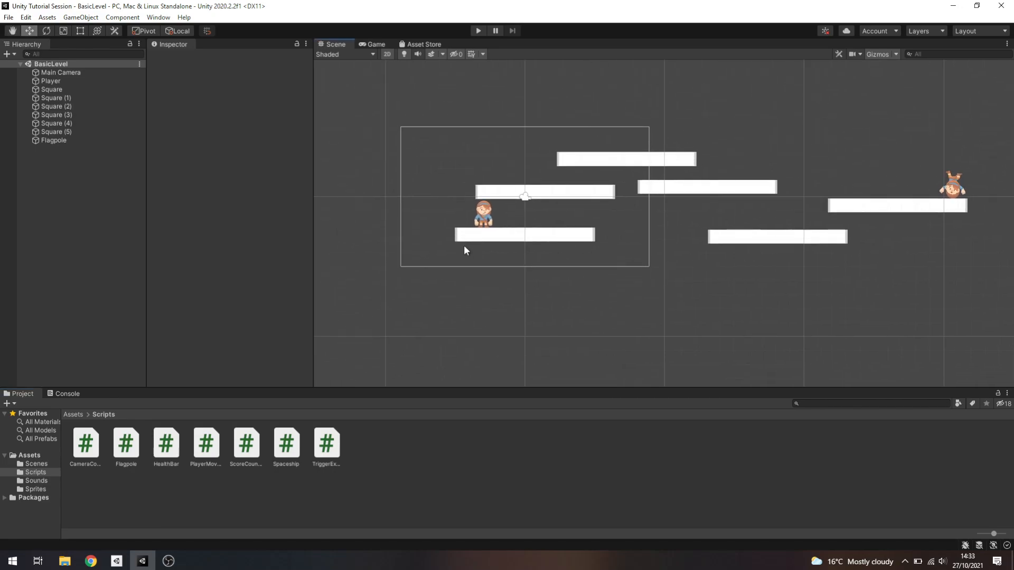
left_click(539, 235)
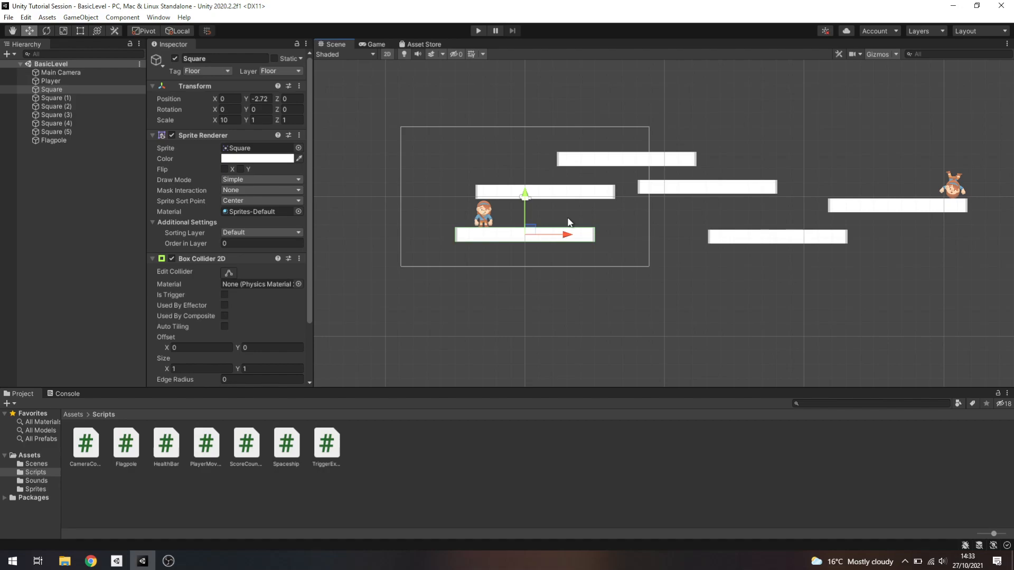
left_click(487, 70)
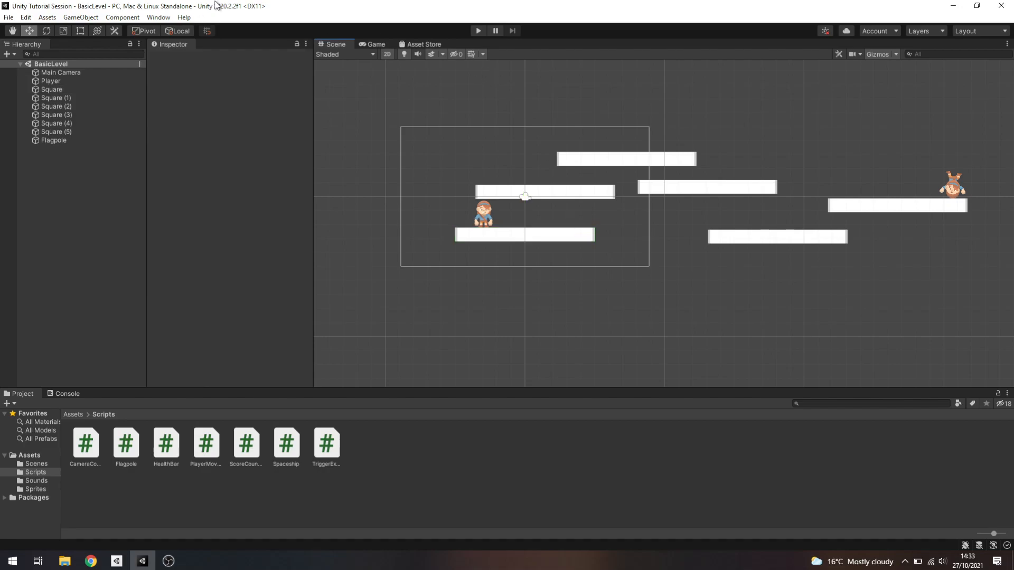
left_click(159, 18)
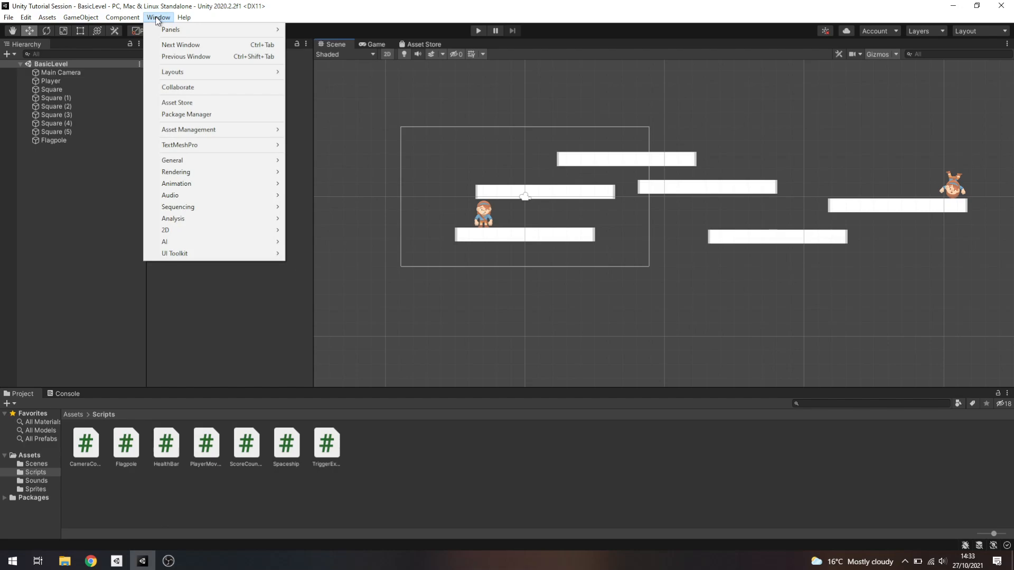
left_click(158, 19)
left_click(157, 18)
left_click(179, 114)
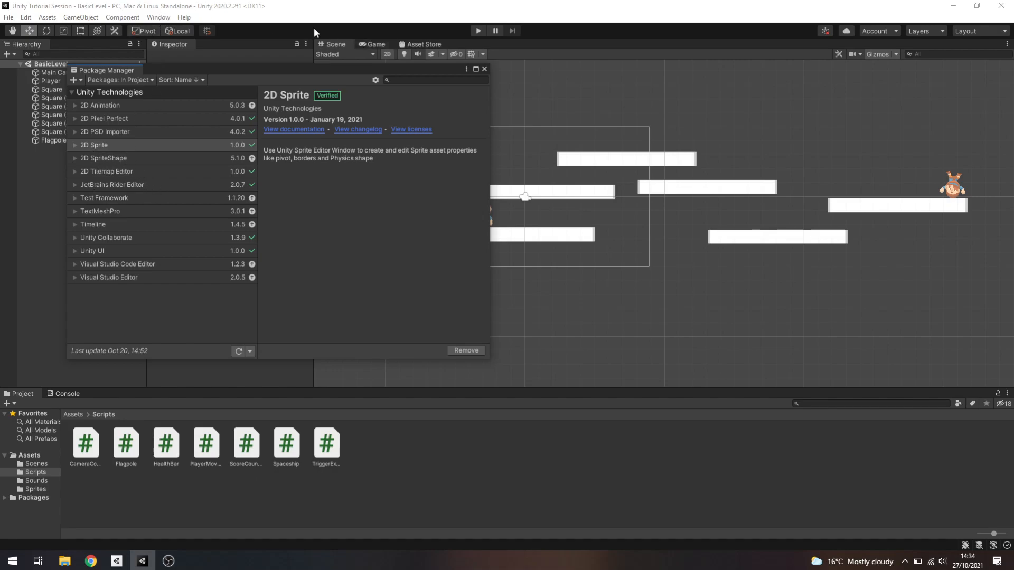
left_click(485, 69)
Open the Package Manager, list the Unity Registry packages and view the 2D Sprite package's details
left_click(158, 17)
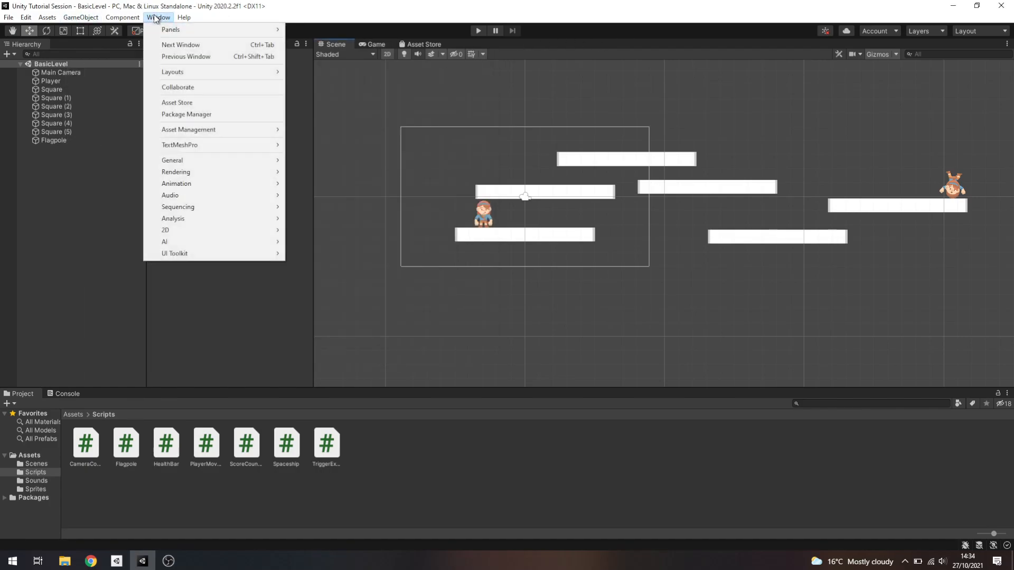
left_click(196, 114)
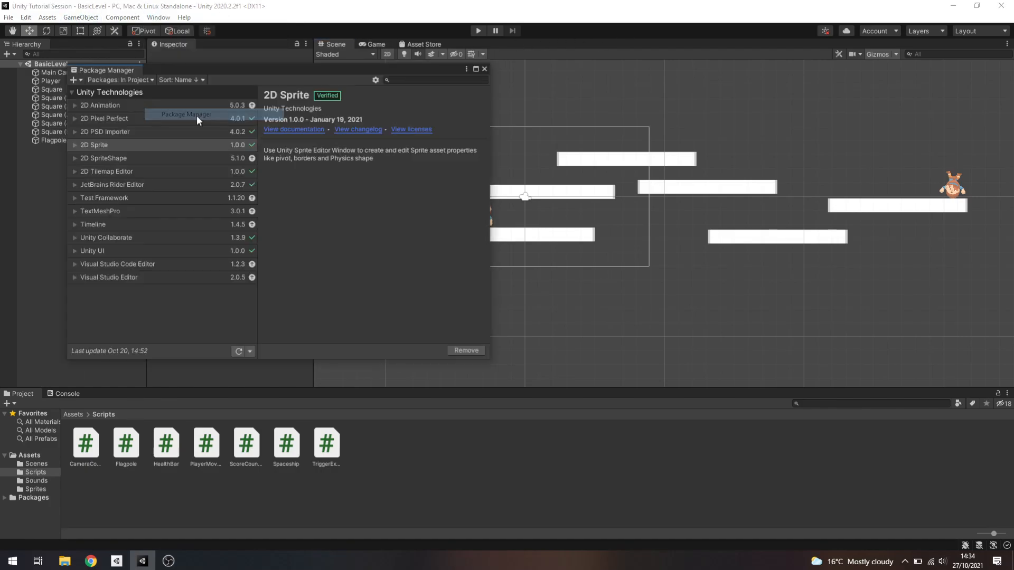
left_click(127, 81)
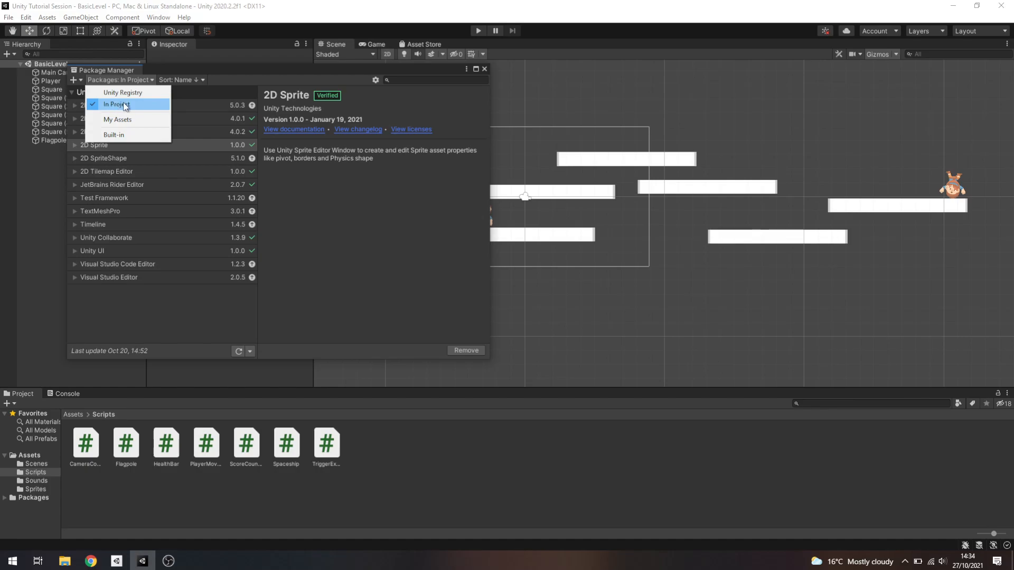
left_click(127, 92)
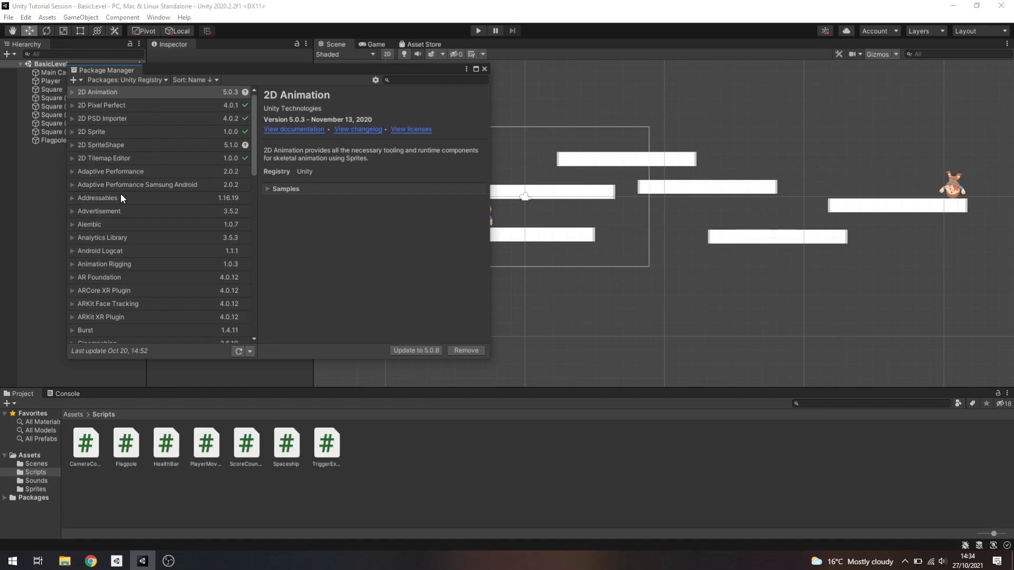
left_click(104, 132)
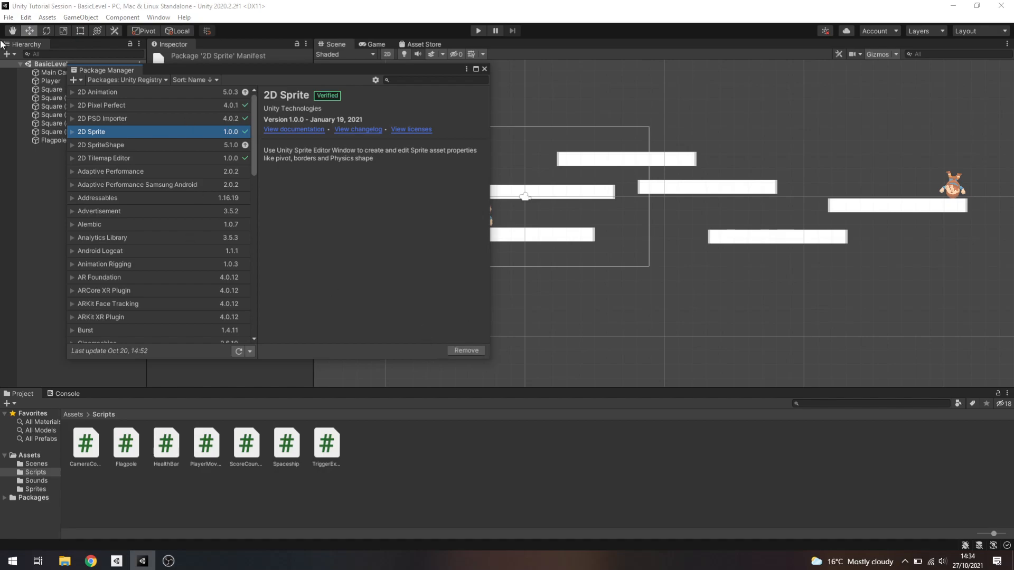
Limit the package list to In Project, check its packages and close the Package Manager
left_click(117, 80)
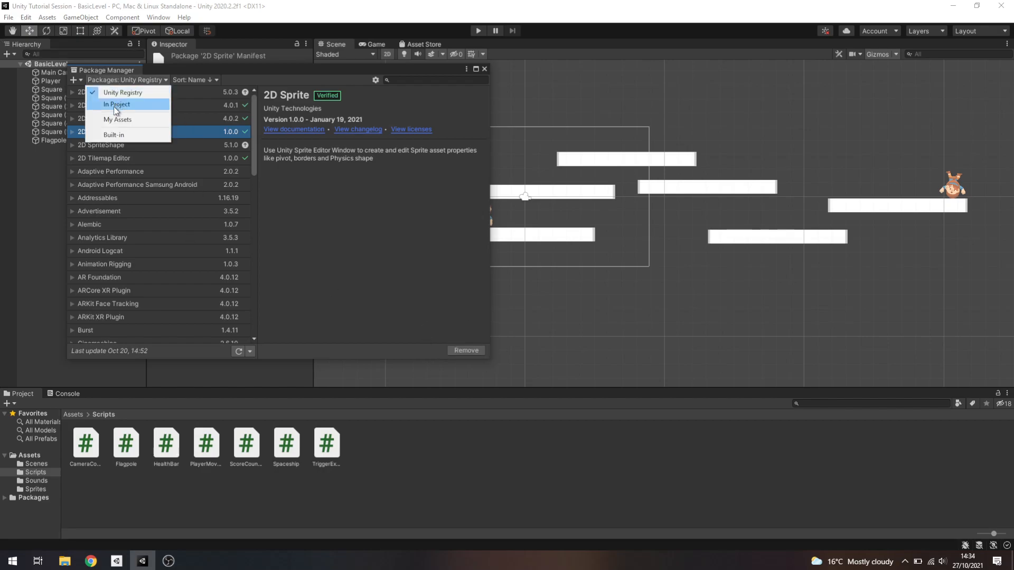
left_click(113, 105)
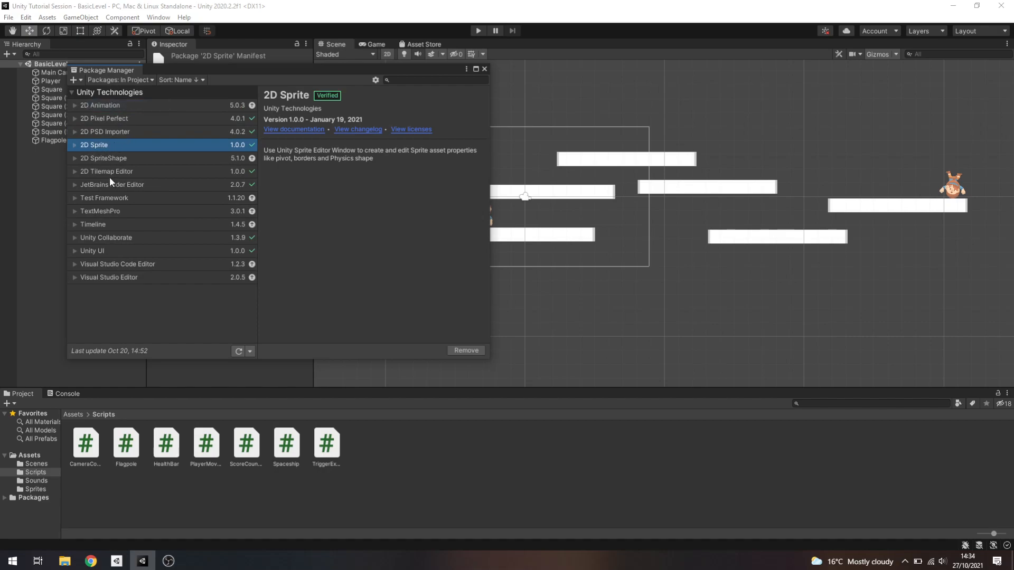
left_click(484, 69)
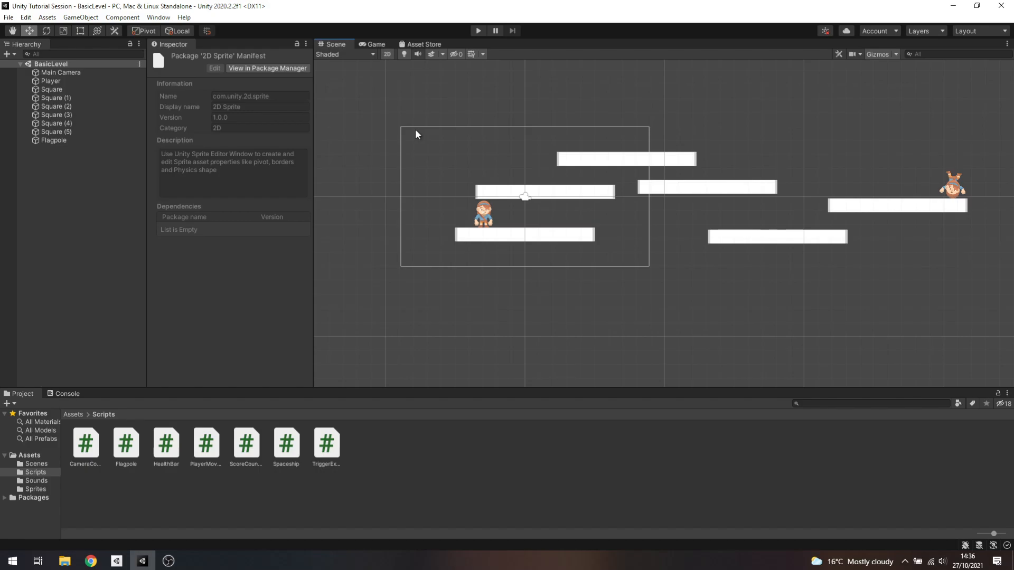
Switch to Chrome and download the Pixel Platformer pack from the 2D assets on kenney.nl
left_click(91, 561)
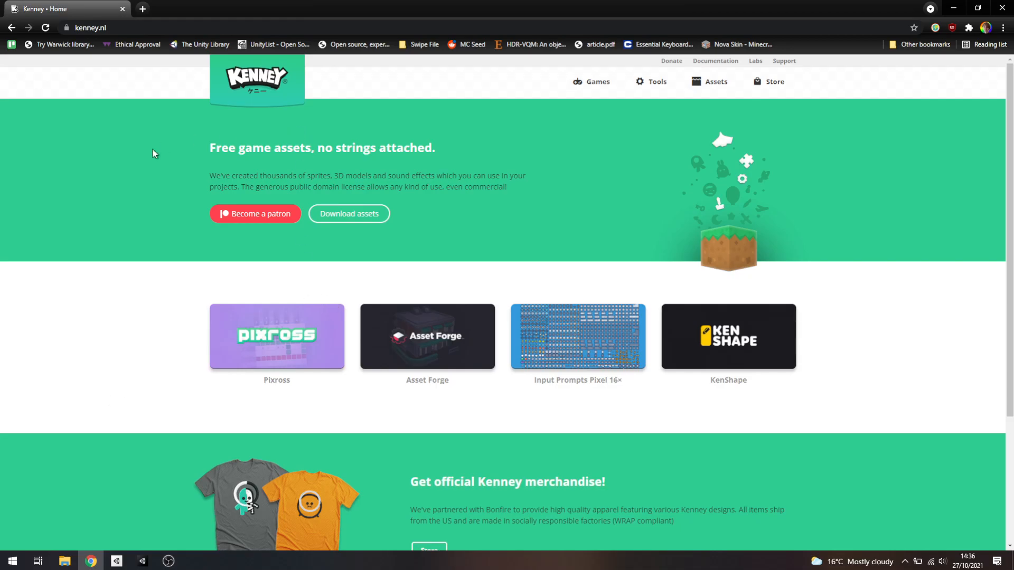
left_click(713, 84)
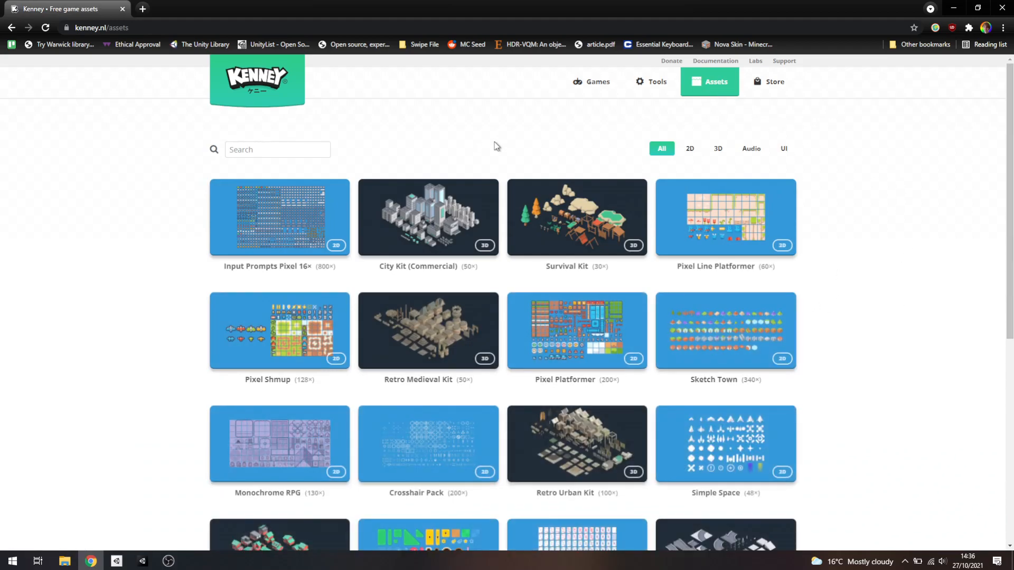
left_click(688, 150)
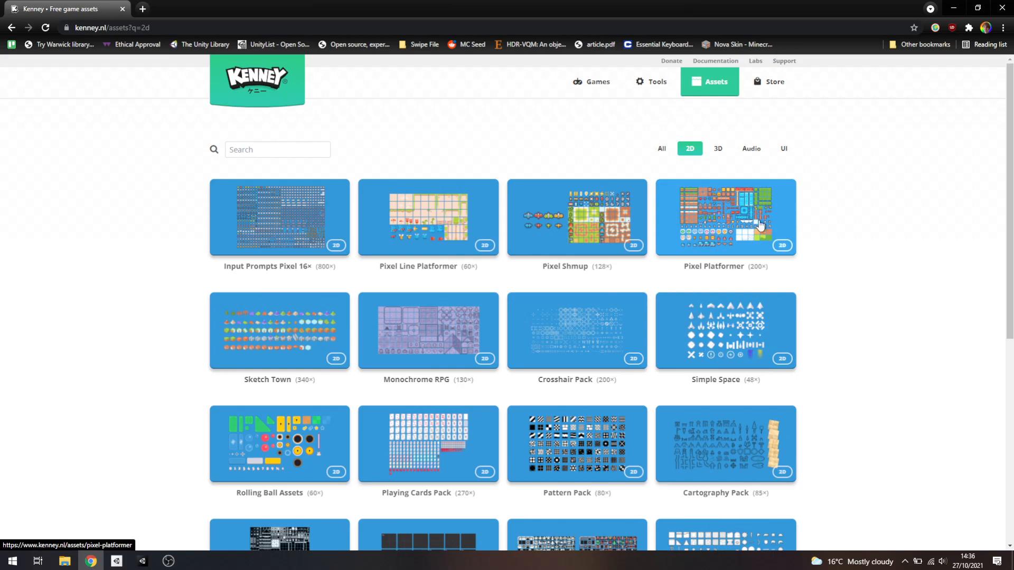
left_click(726, 221)
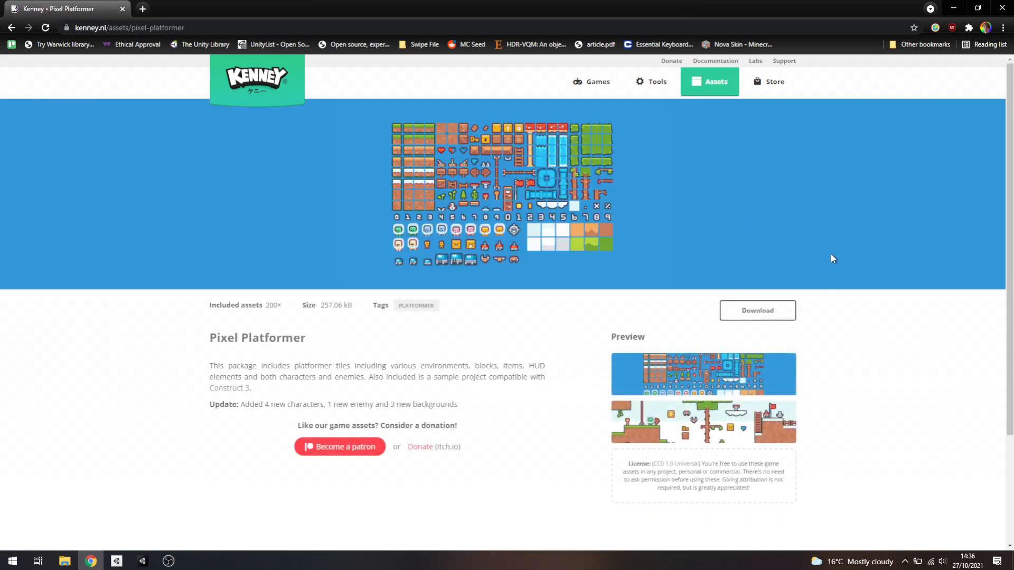
left_click(747, 310)
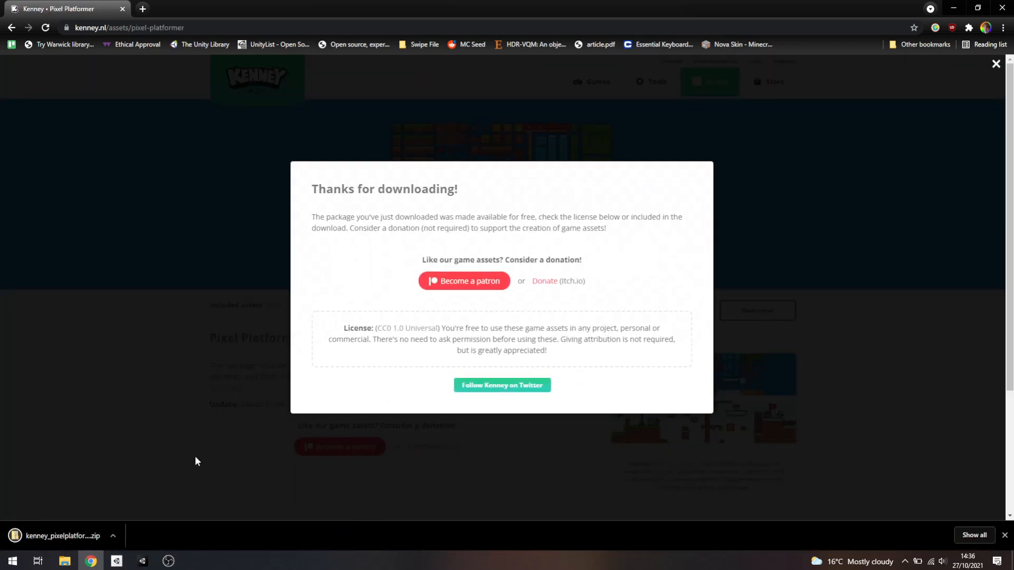
Switch to File Explorer and extract the kenney_pixelplatformer archive in the Downloads folder
left_click(63, 558)
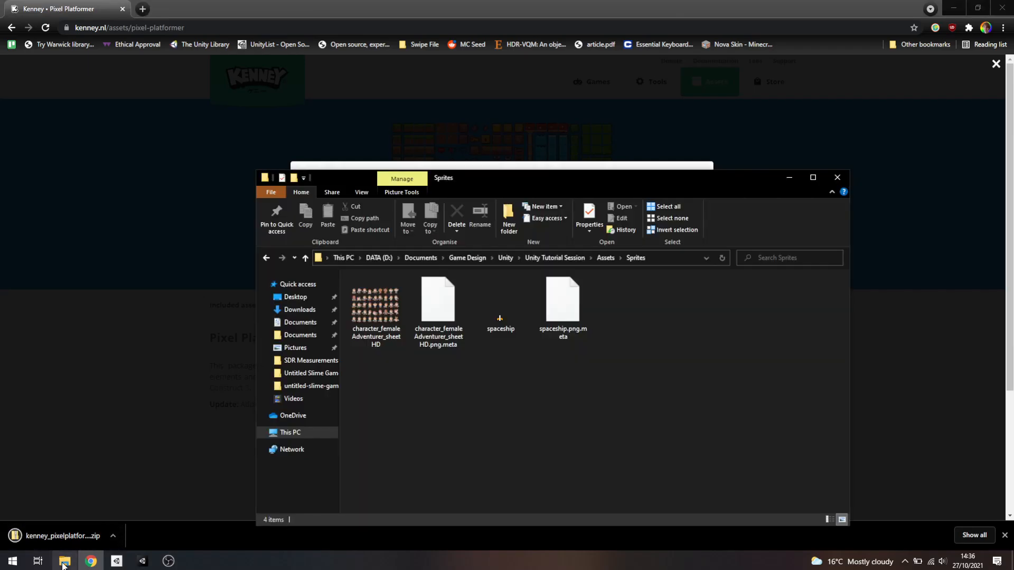
left_click(297, 309)
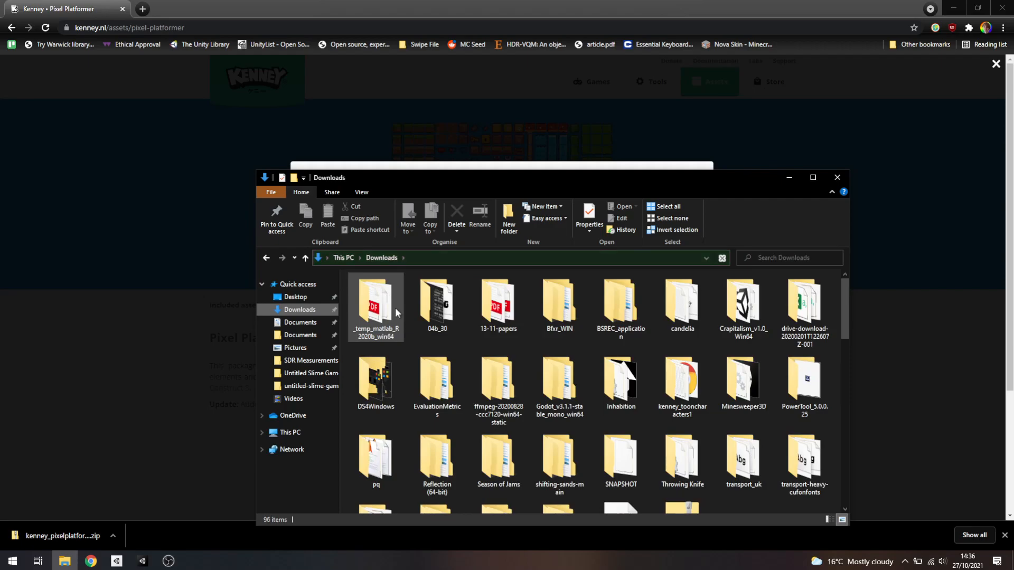
left_click_drag(841, 305, 855, 386)
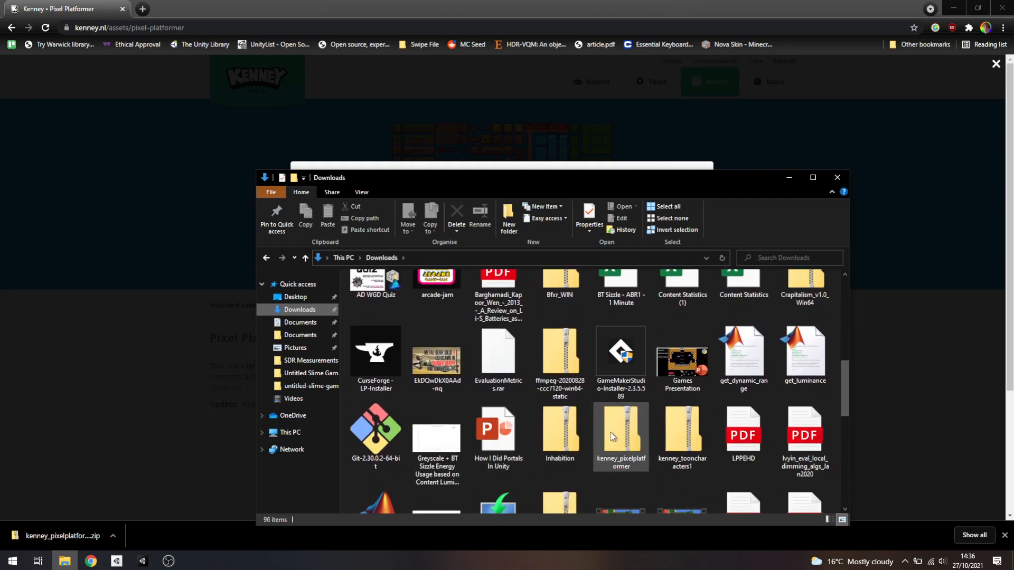
left_click(632, 437)
right_click(632, 436)
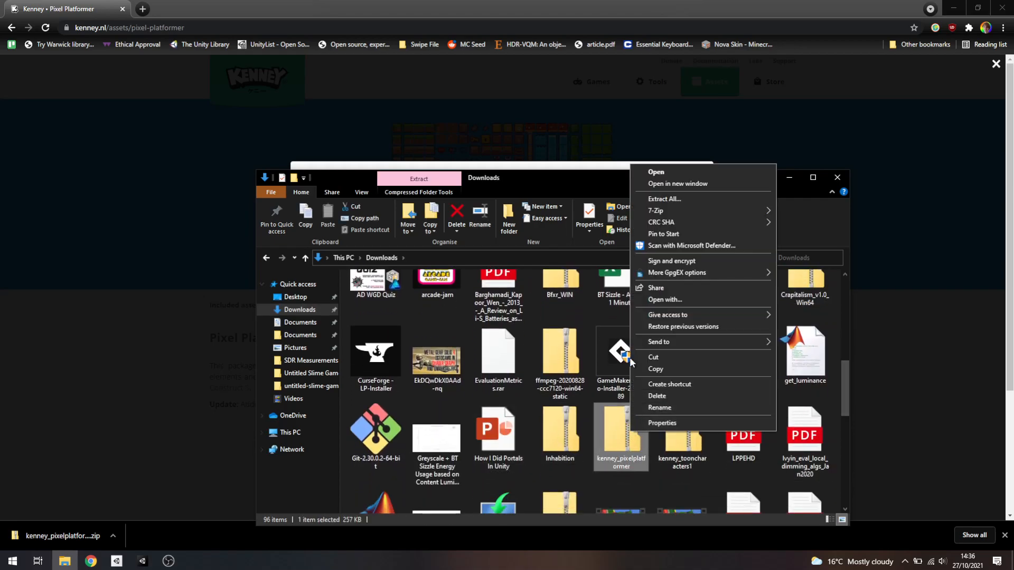
left_click(664, 201)
left_click(602, 381)
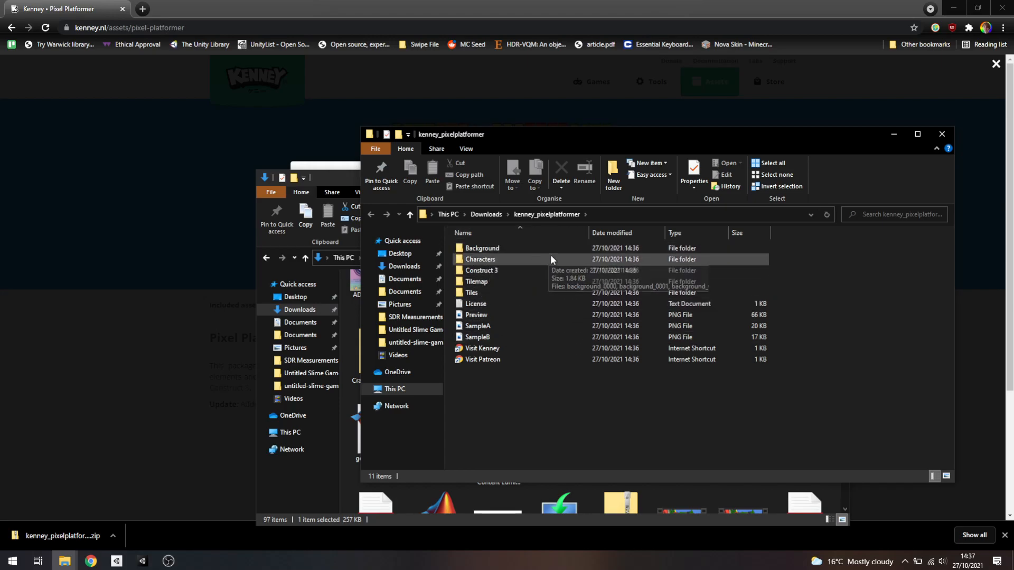
Open the extracted pack's Tilemap folder, preview the tiles_packed image and close the preview
double_click(495, 282)
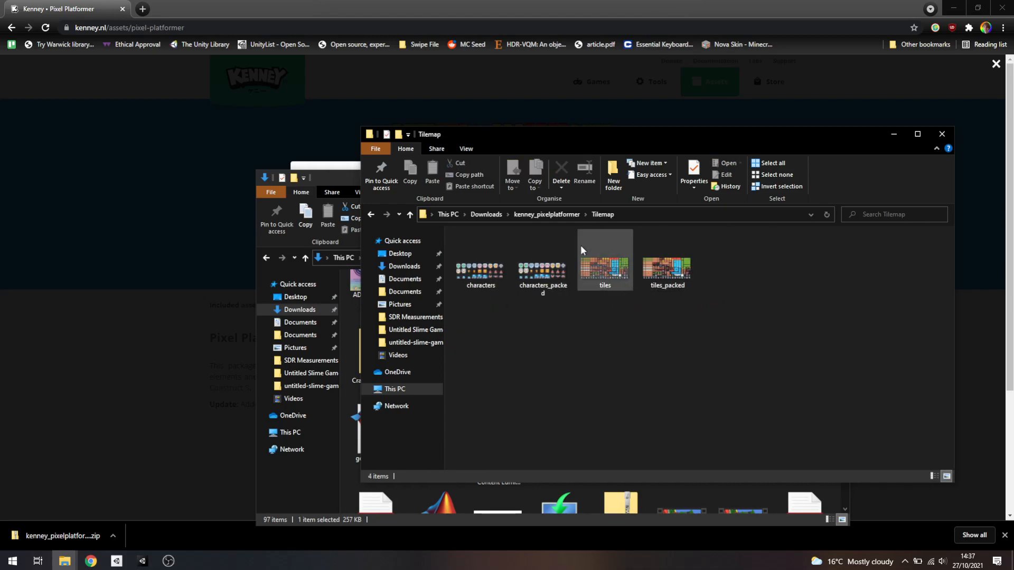
left_click(661, 268)
double_click(662, 267)
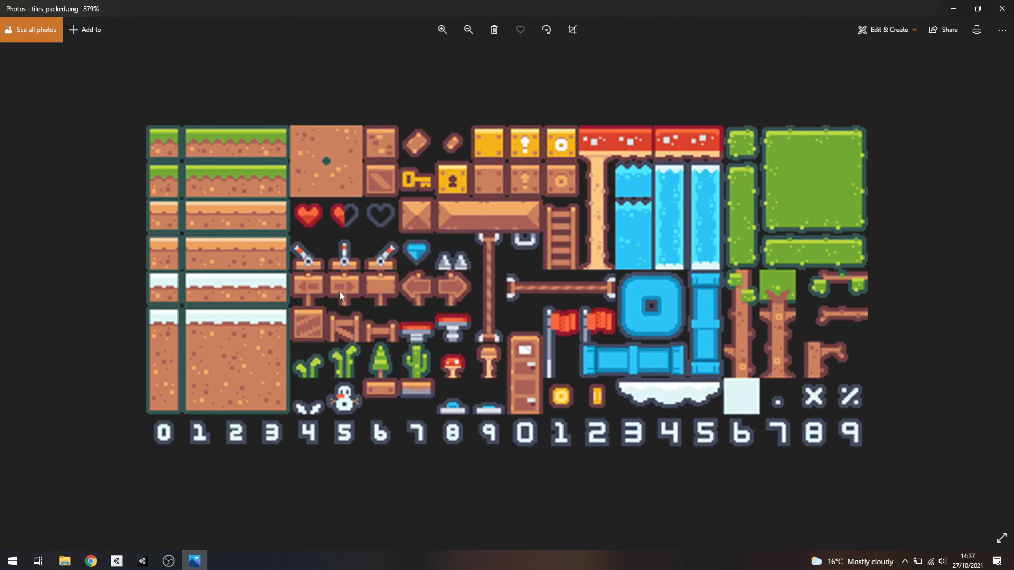
left_click(1002, 8)
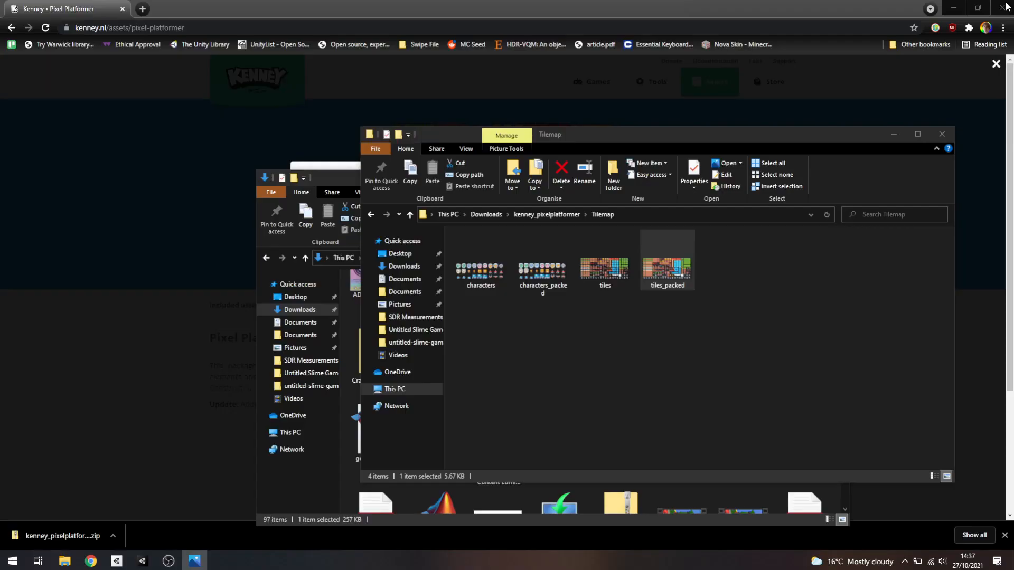
Copy tiles_packed into the Assets > Sprites folder of the Unity Tutorial Session project under Documents > Game Design > Unity
left_click(740, 270)
left_click(655, 268)
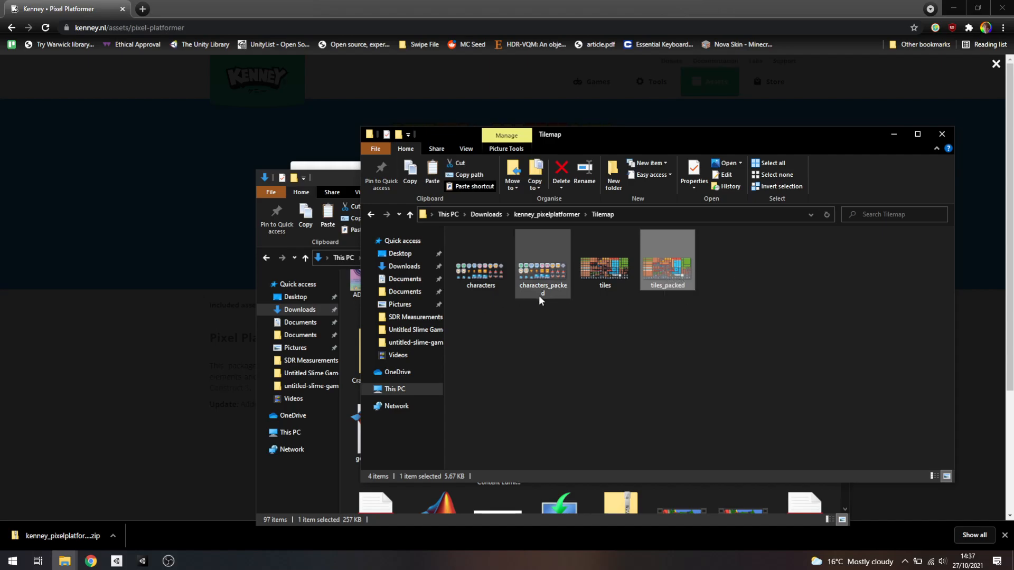
left_click(405, 294)
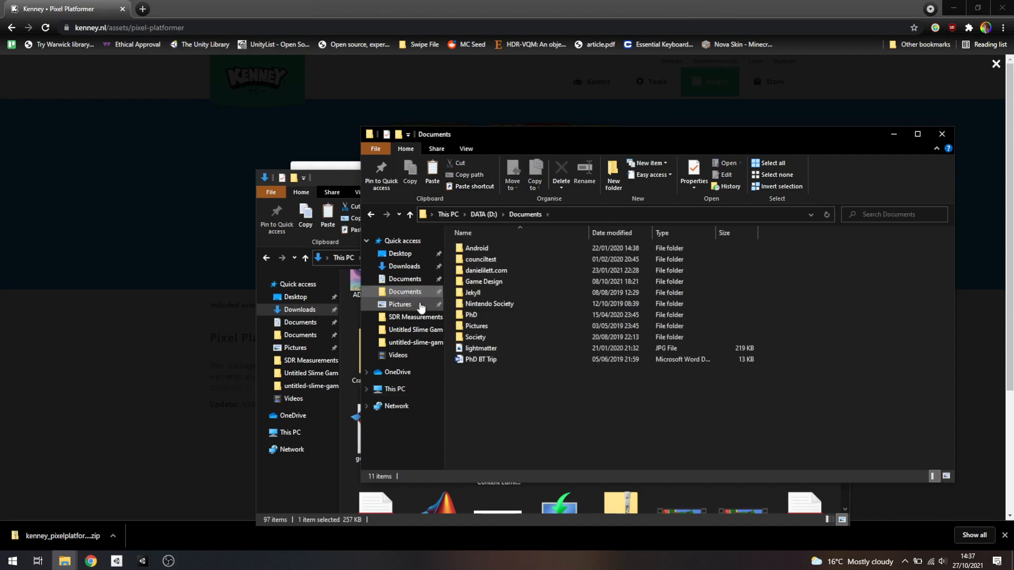
double_click(488, 279)
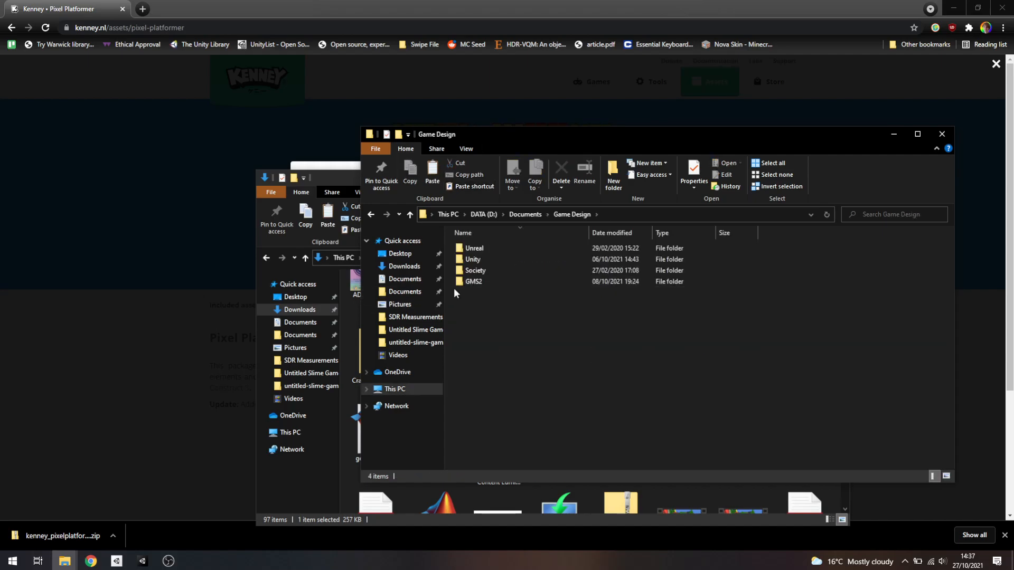
double_click(489, 260)
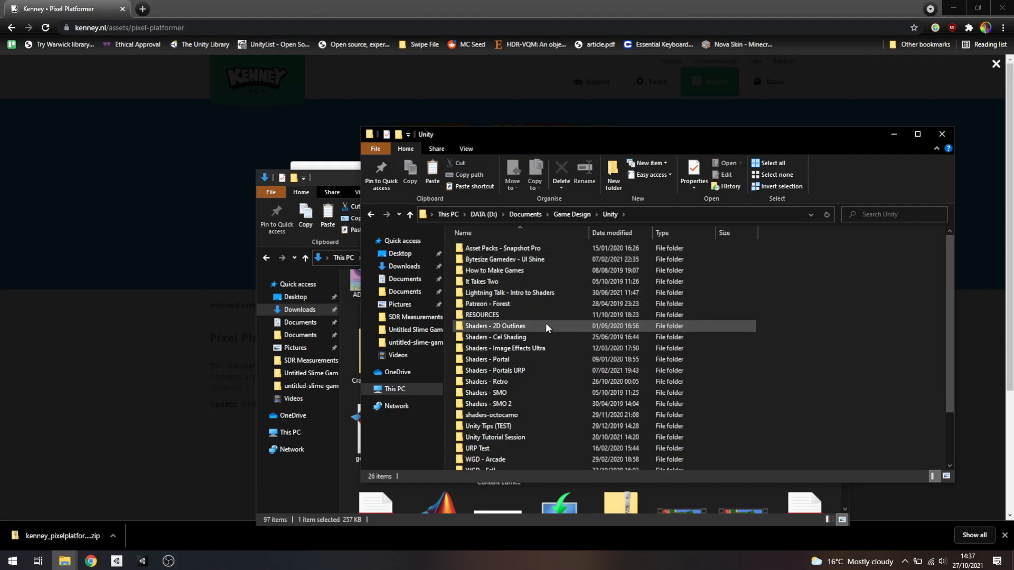
scroll(518, 422, "down", 1)
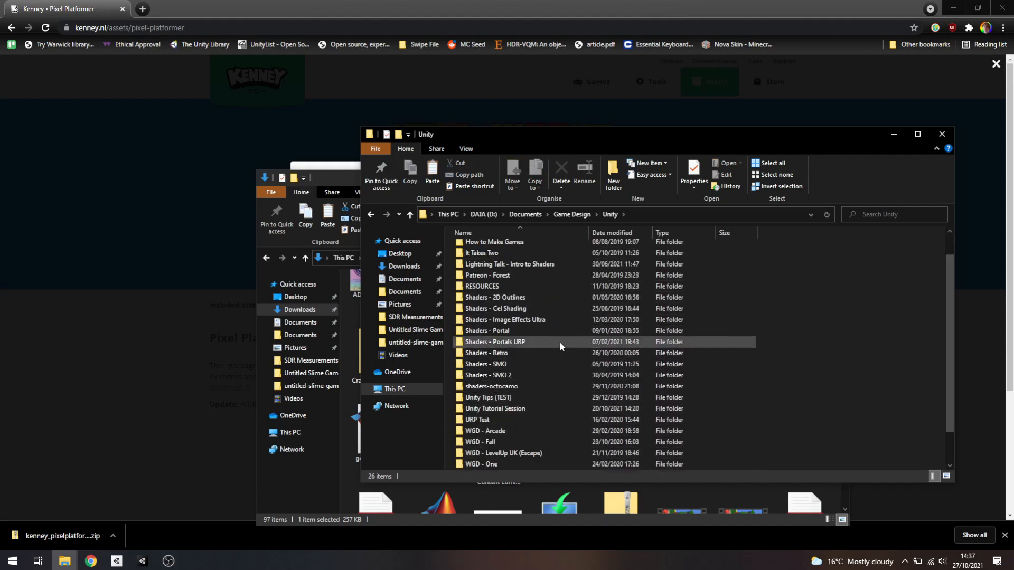
scroll(555, 362, "up", 1)
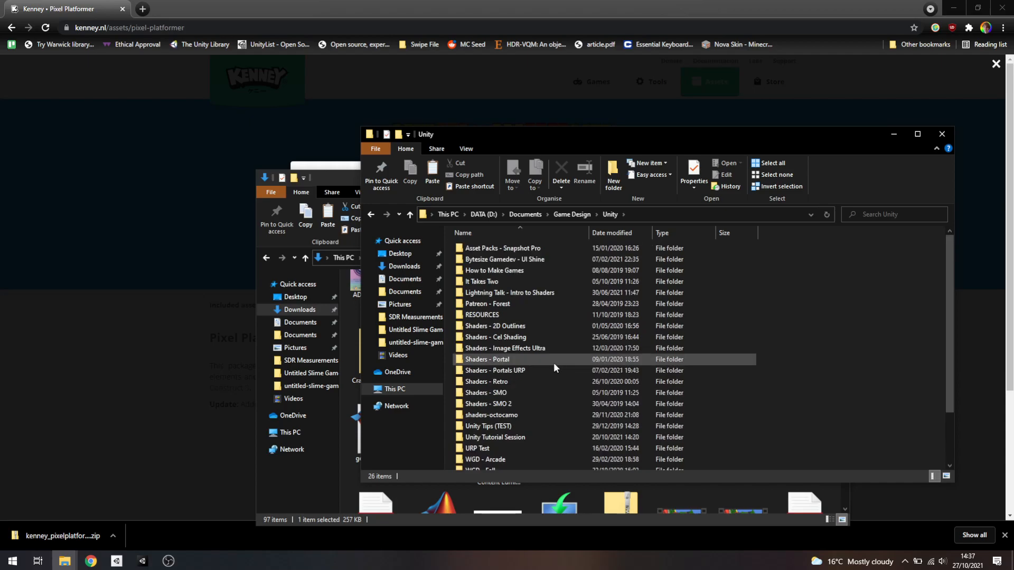
double_click(539, 436)
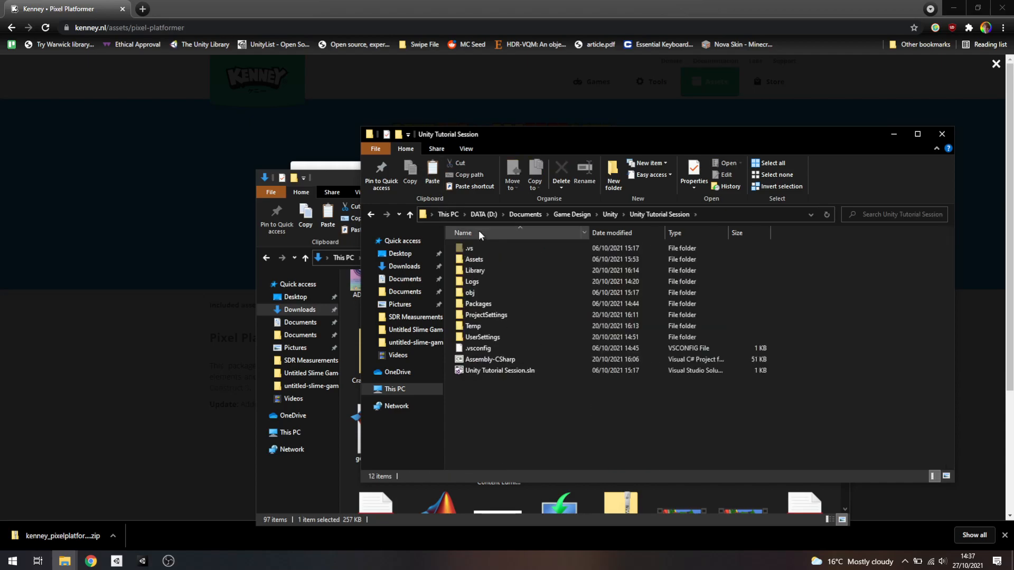
double_click(496, 259)
double_click(490, 281)
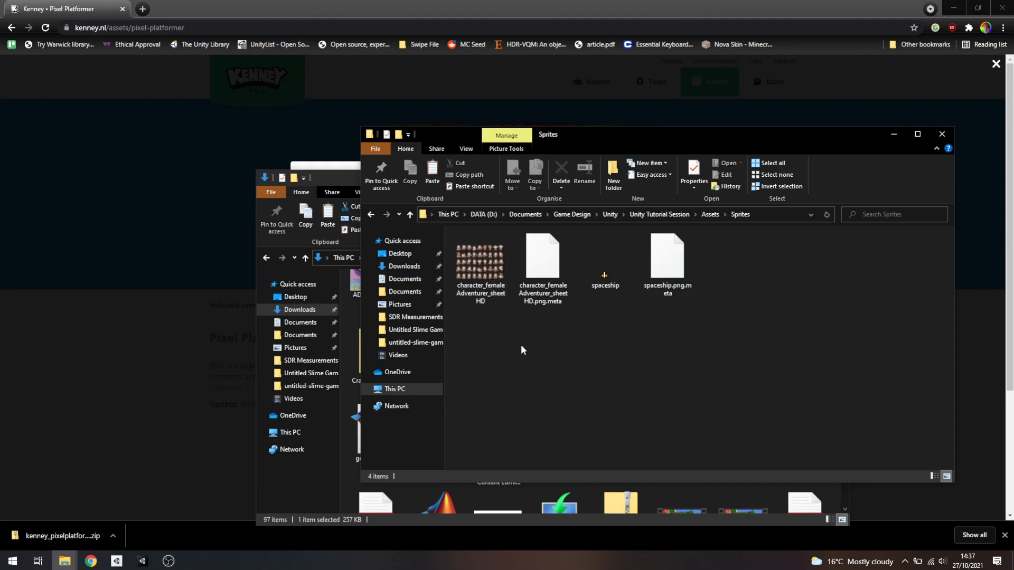
key("ctrl+v")
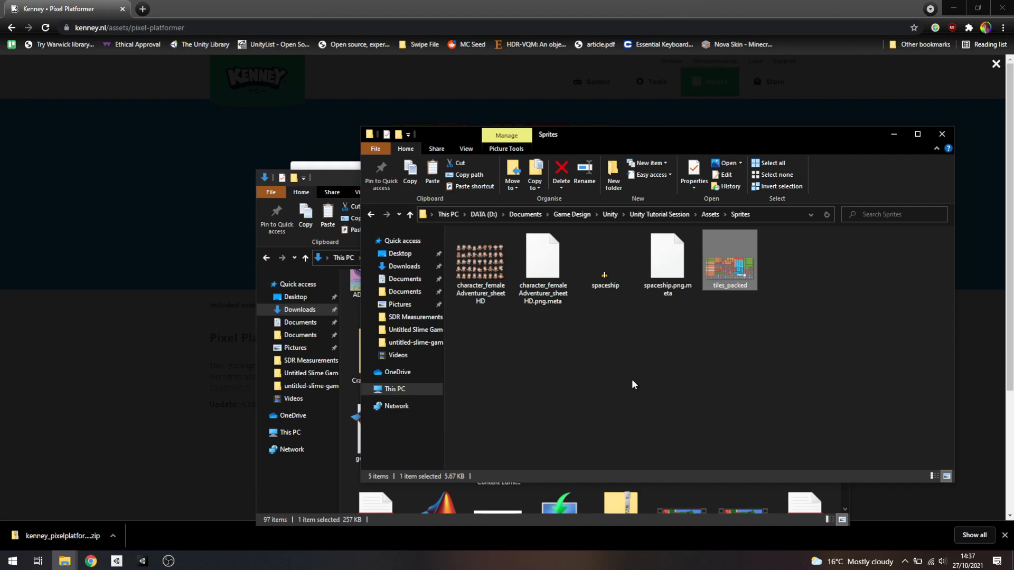
Switch to Unity and select the tiles_packed texture in the project's Sprites folder
left_click(63, 6)
left_click(895, 210)
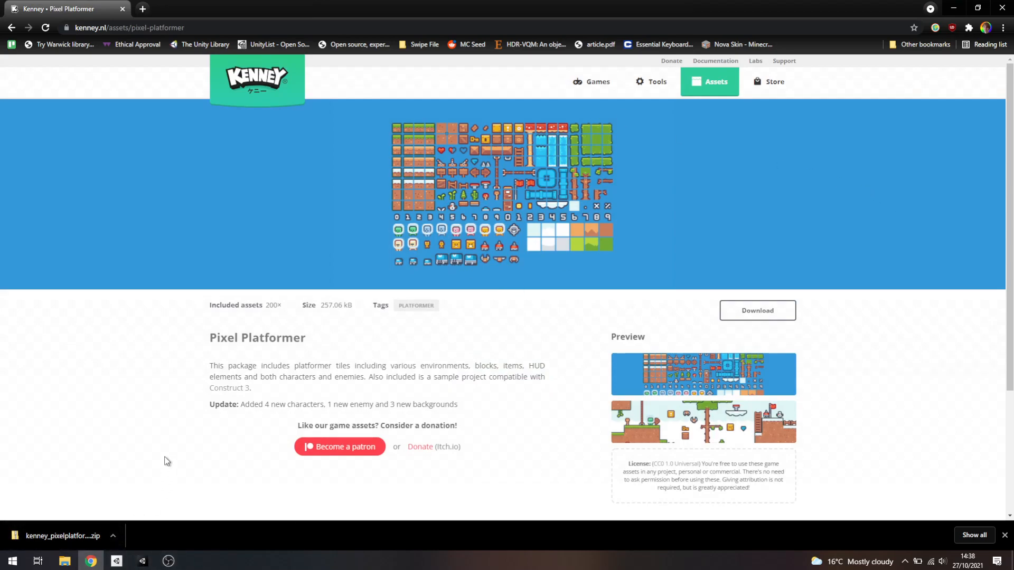
left_click(65, 562)
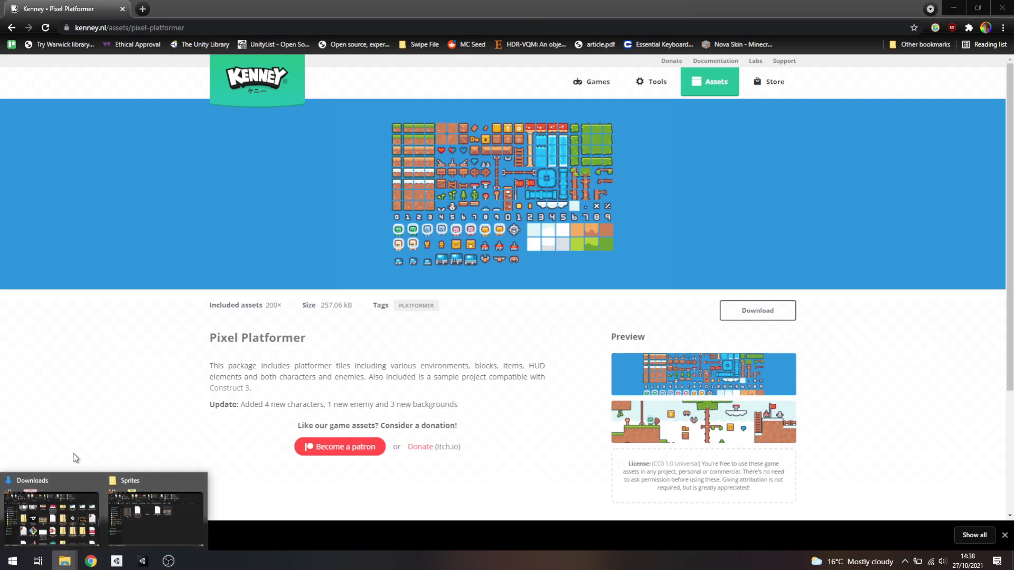
left_click(142, 562)
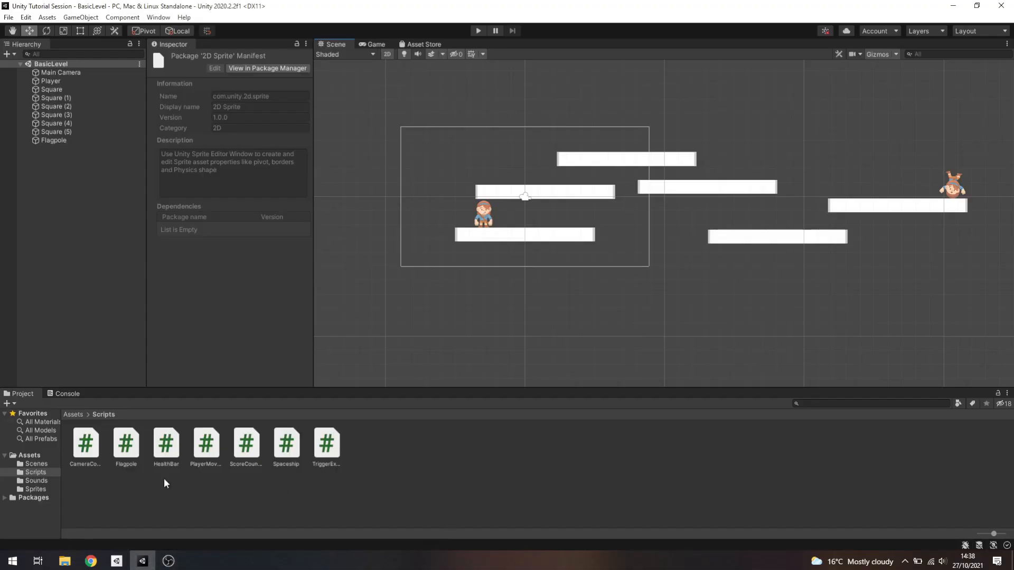
left_click(40, 487)
left_click(158, 448)
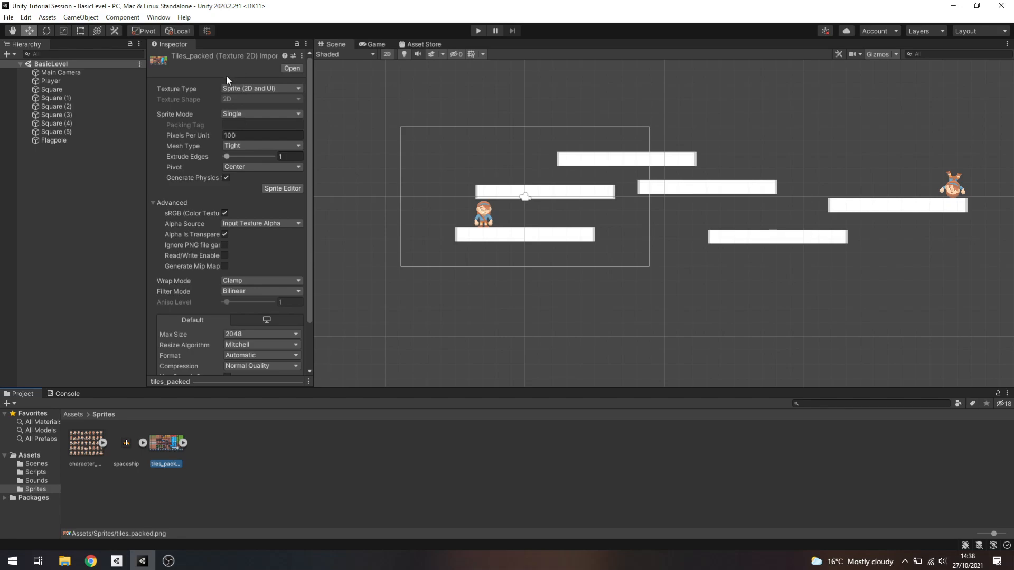
Try the Default texture type on tiles_packed and return it to Sprite (2D and UI)
left_click(271, 89)
left_click(255, 98)
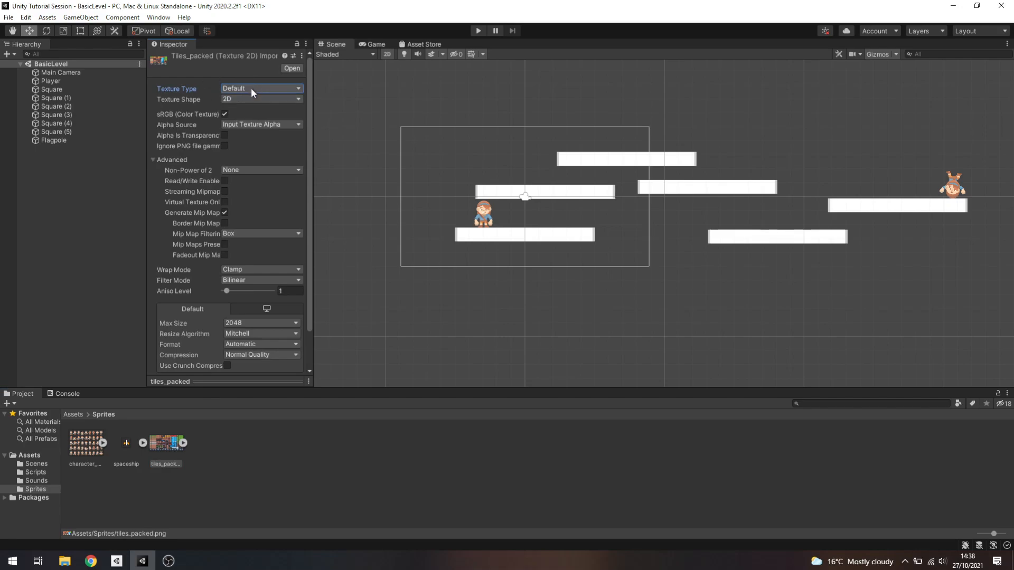
left_click(252, 87)
left_click(250, 131)
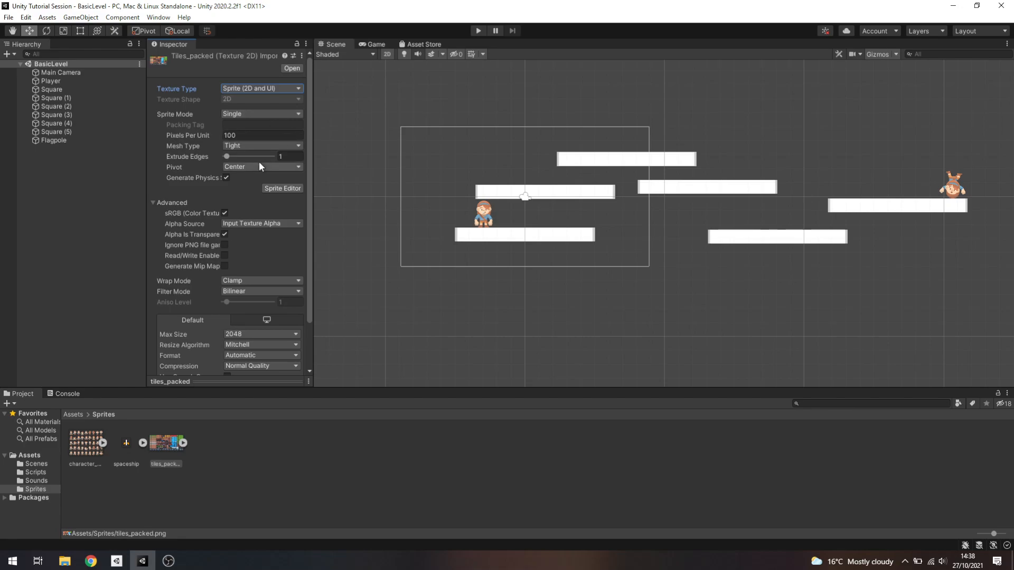
Examine the spaceship texture's import settings and the sprite it contains
left_click(129, 444)
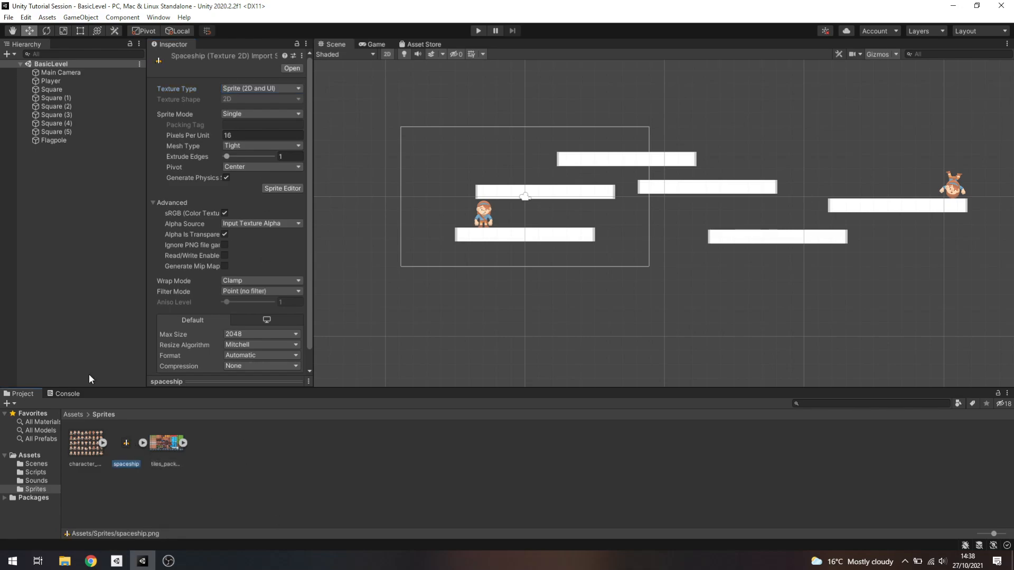
left_click(143, 442)
left_click(165, 442)
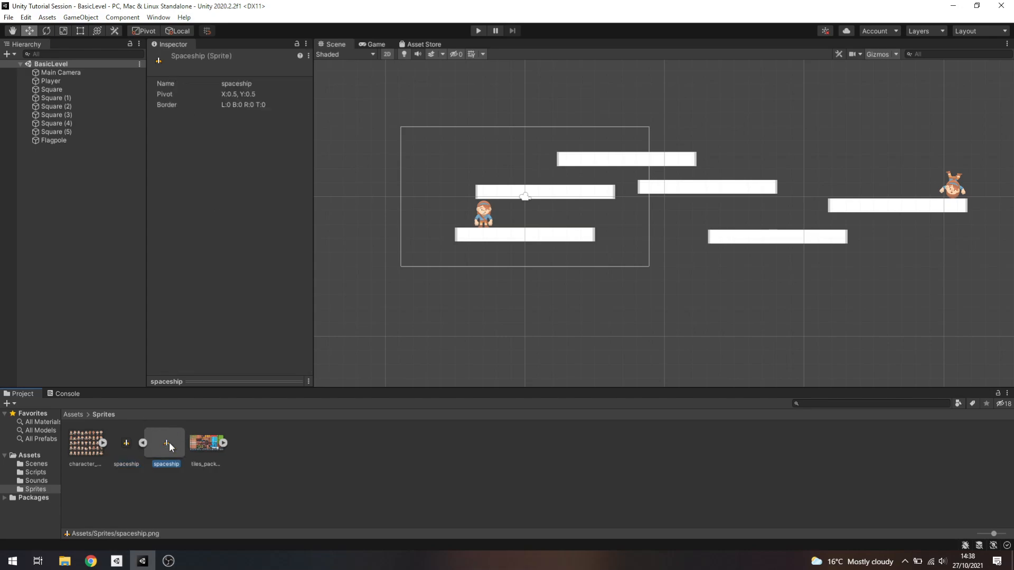
left_click(142, 442)
Set the sprite mode of tiles_packed to Multiple
left_click(161, 444)
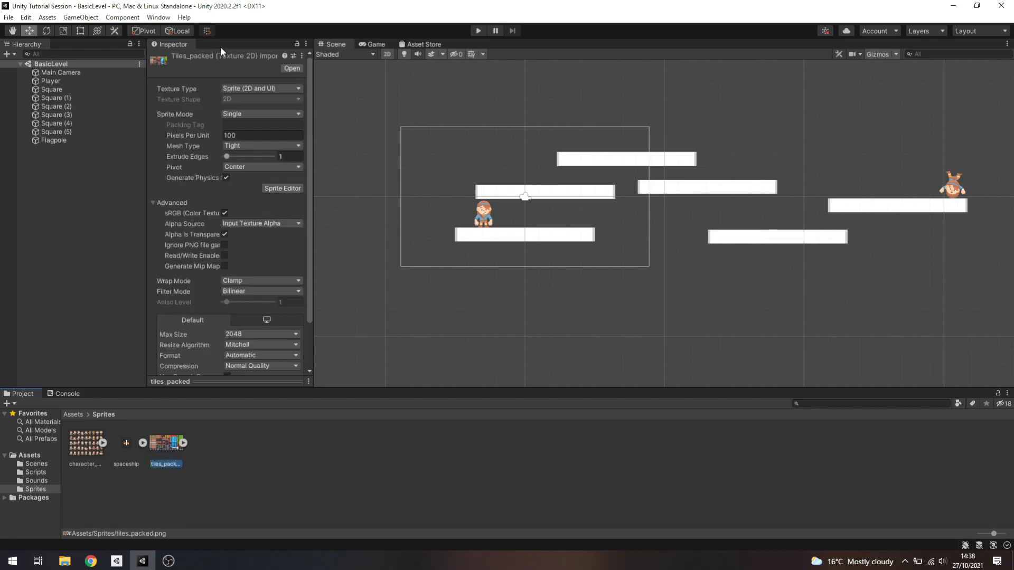
left_click(235, 116)
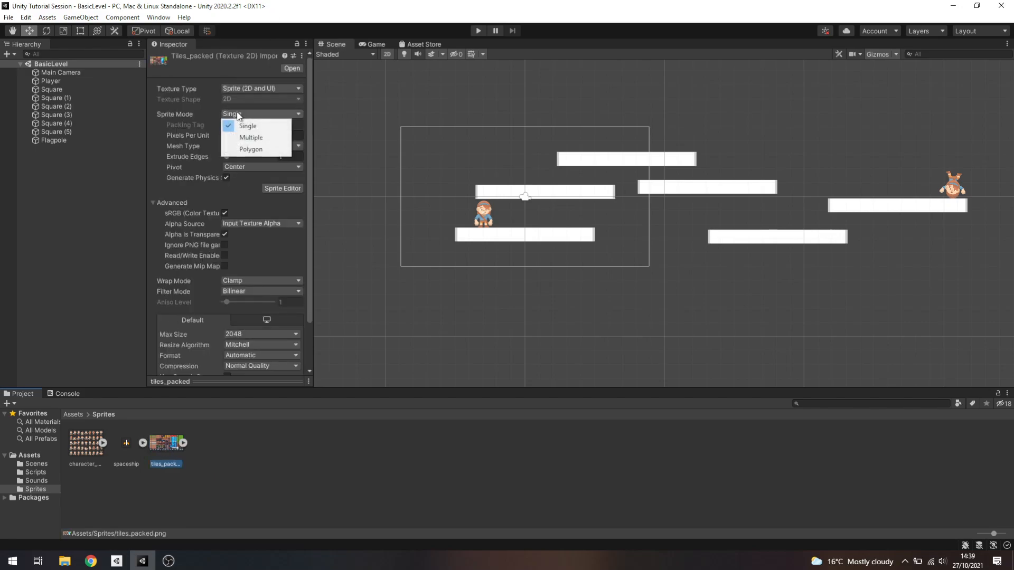
left_click(254, 139)
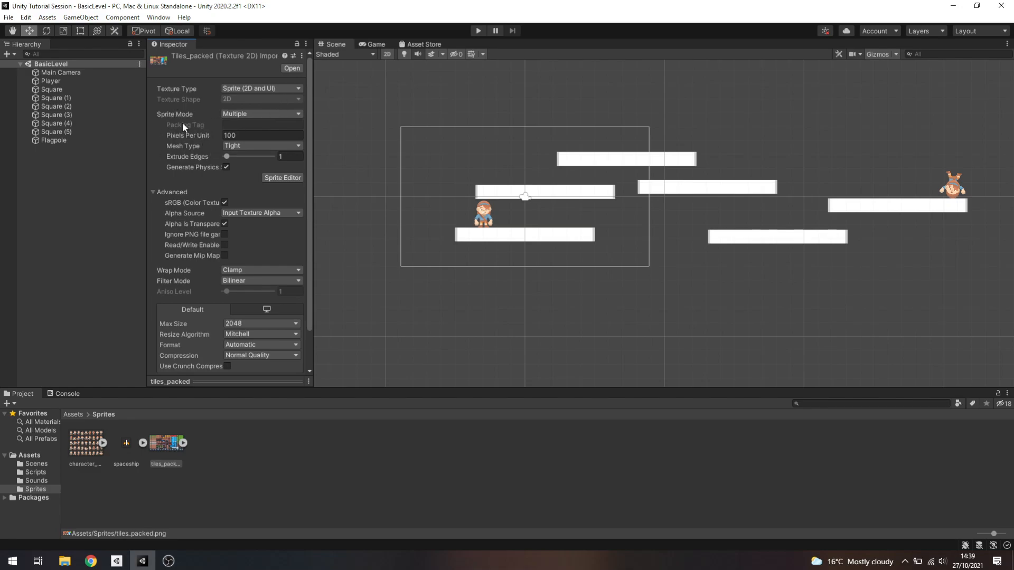
Compare the player and platforms with the scene grid and set tiles_packed to 18 pixels per unit
scroll(407, 153, "down", 3)
middle_click_drag(407, 141, 462, 168)
scroll(513, 185, "up", 10)
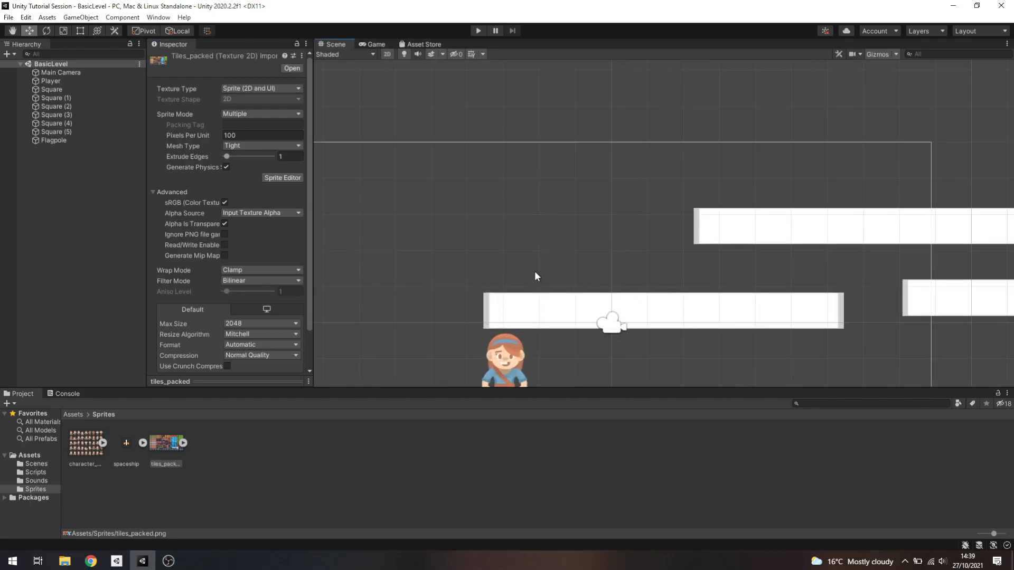
middle_click_drag(557, 142, 561, 128)
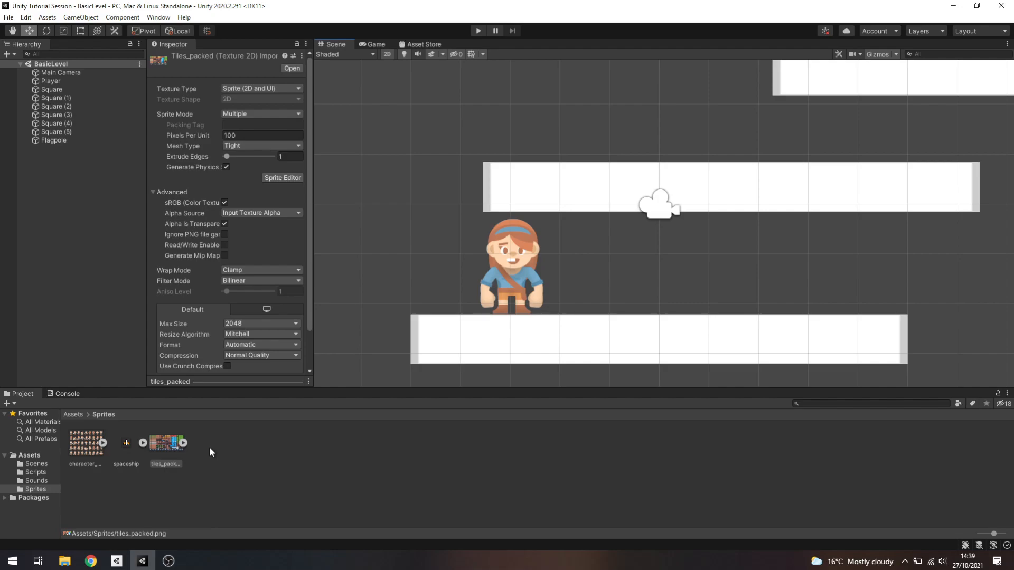
left_click(239, 134)
type("18")
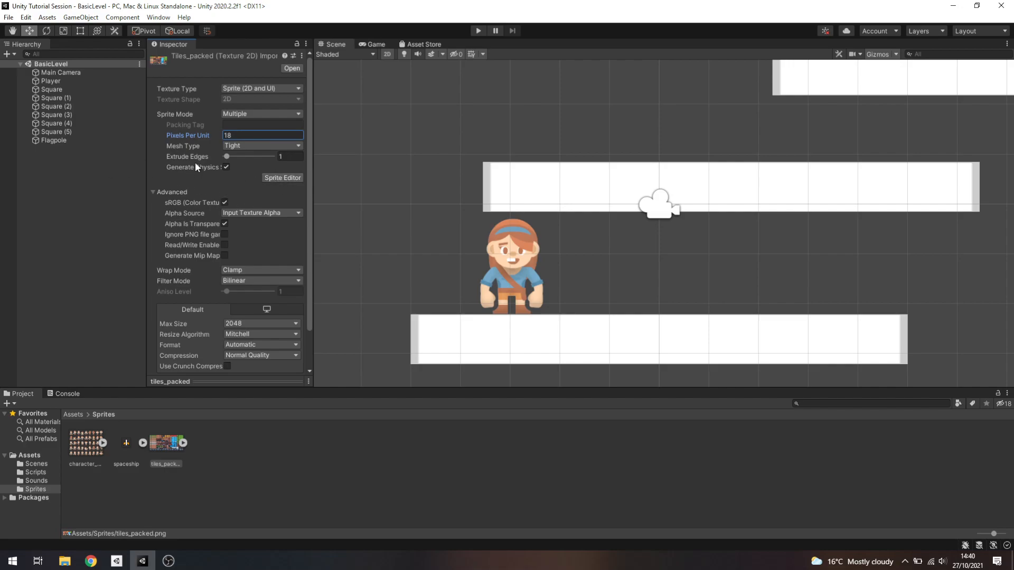
Apply the pending import settings and open tiles_packed in the Sprite Editor
left_click(277, 178)
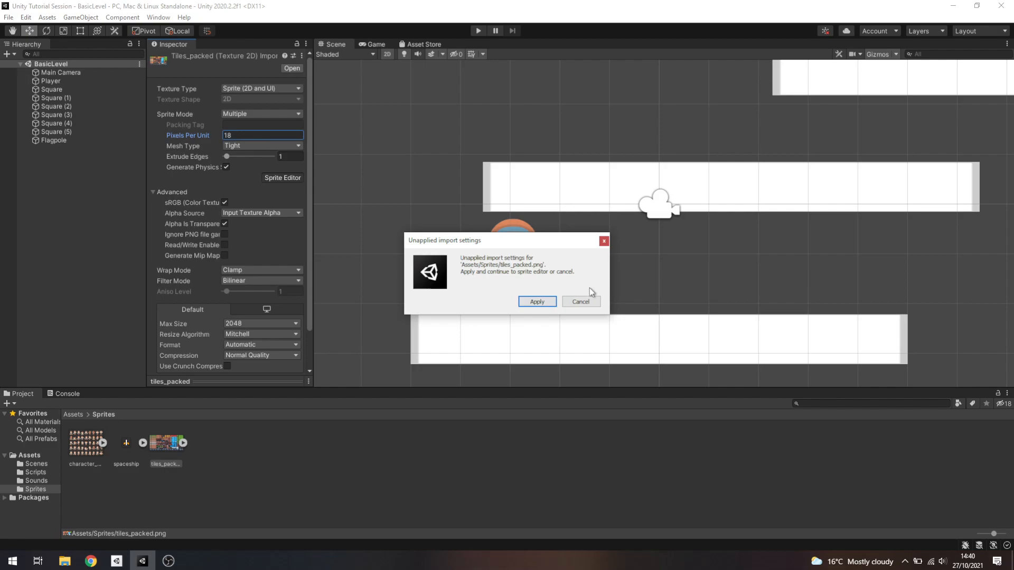
left_click(536, 301)
mouse_move(481, 68)
left_mouse_down()
mouse_move(455, 78)
mouse_move(464, 76)
left_mouse_up()
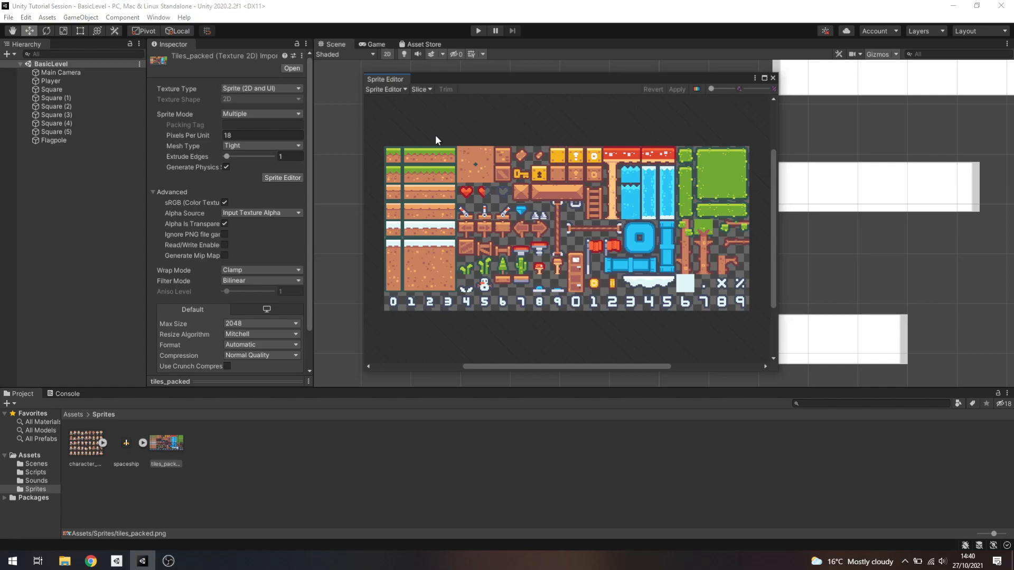
left_click(397, 89)
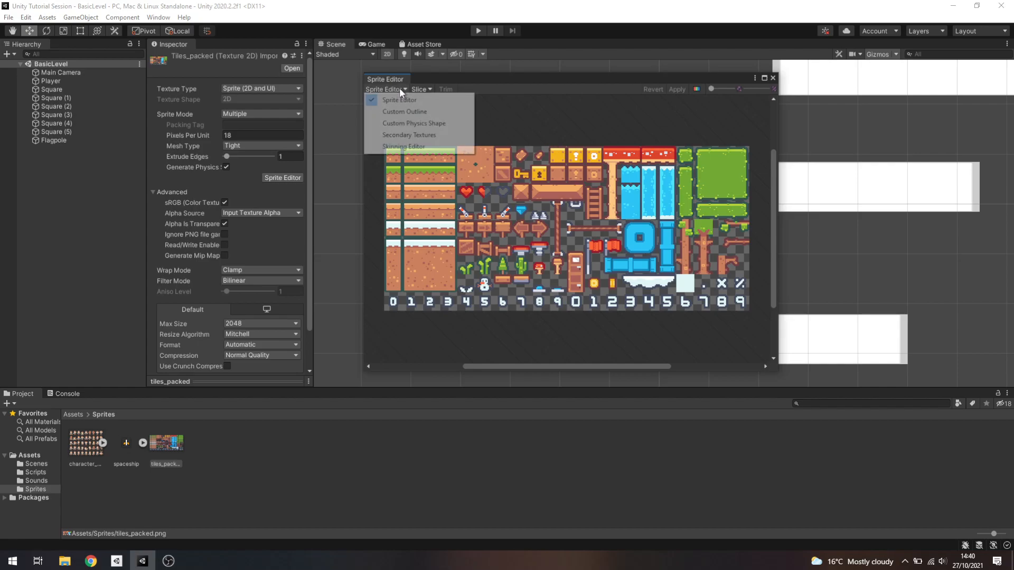
Slice the tile sheet with the Automatic type and check the resulting sprites along the number row
left_click(422, 90)
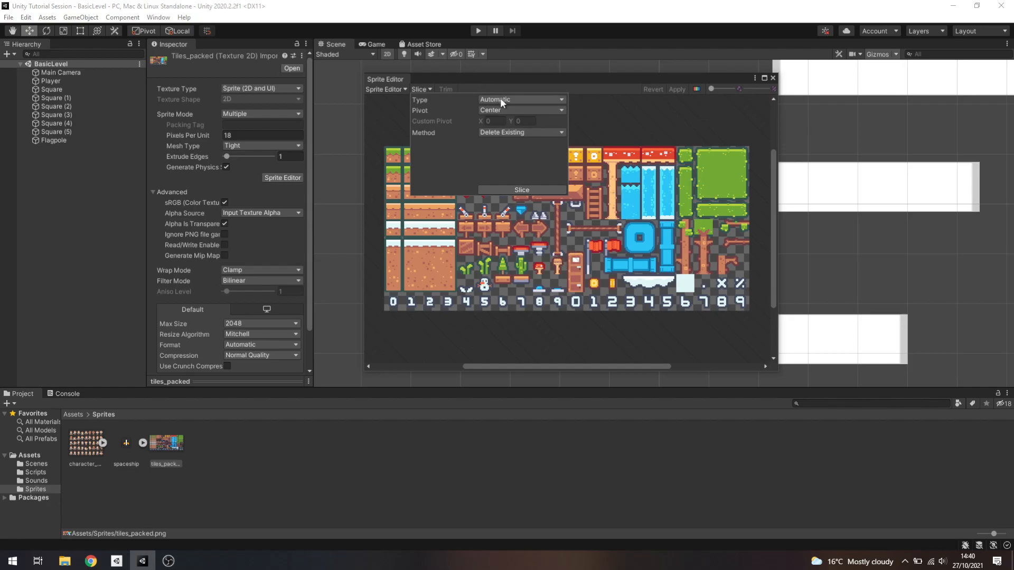
left_click(524, 189)
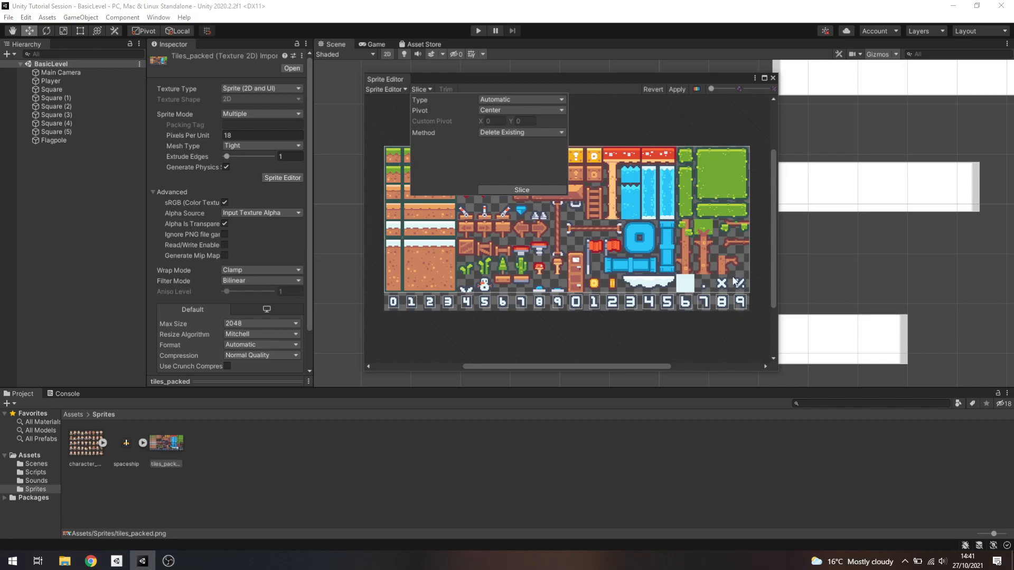
left_click(430, 246)
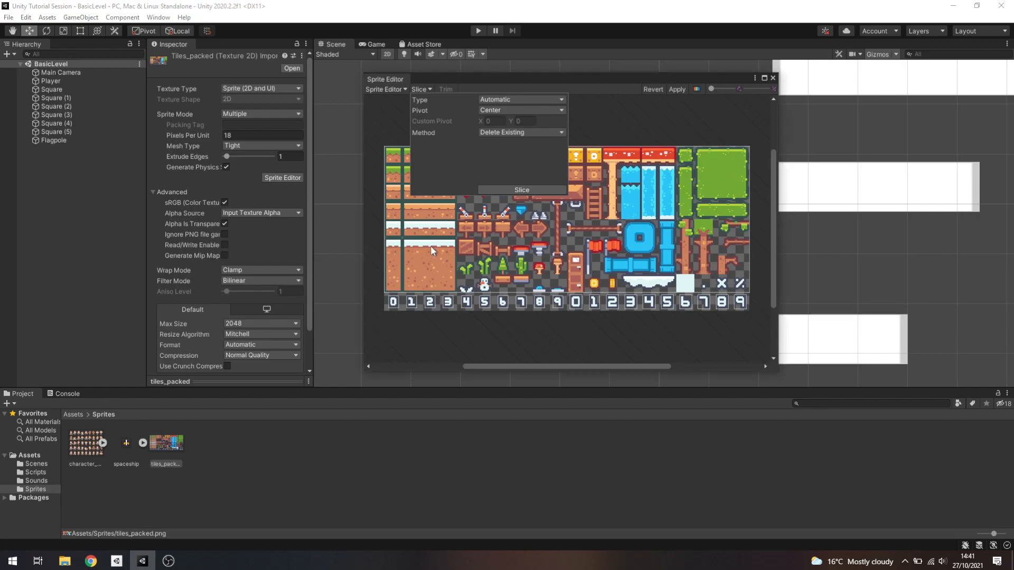
left_click(396, 300)
left_click(412, 302)
left_click(429, 302)
left_click(448, 302)
left_click(466, 302)
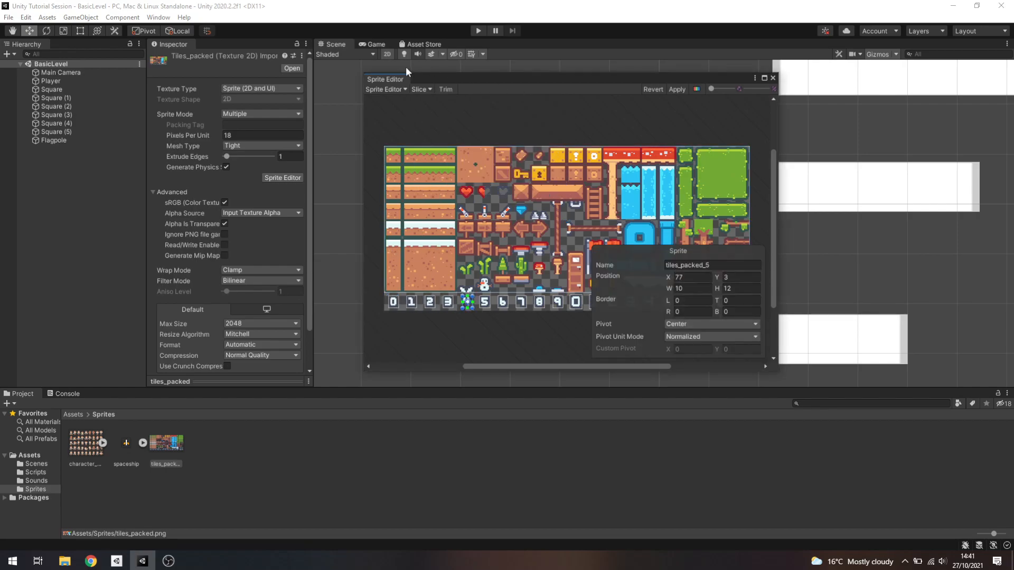
Slice the tile sheet by cell size with an 18 x 18 pixel grid
left_click(423, 88)
left_click(507, 100)
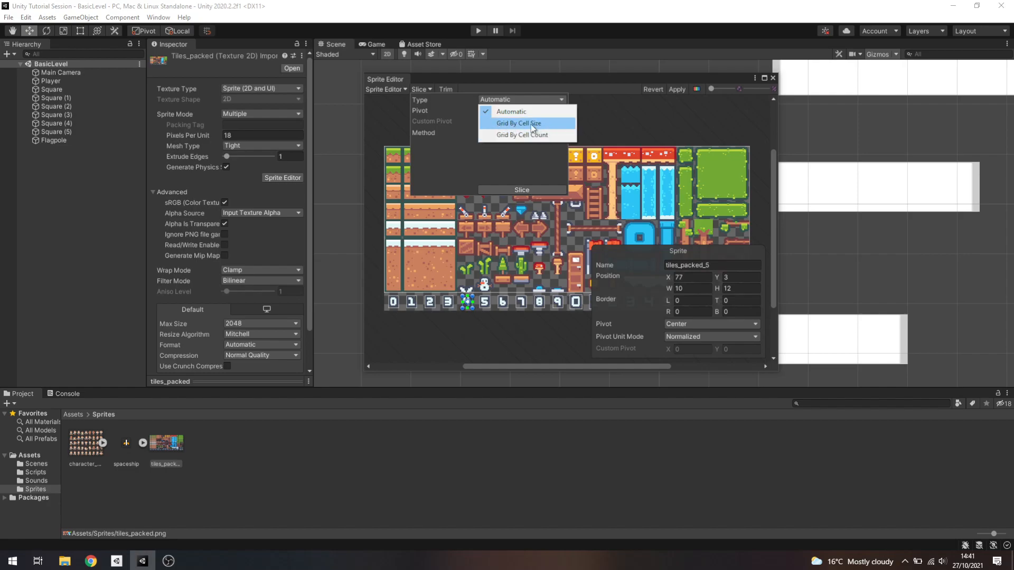
left_click(526, 125)
left_click(512, 111)
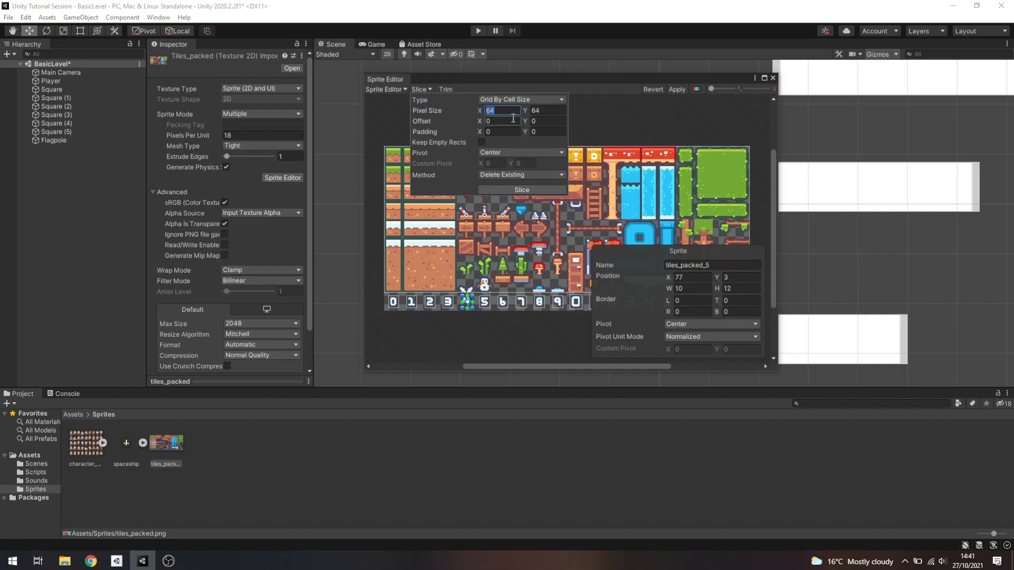
type("18")
key("Tab")
type("18")
left_click(523, 190)
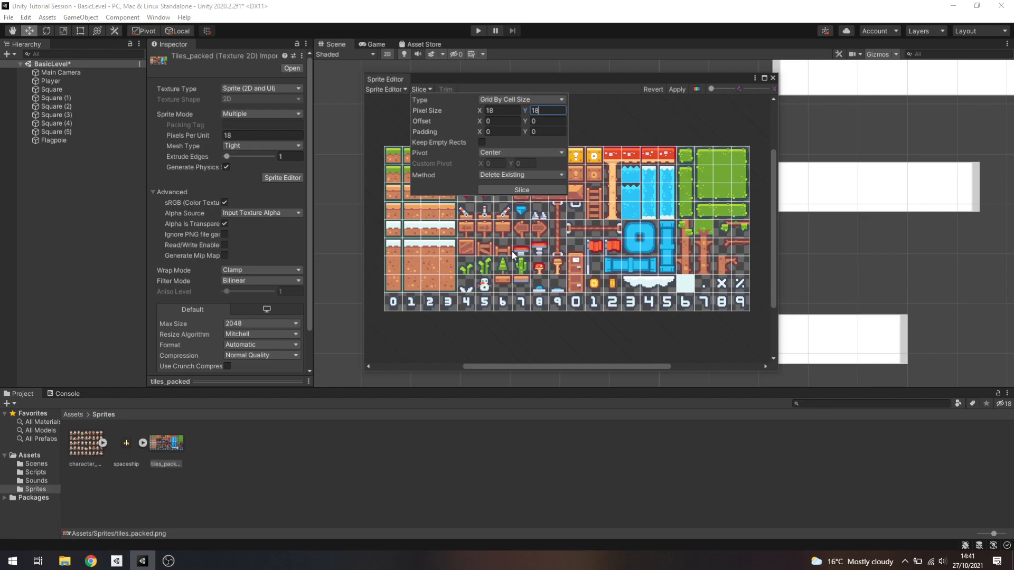
Inspect the sliced red-topped and green tiles in the upper part of the sheet
left_click(630, 155)
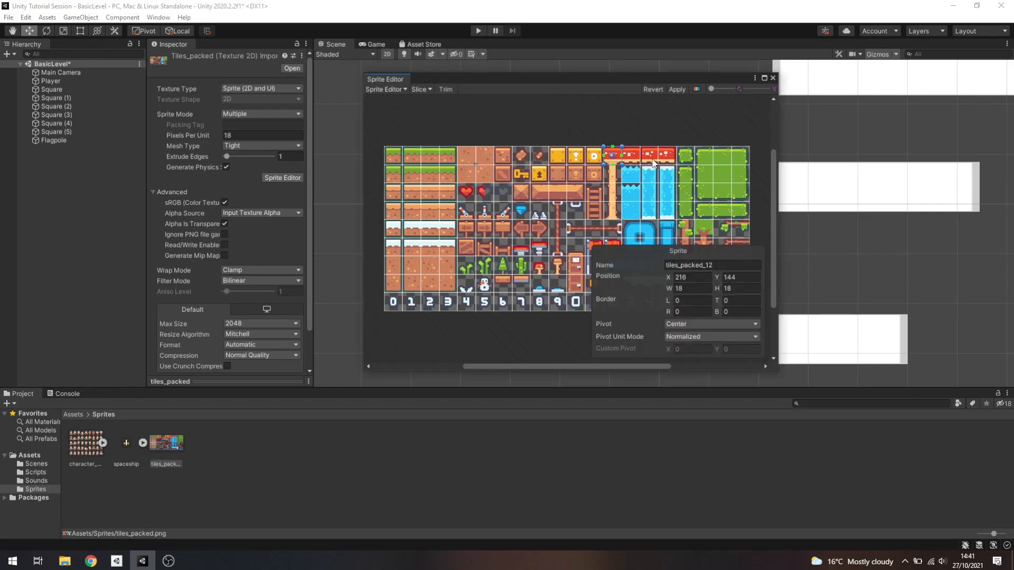
left_click(722, 172)
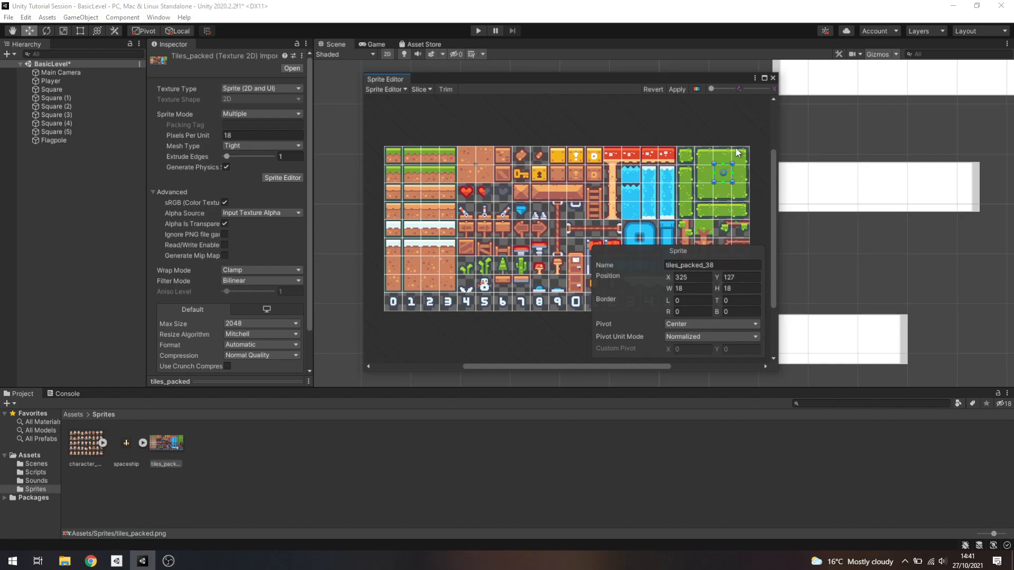
left_click(707, 174)
left_click(721, 157)
left_click(721, 177)
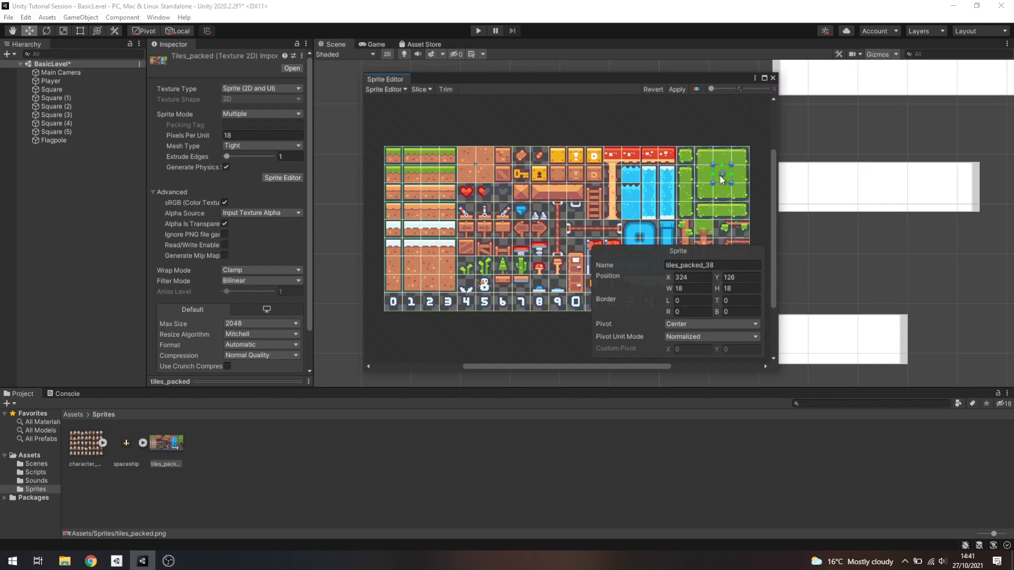
Slice the tile sheet by cell count into 20 columns and 9 rows, and apply the slicing
left_click(428, 90)
left_click(500, 99)
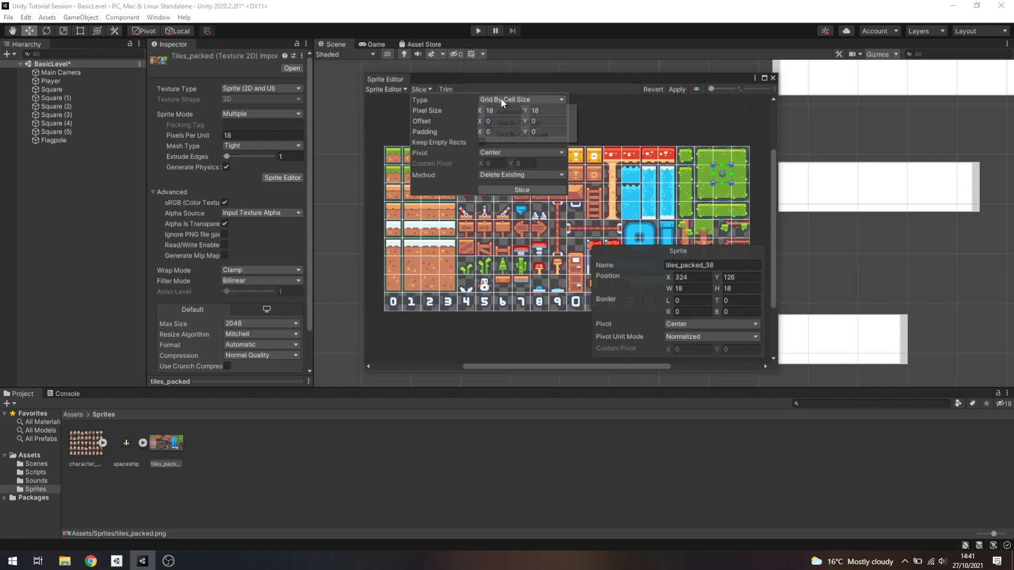
left_click(519, 136)
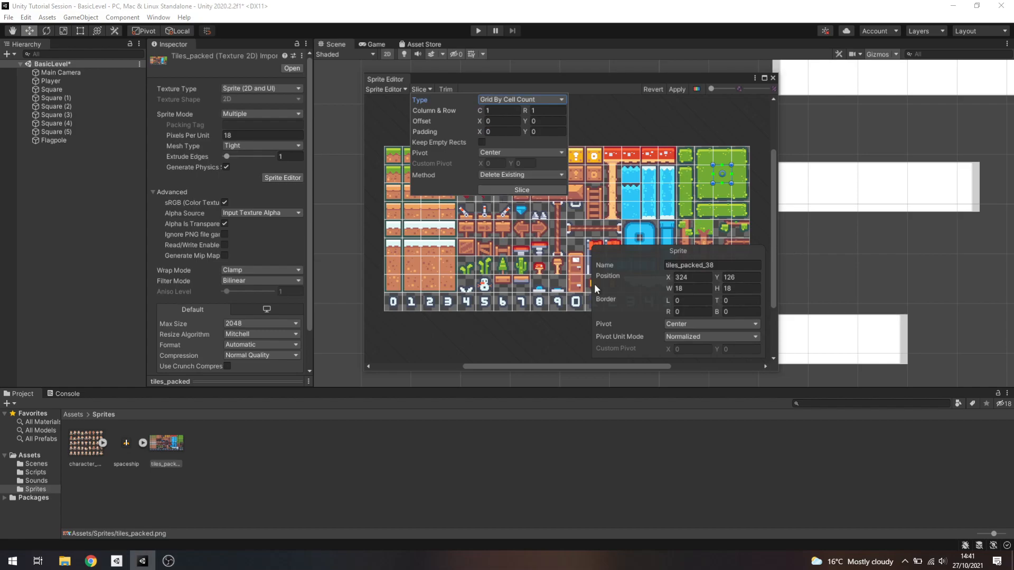
left_click(500, 109)
type("20")
key("Tab")
type("9")
left_click(540, 190)
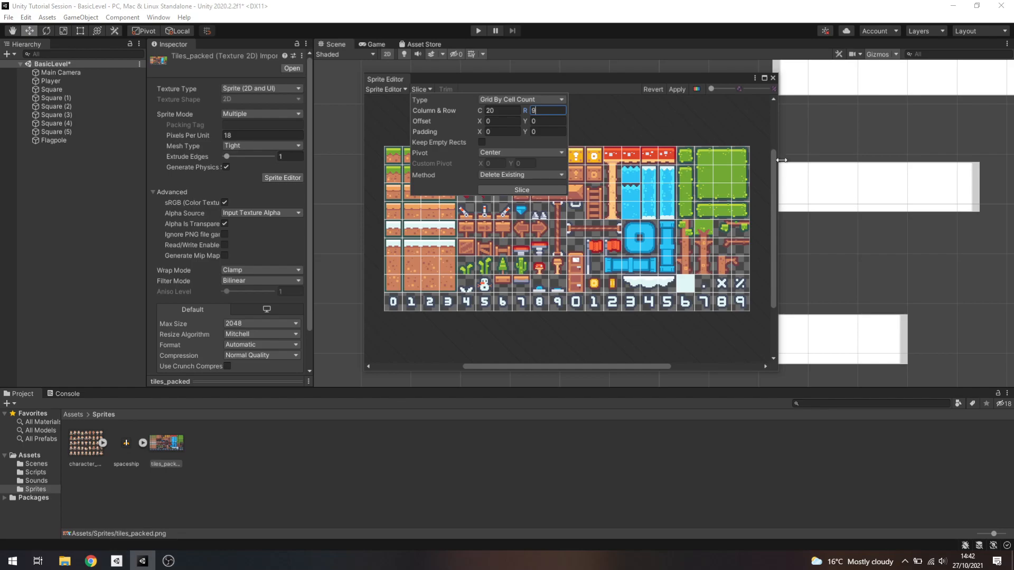
left_click(688, 129)
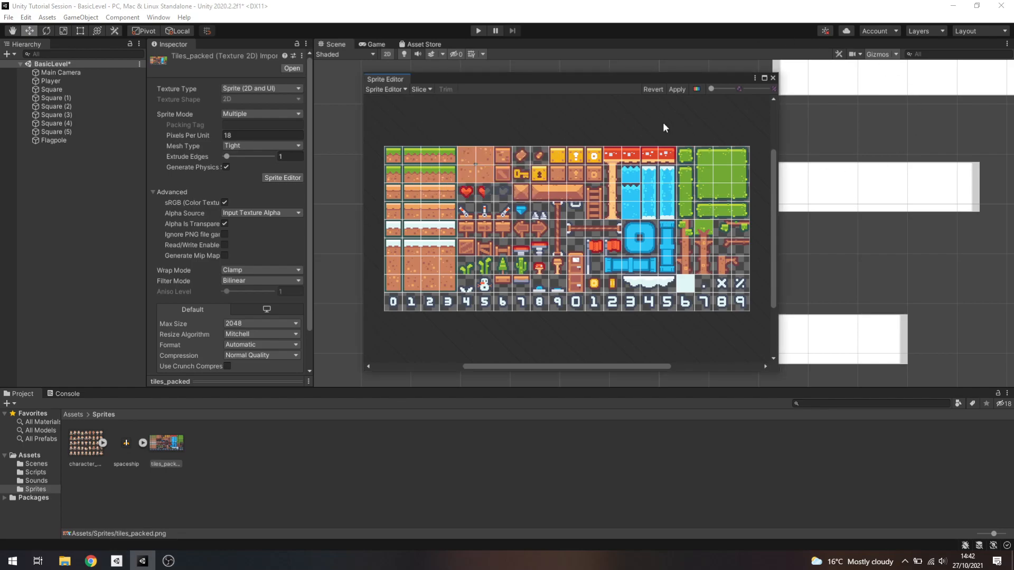
left_click(674, 89)
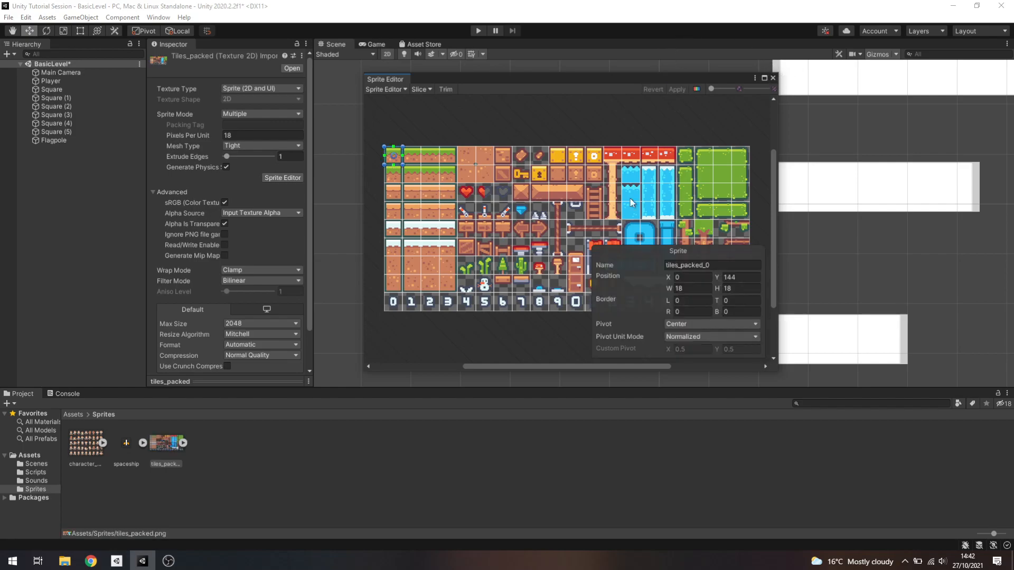
Expand tiles_packed in the Sprites folder, review its sliced tiles and collapse it
left_click(182, 443)
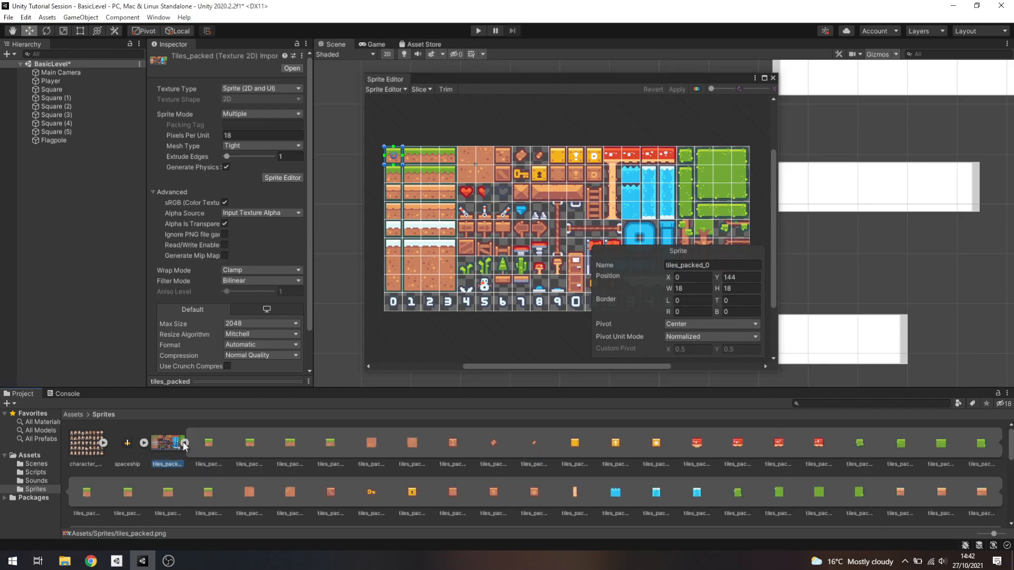
scroll(317, 443, "down", 3)
scroll(318, 443, "down", 1)
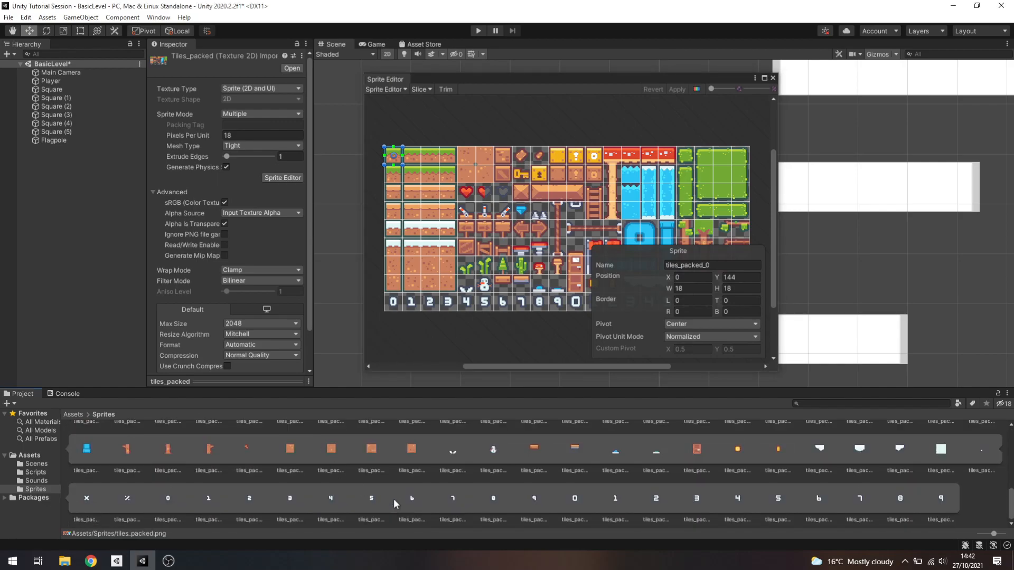
scroll(296, 470, "up", 5)
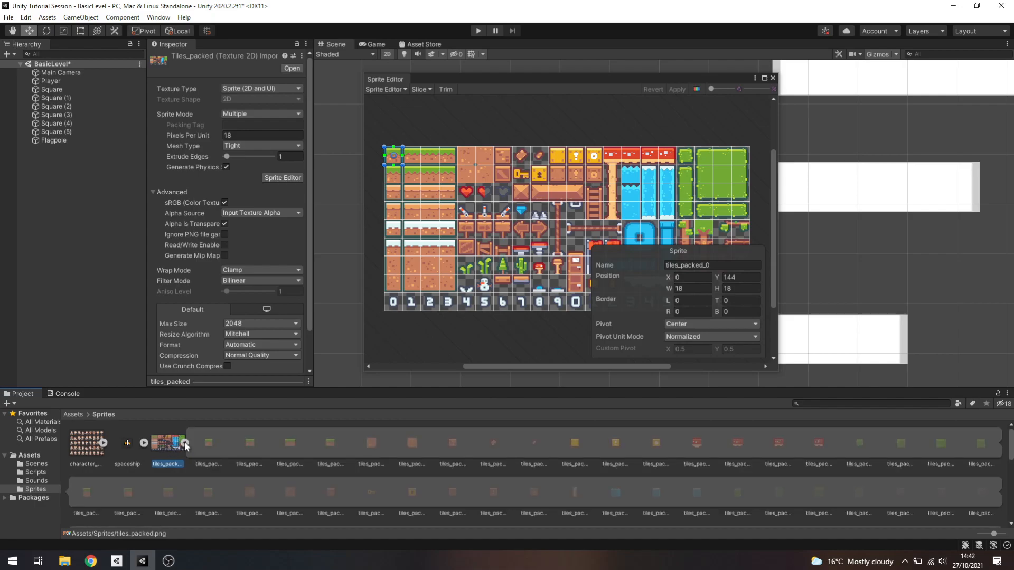
left_click(184, 443)
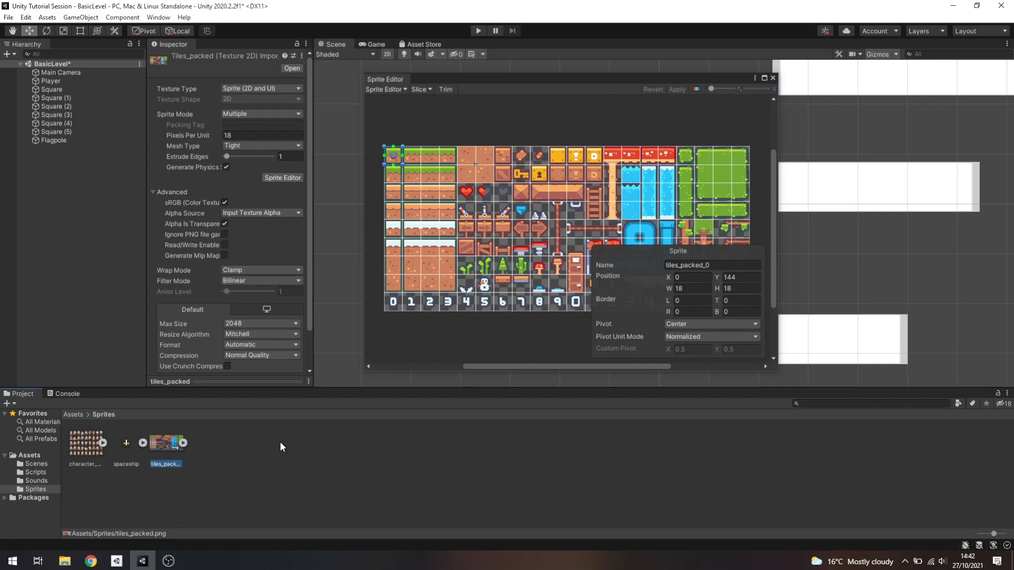
Close the Sprite Editor and bring all the level's platforms into view in the scene
left_click(773, 77)
scroll(534, 174, "down", 6)
scroll(524, 185, "down", 1)
middle_click_drag(740, 154, 604, 160)
scroll(585, 175, "down", 1)
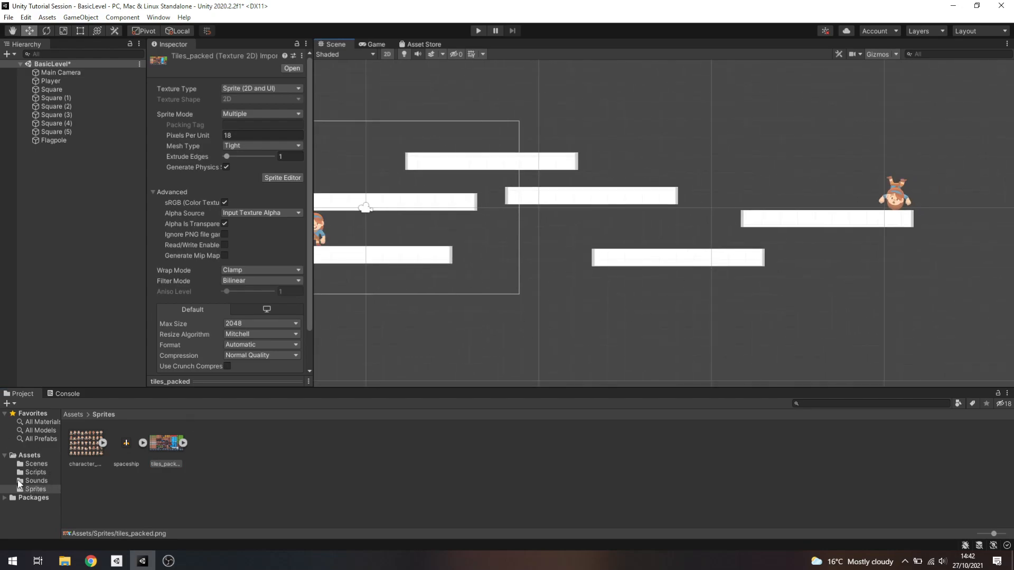
Create a scene named TilemapScene in the Scenes folder and open it
left_click(40, 461)
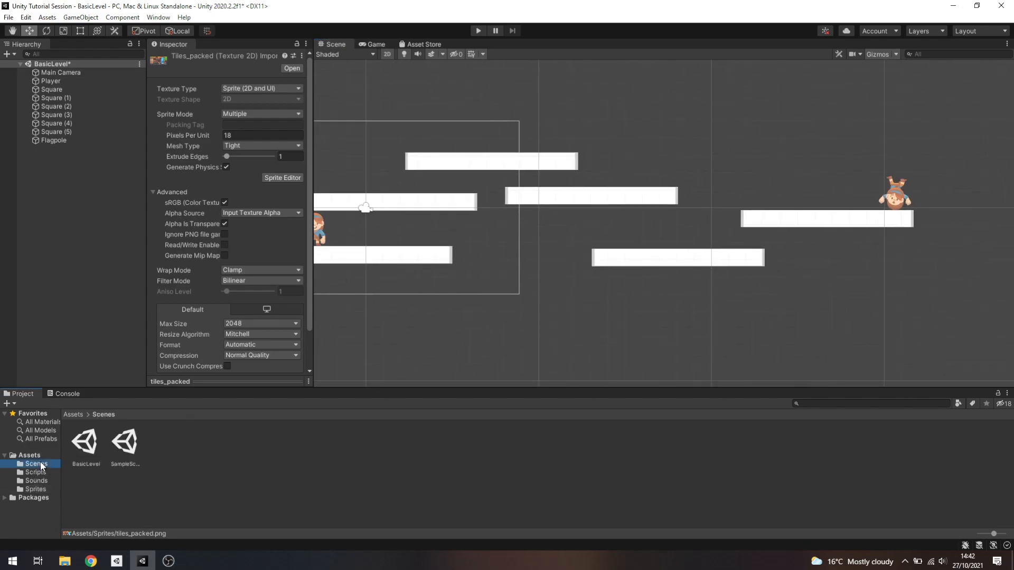
right_click(189, 445)
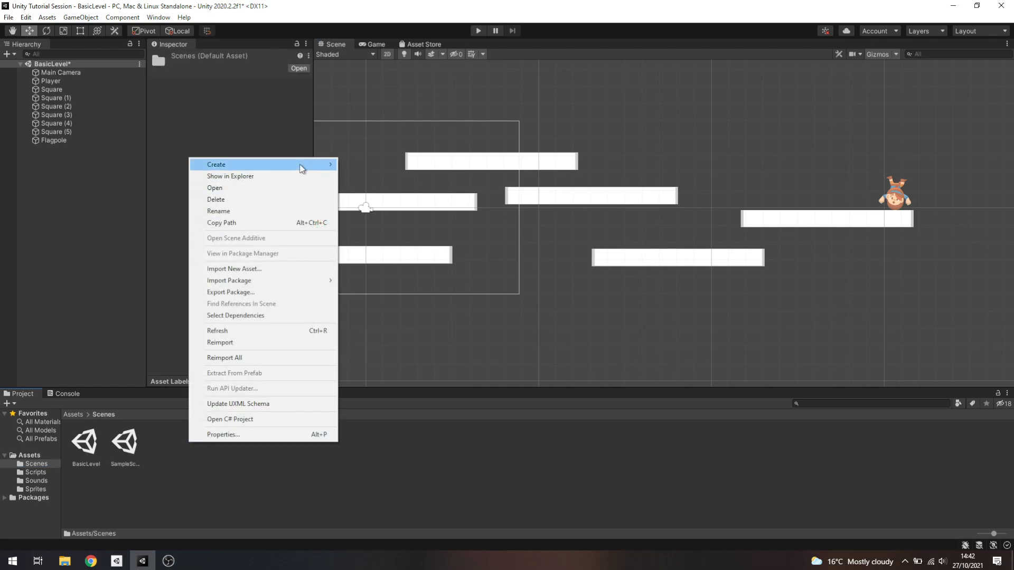
mouse_move(302, 167)
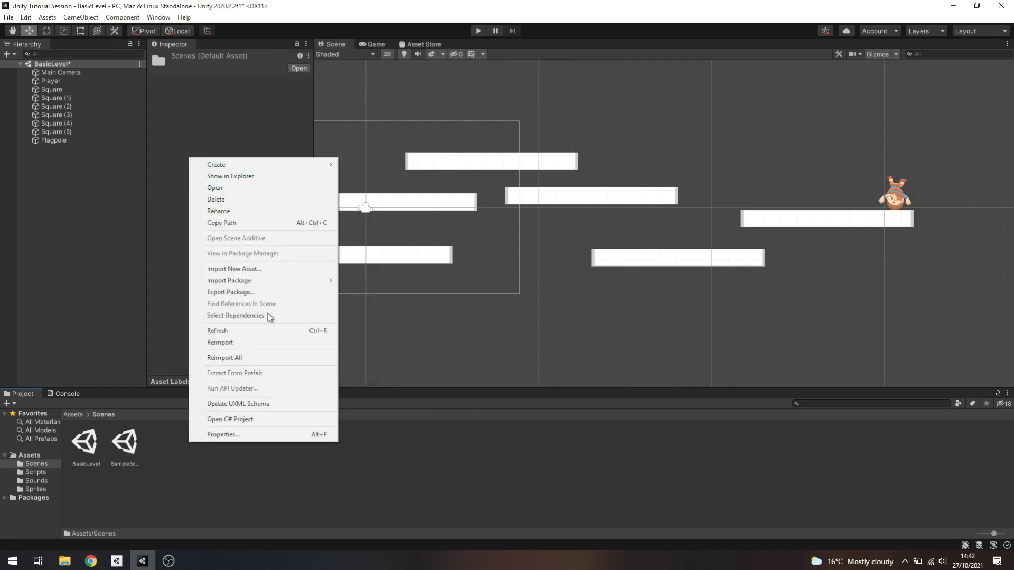
left_click(370, 255)
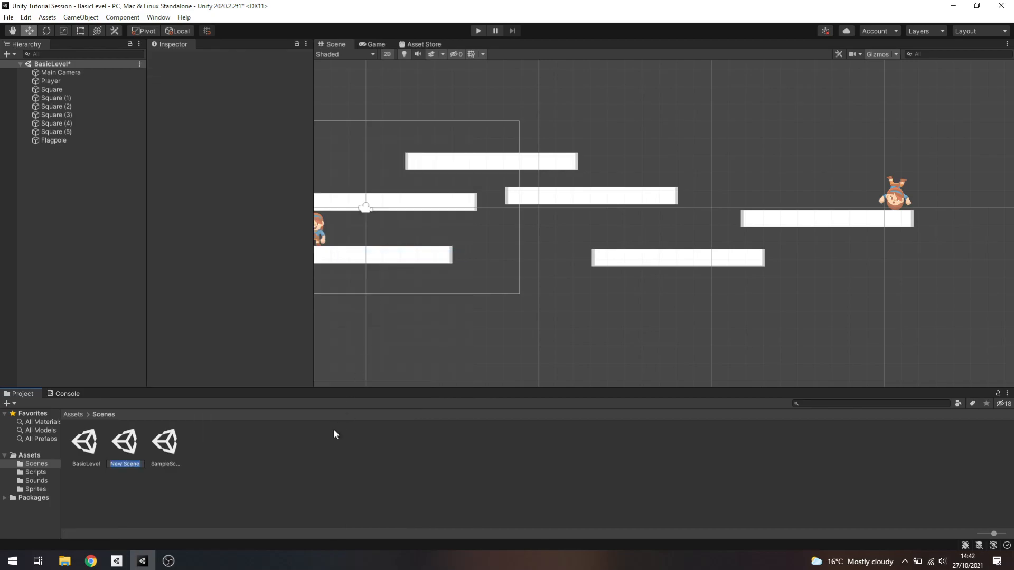
type("TilemapScene")
key("Return")
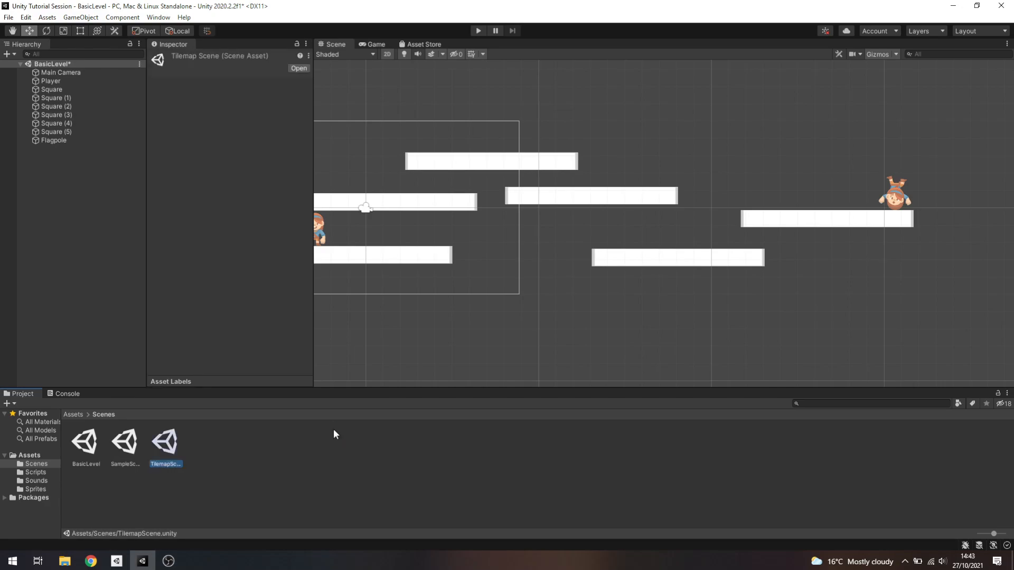
double_click(168, 436)
left_click(496, 301)
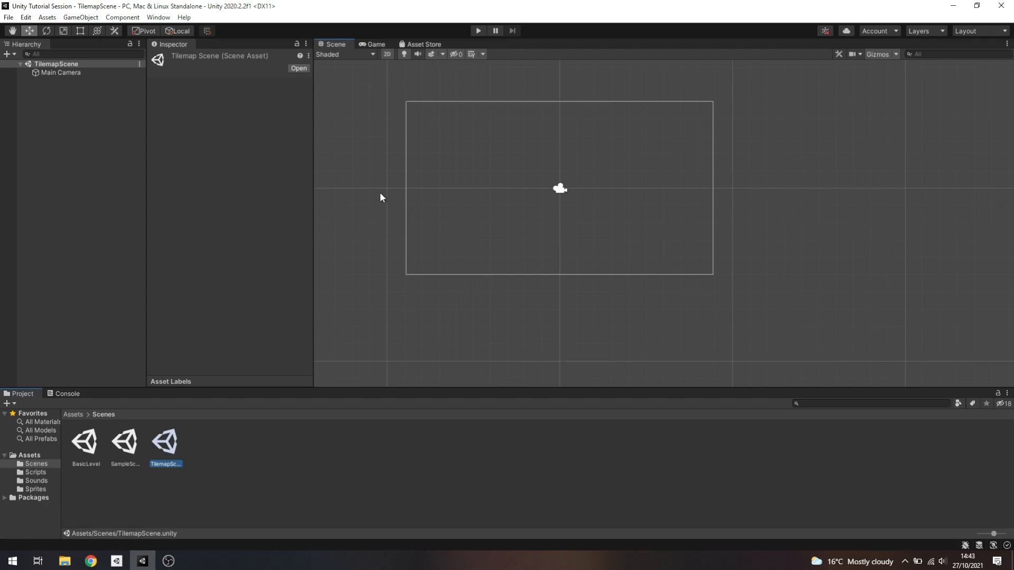
Look over the sliced tiles of tiles_packed in the Sprites folder
left_click(36, 489)
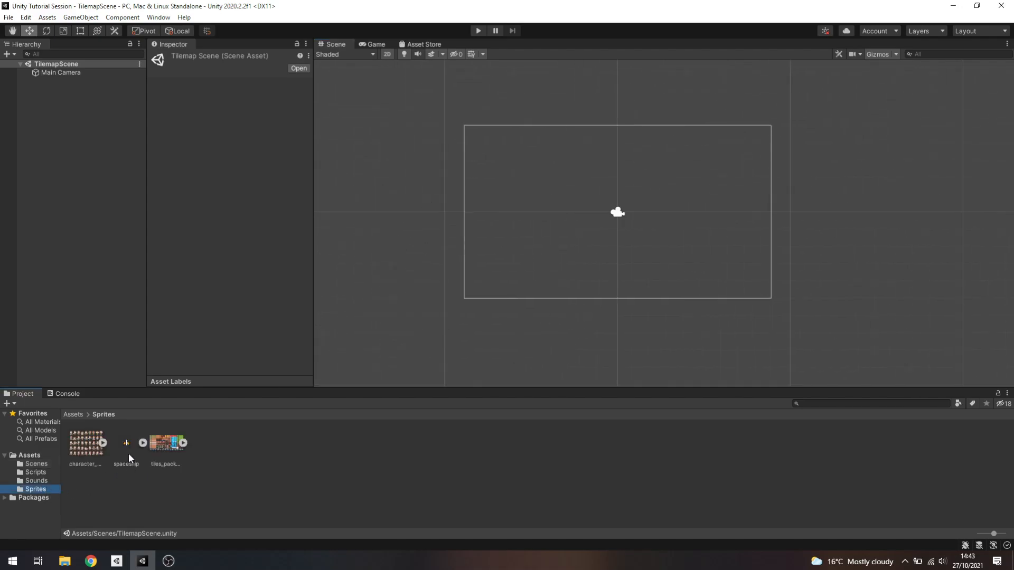
left_click(160, 445)
left_click(182, 443)
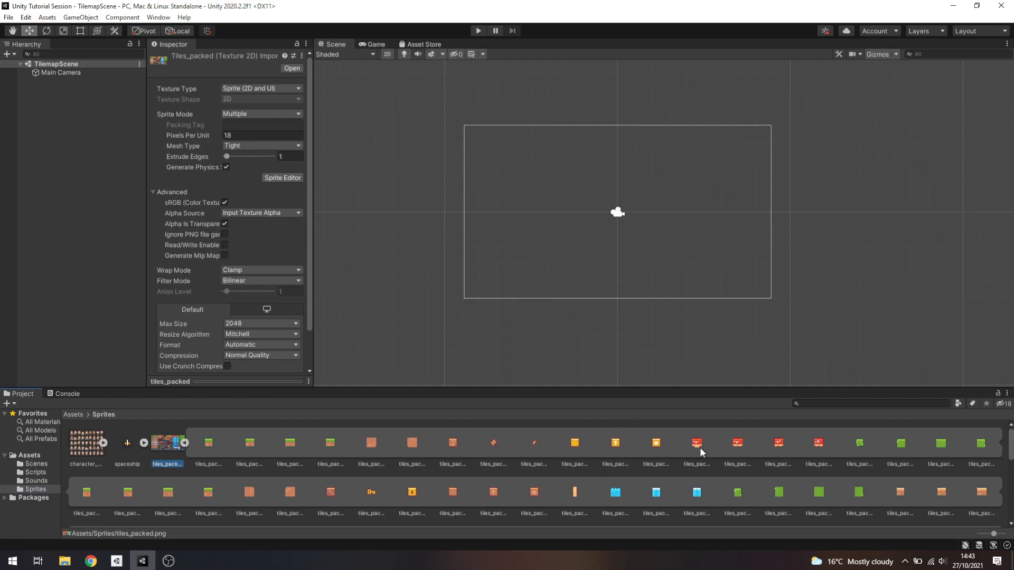
left_click(184, 443)
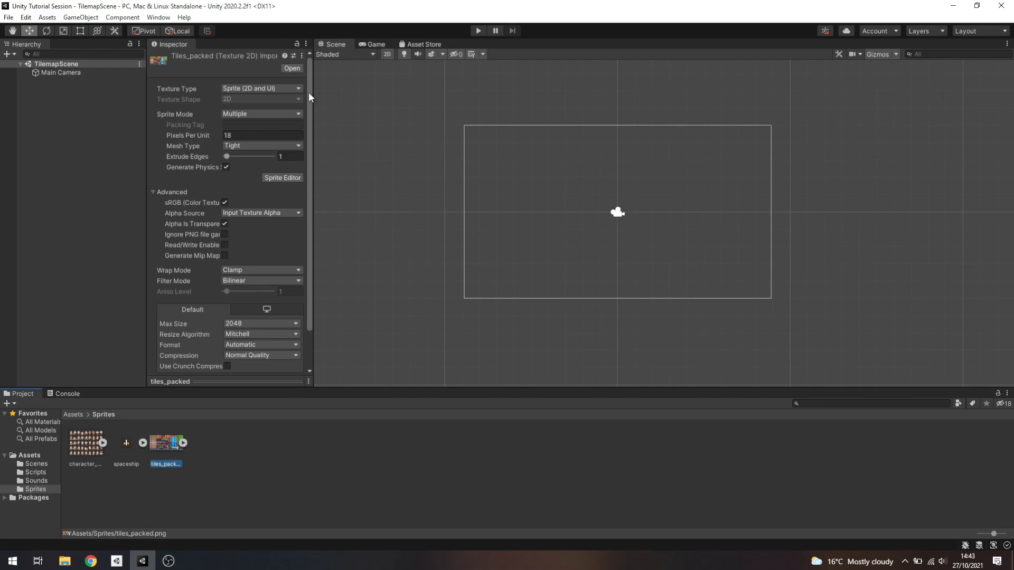
Add a rectangular 2D Tilemap object to the scene
left_click(85, 18)
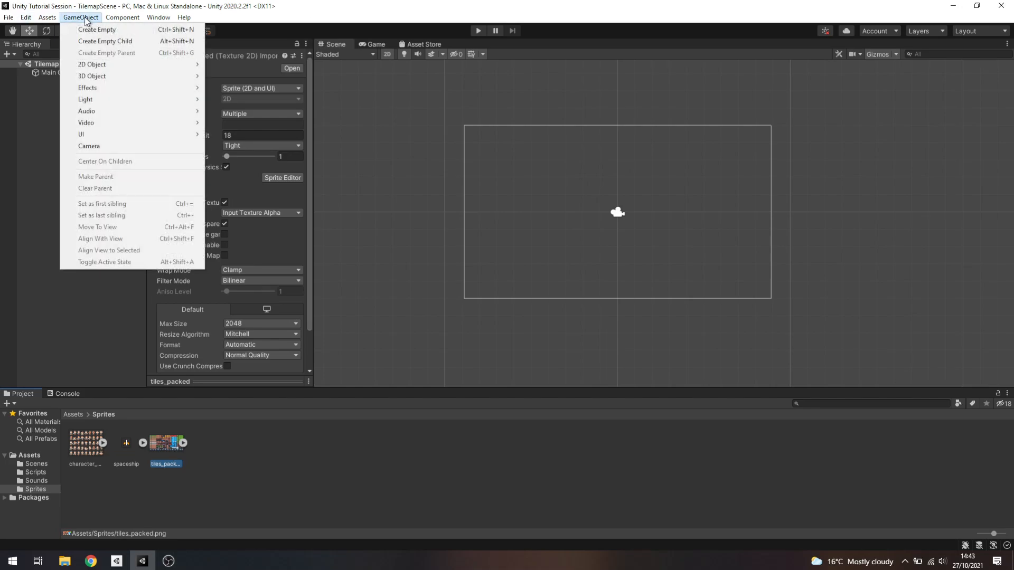
mouse_move(99, 67)
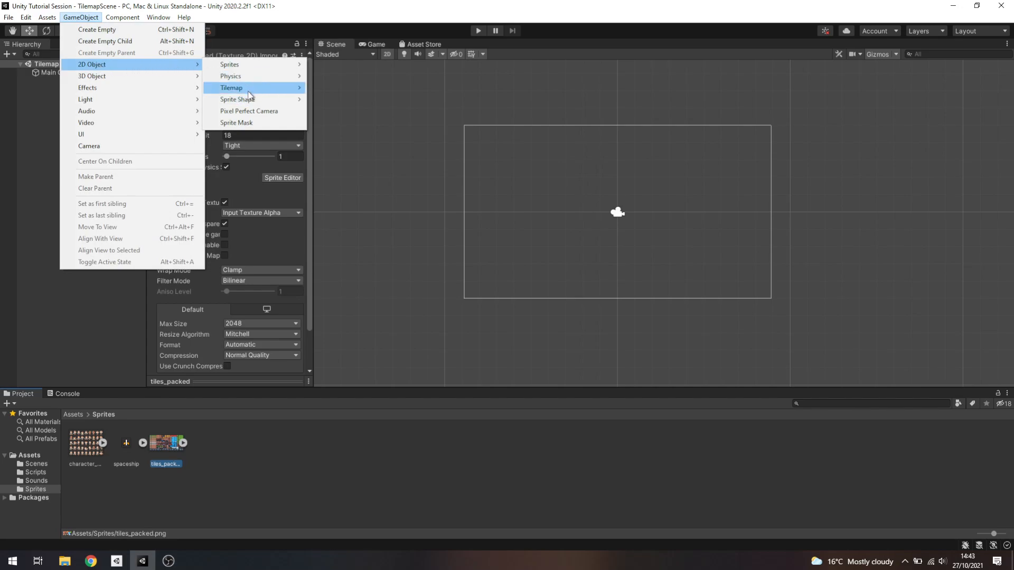
mouse_move(248, 90)
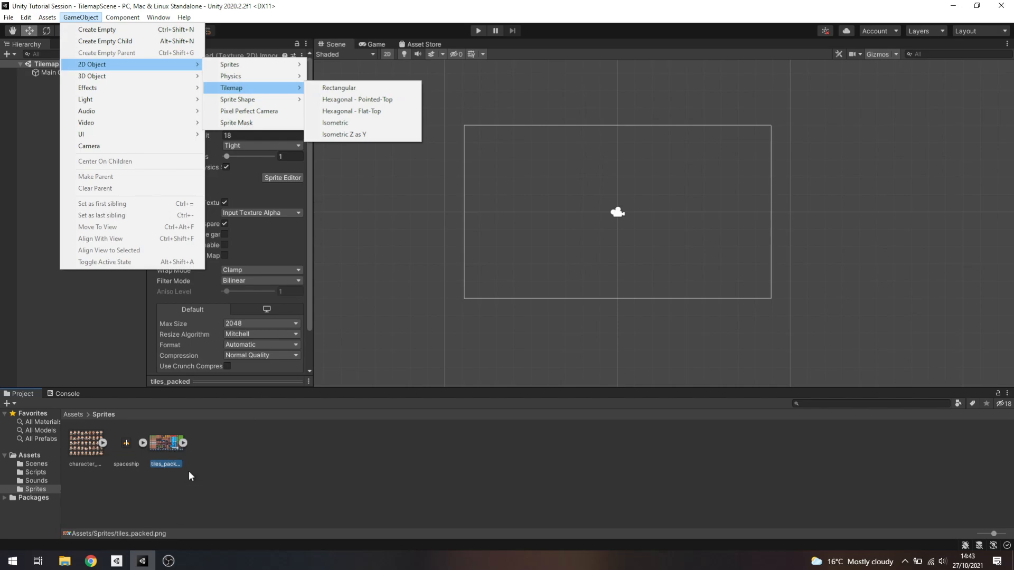
left_click(183, 443)
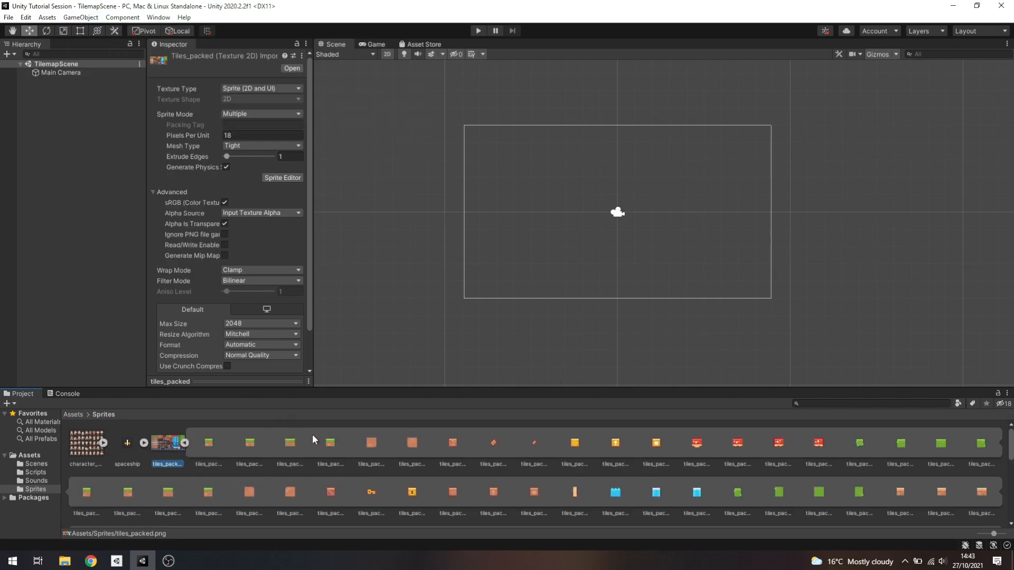
left_click(158, 17)
mouse_move(125, 17)
mouse_move(81, 17)
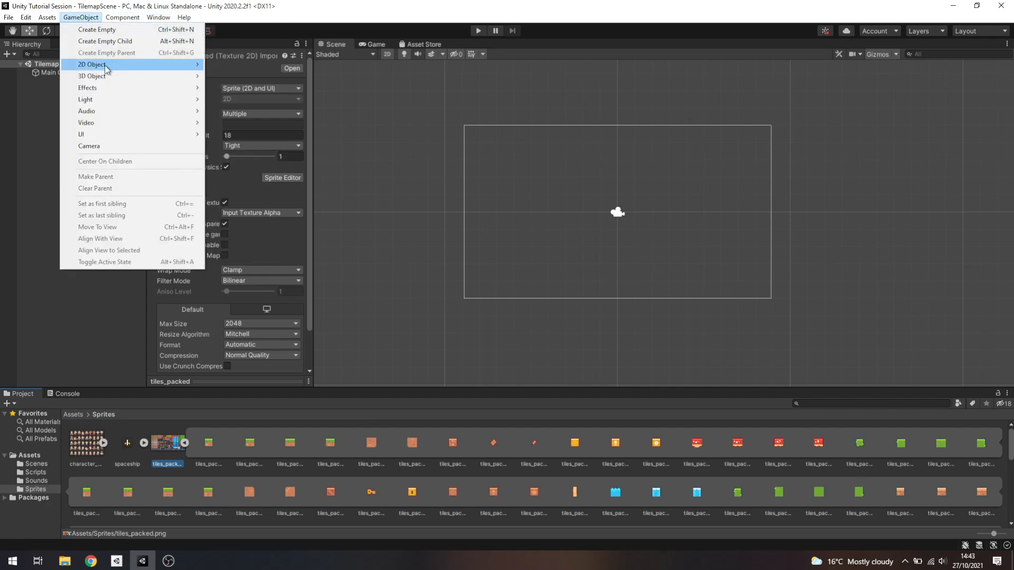
mouse_move(105, 66)
mouse_move(264, 89)
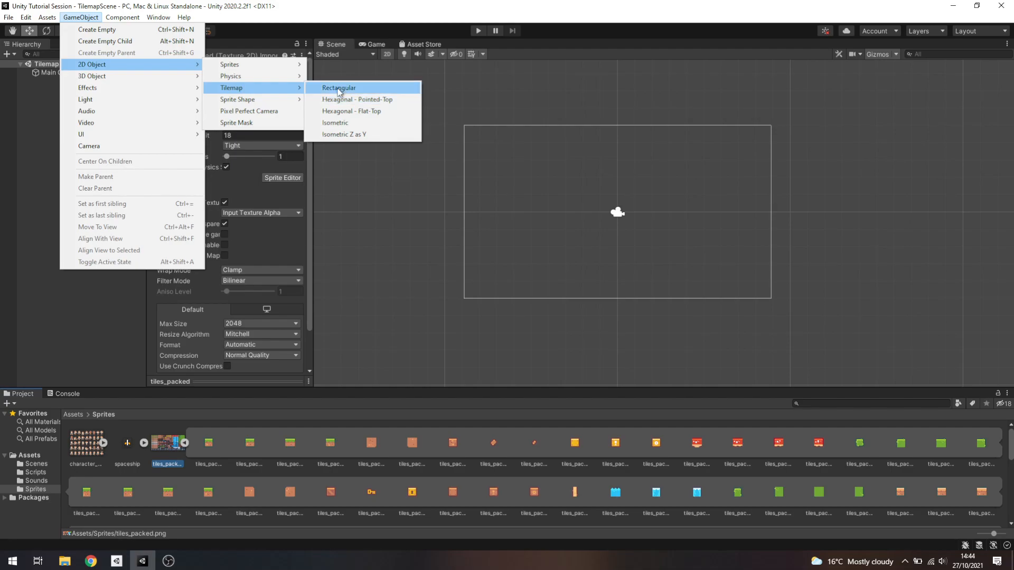
left_click(340, 88)
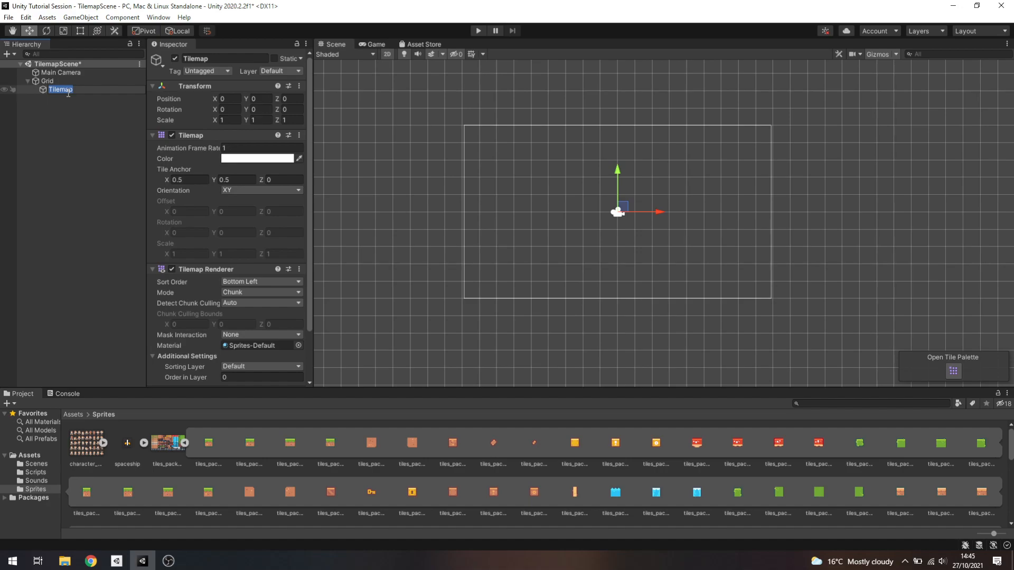
Rename the Tilemap object under Grid as BaseLayer
type("BaseLayer")
key("Return")
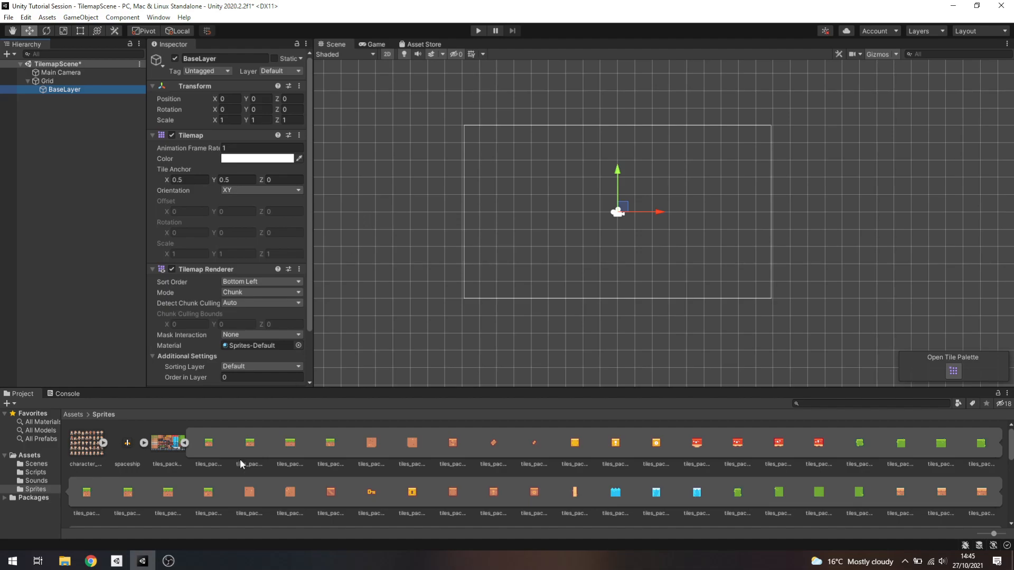
Collapse the tiles_packed sprites, then open the Tile Palette for BaseLayer and place it over the scene view
left_click(185, 443)
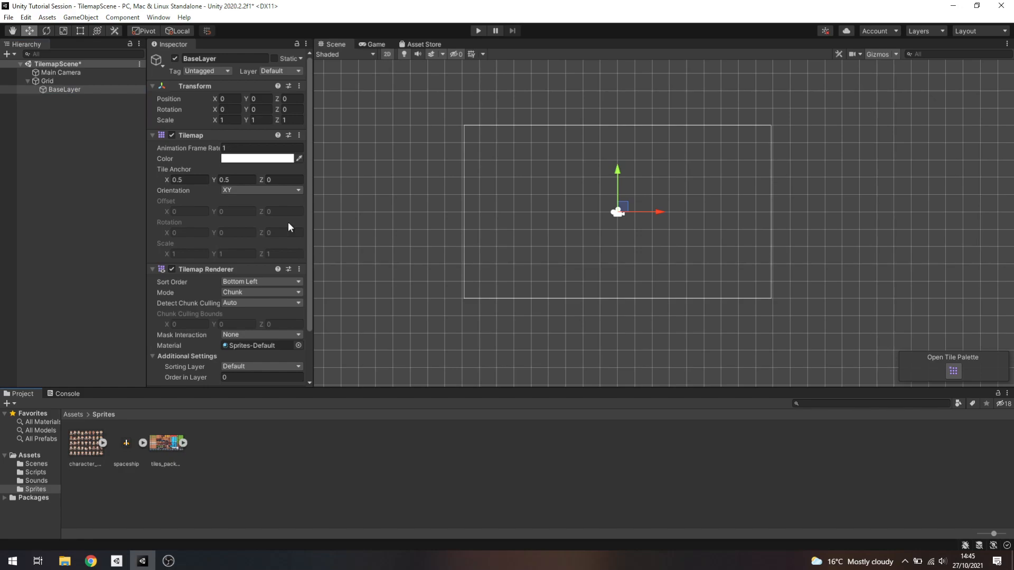
scroll(229, 246, "down", 3)
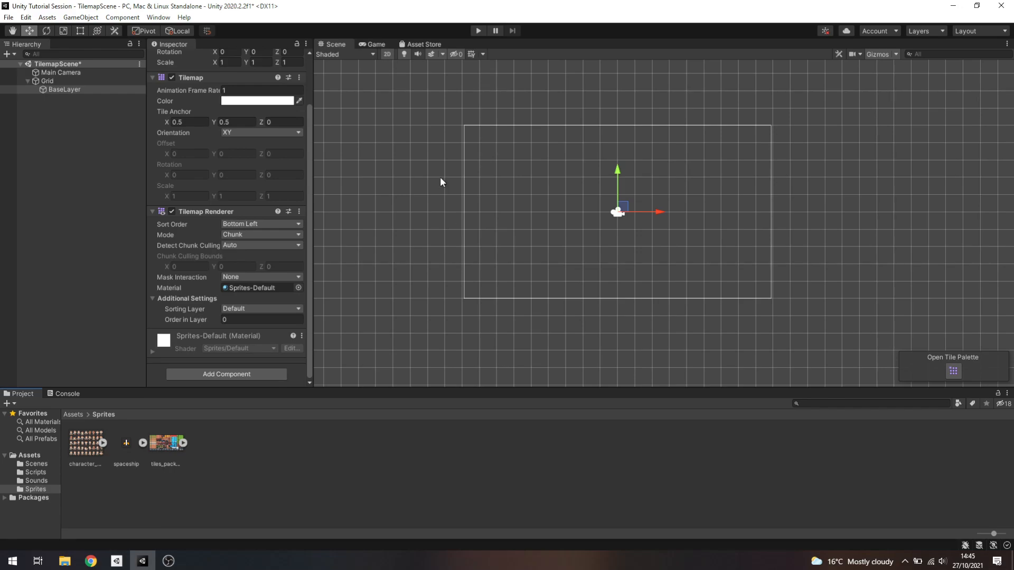
left_click(953, 367)
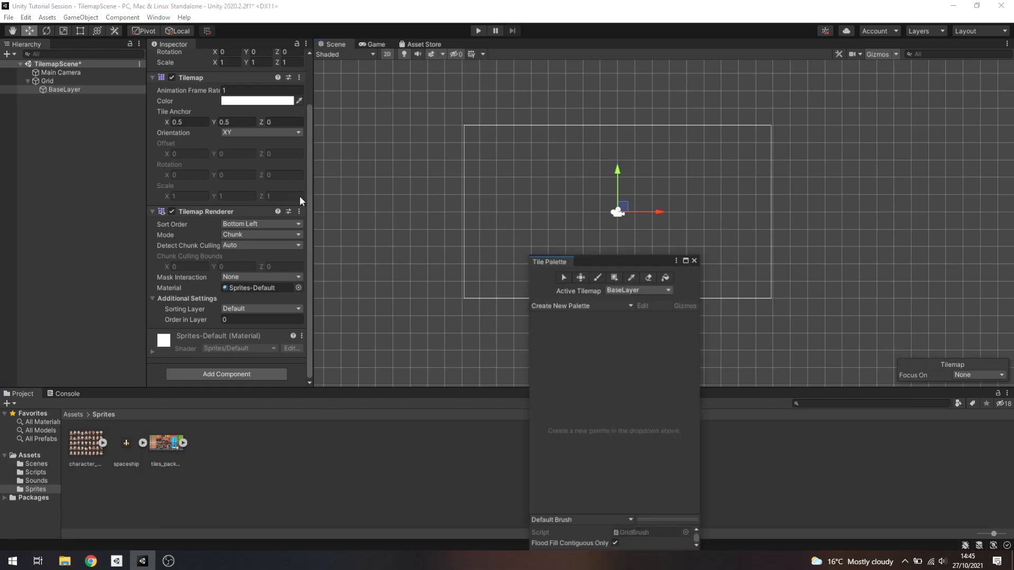
left_click_drag(636, 262, 594, 87)
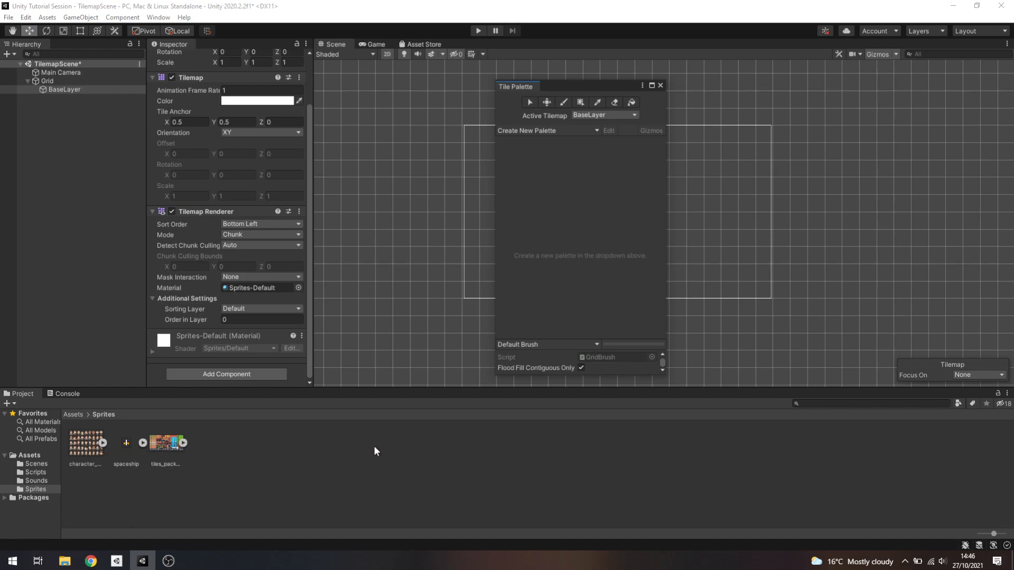
Create a new tile palette with a Rectangle grid and Automatic cell size, saving it in the Sprites folder
left_click_drag(165, 444, 588, 209)
left_click(574, 130)
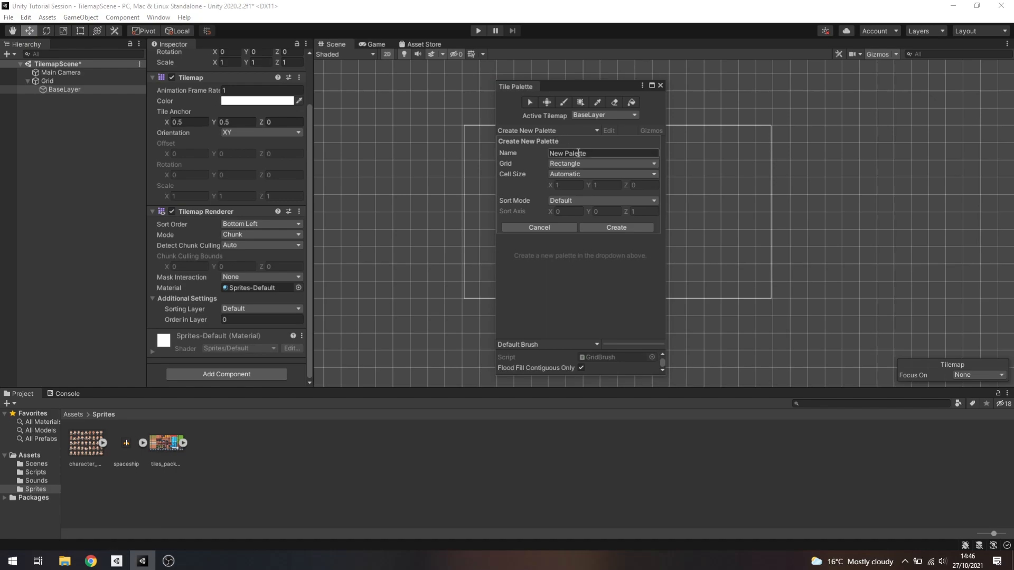
left_click(616, 227)
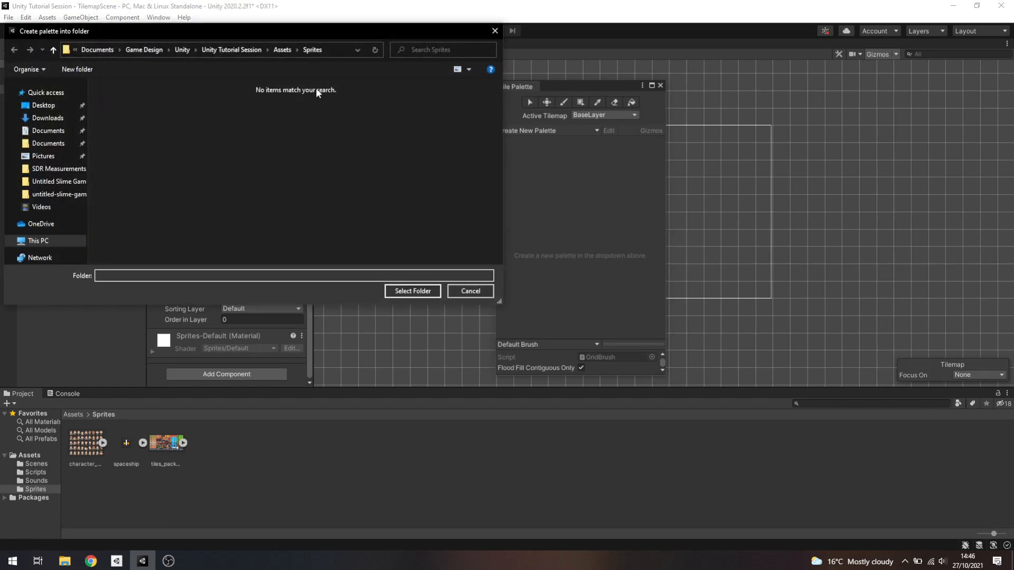
left_click_drag(125, 30, 125, 75)
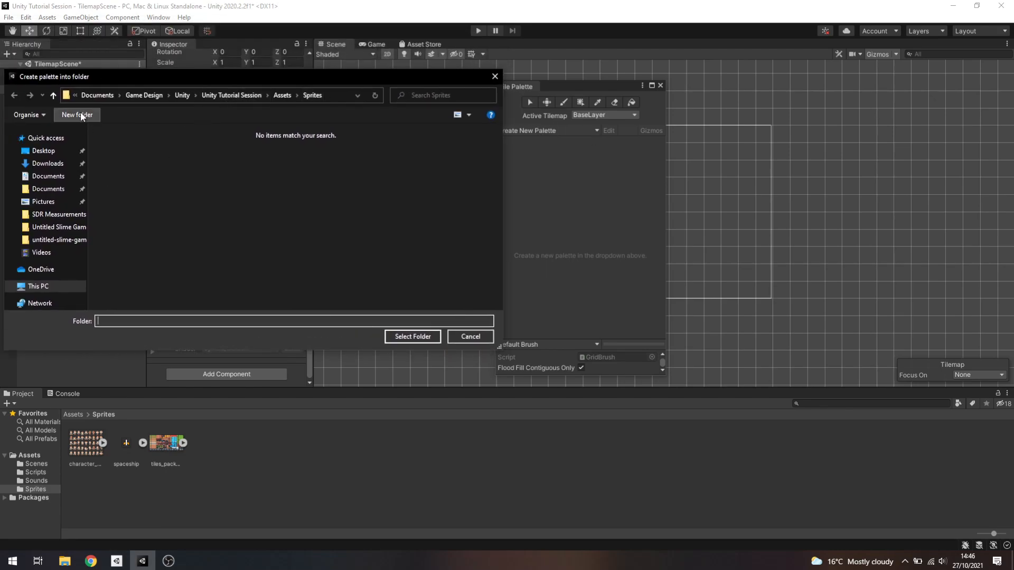
left_click(420, 337)
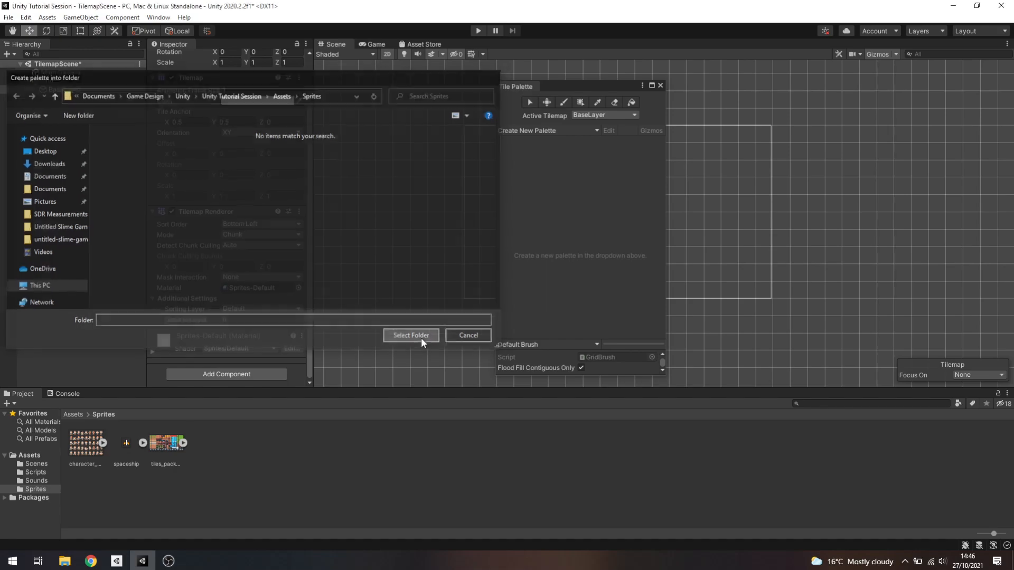
Rename the New Palette asset in the Sprites folder as BasePalette
left_click(126, 462)
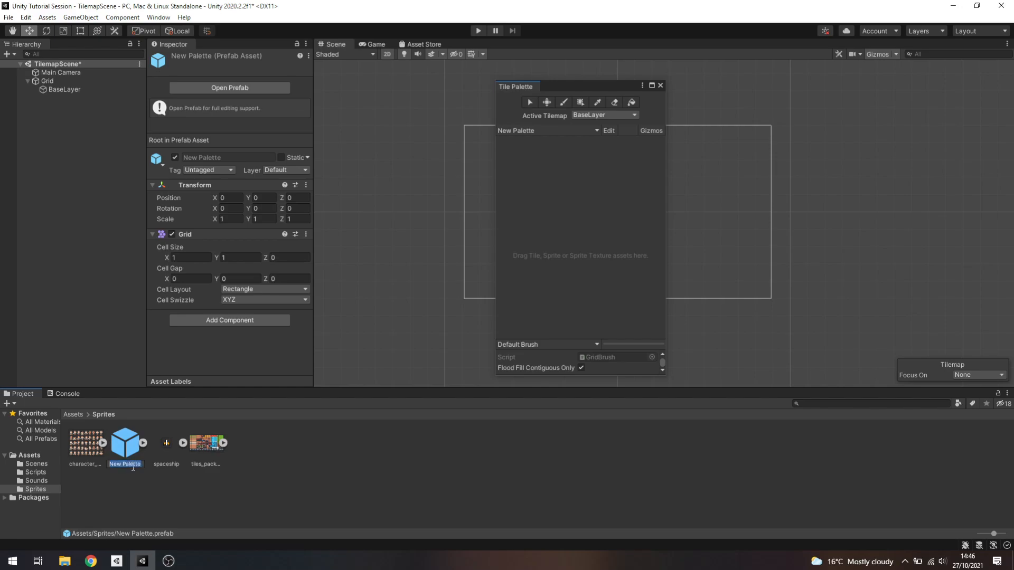
type("BasePalette")
key("Return")
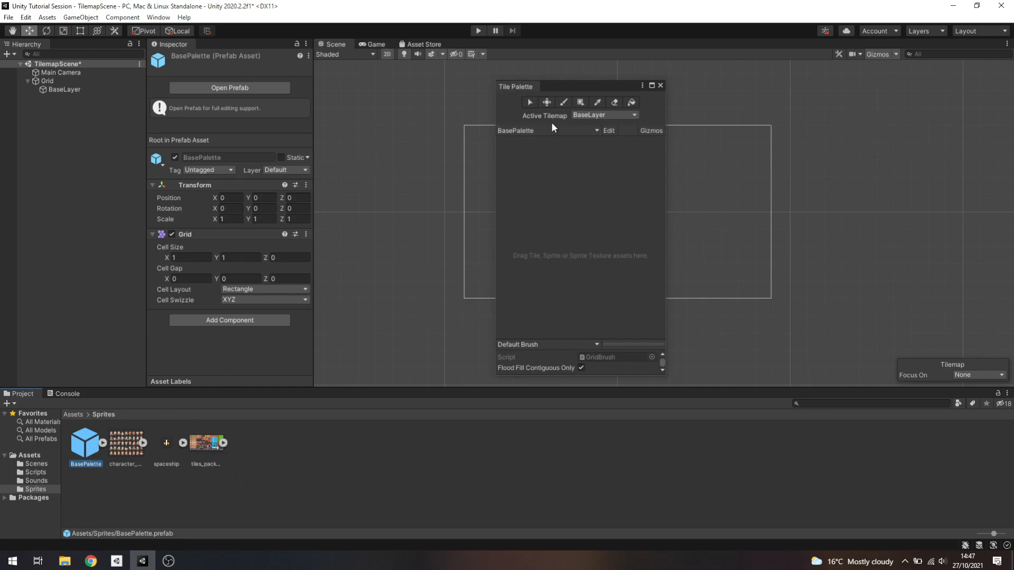
right_click(277, 446)
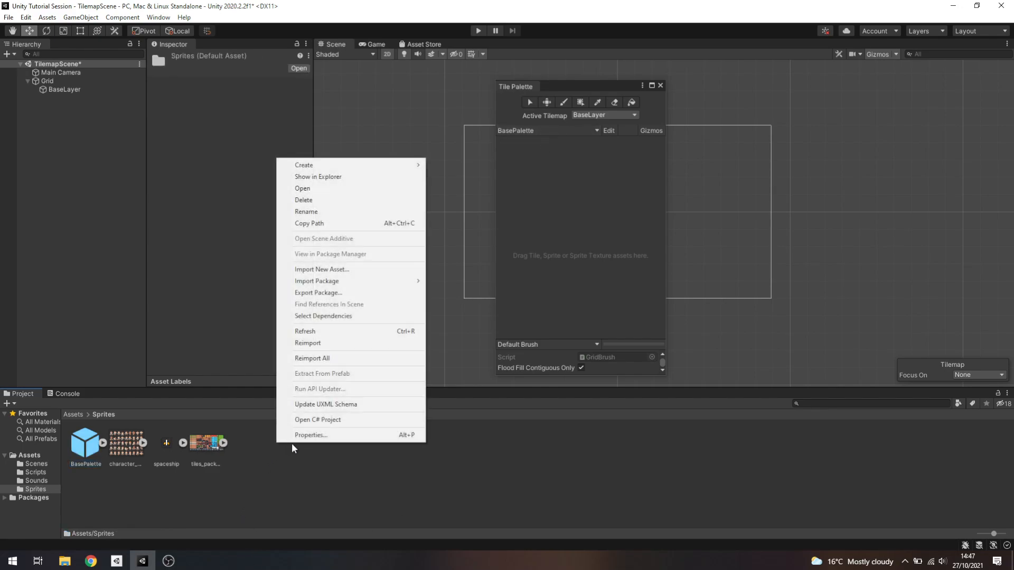
mouse_move(403, 170)
mouse_move(488, 172)
mouse_move(617, 182)
left_click(280, 464)
left_click(91, 443)
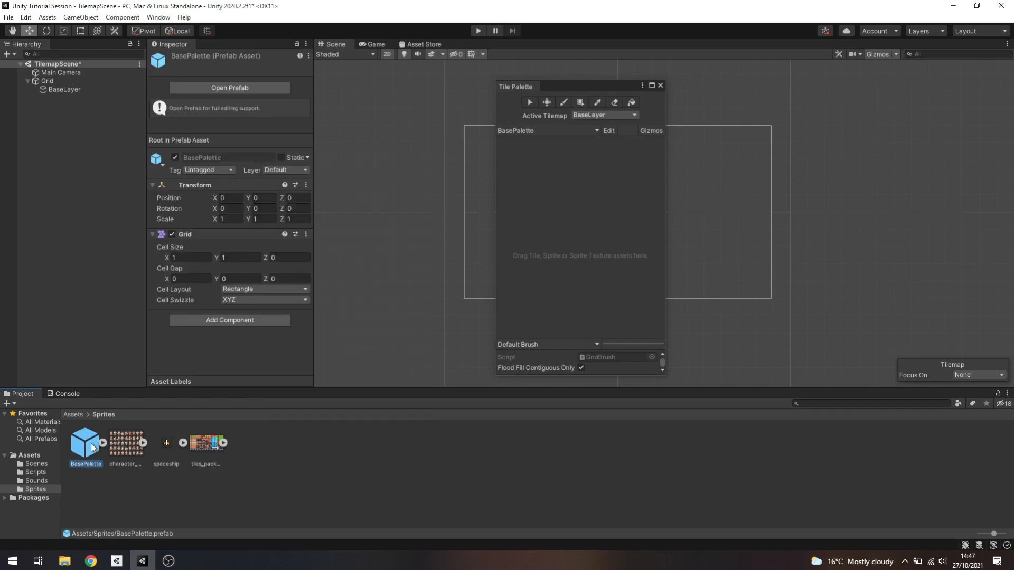
Add the tiles_packed sheet to BasePalette, generating its tiles into a new folder named Tiles inside Sprites
left_click_drag(564, 86, 615, 70)
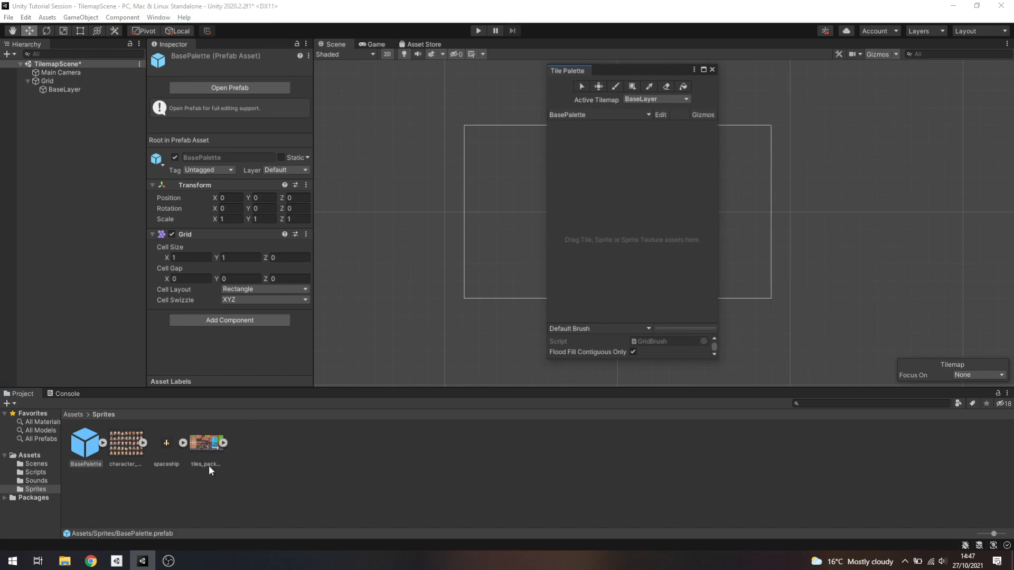
left_click_drag(202, 461, 613, 192)
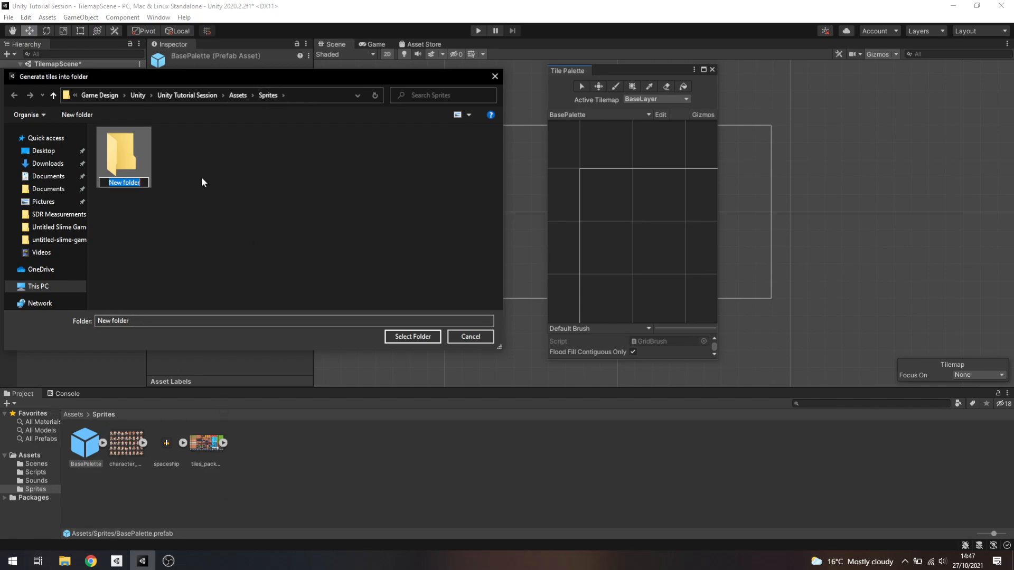
type("Tiles")
key("Return")
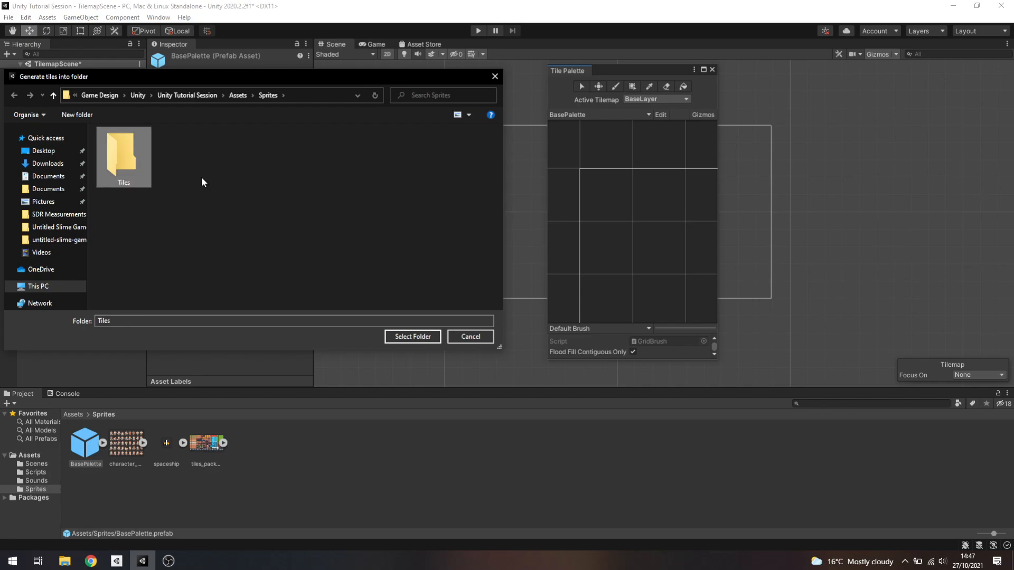
double_click(126, 141)
left_click(412, 338)
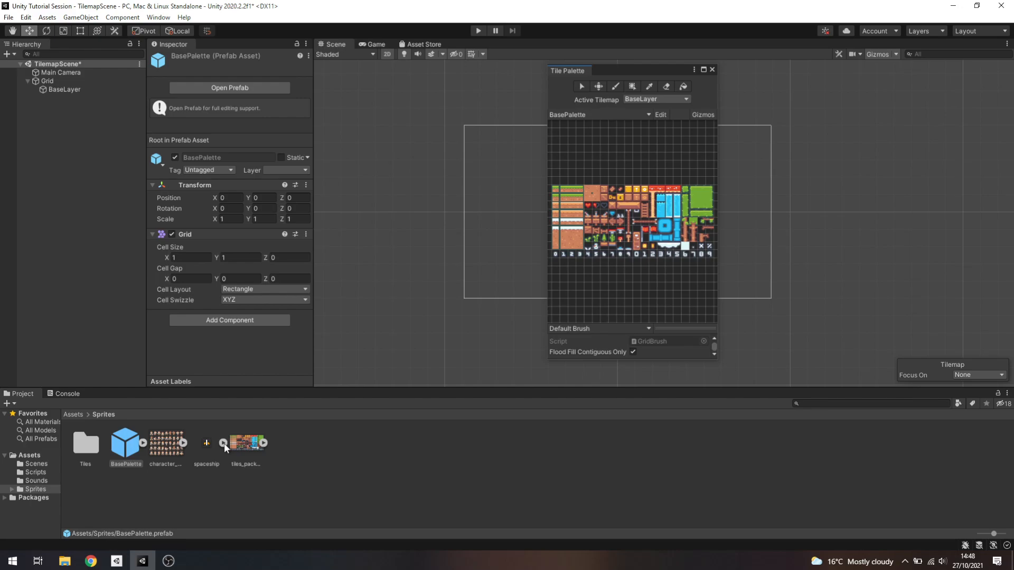
Examine the sprites sliced from tiles_packed and the generated tile assets in the Tiles folder, and return to the Sprites folder
left_click(264, 443)
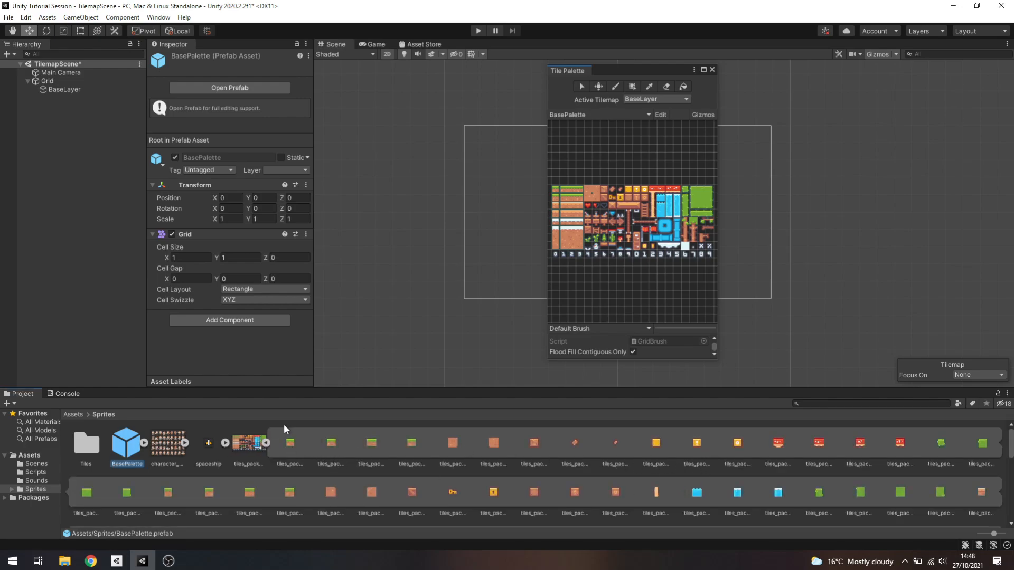
left_click(268, 442)
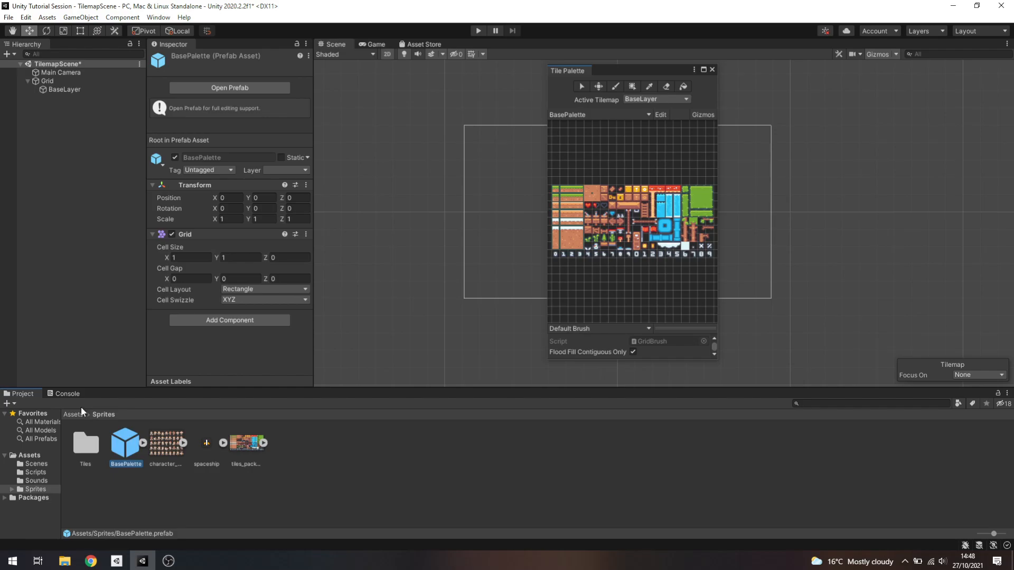
double_click(92, 443)
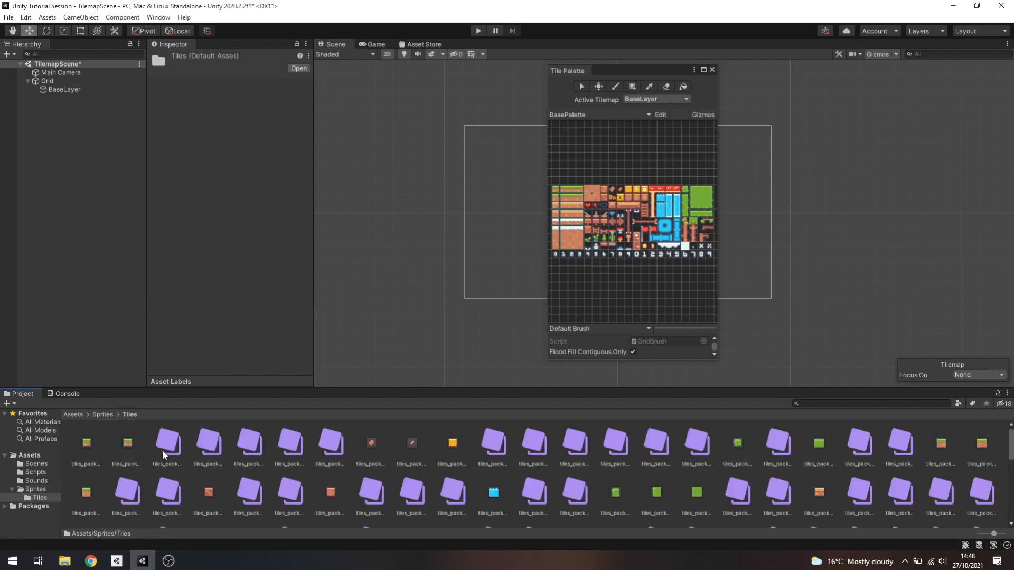
scroll(162, 450, "down", 10)
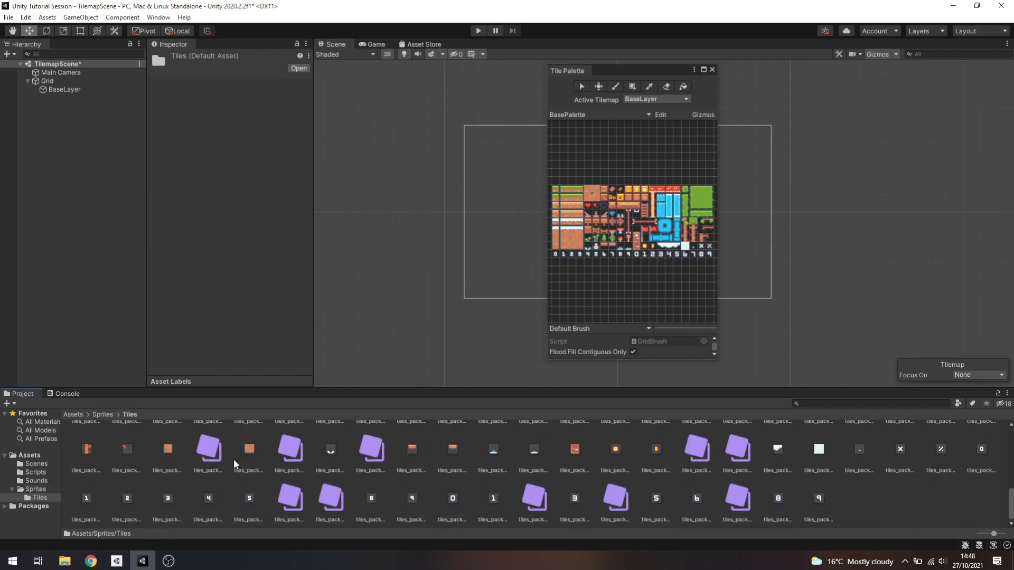
scroll(239, 457, "up", 10)
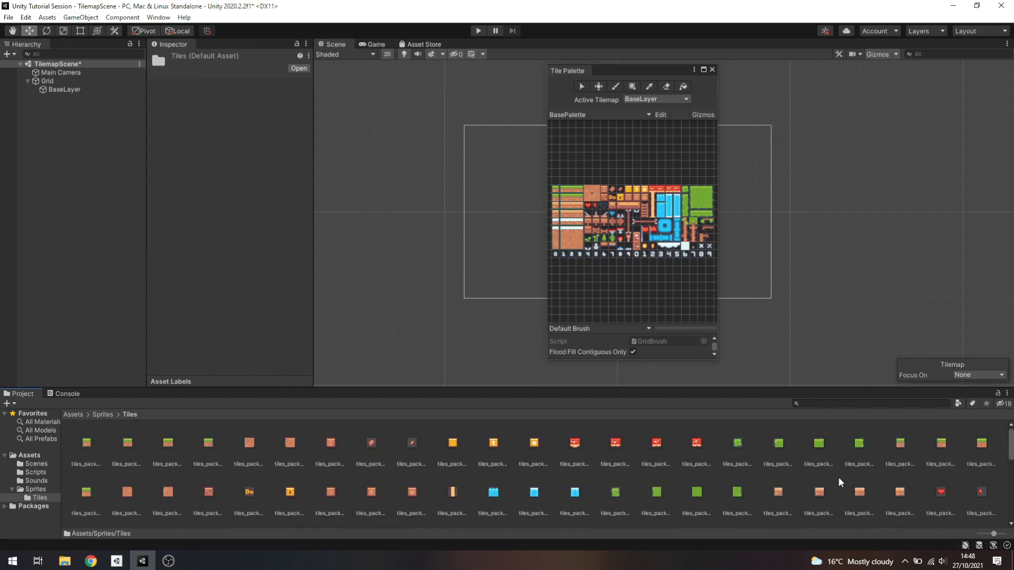
left_click(107, 415)
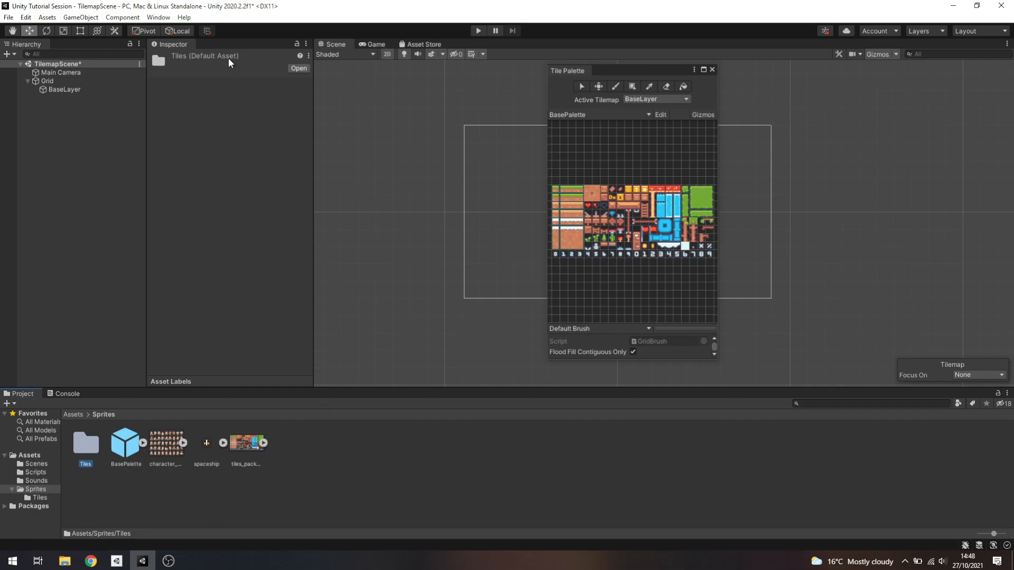
Select BaseLayer and dock the Tile Palette below the Inspector, enlarging it to show the grass and dirt tiles
left_click(61, 89)
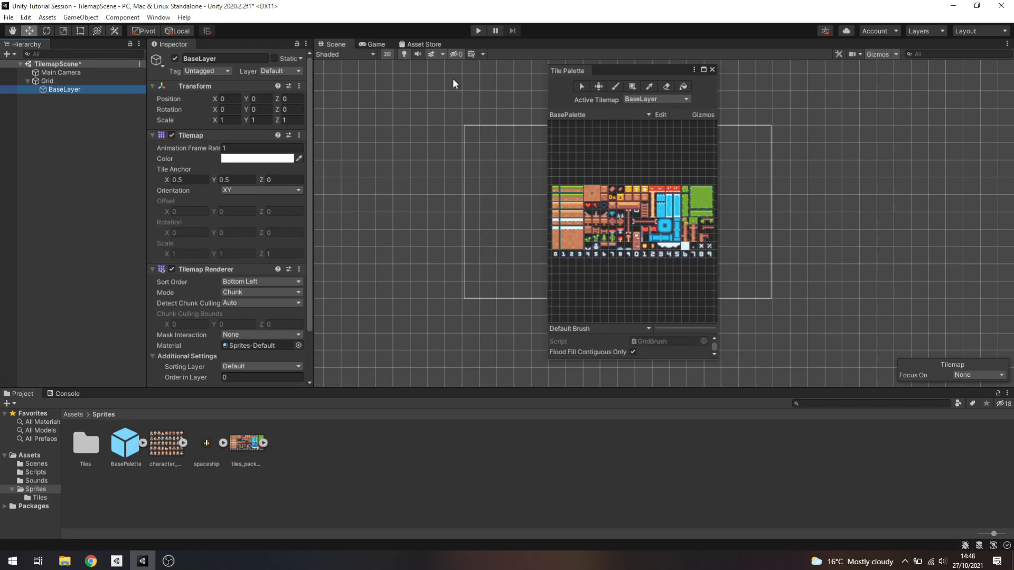
left_click_drag(606, 69, 639, 89)
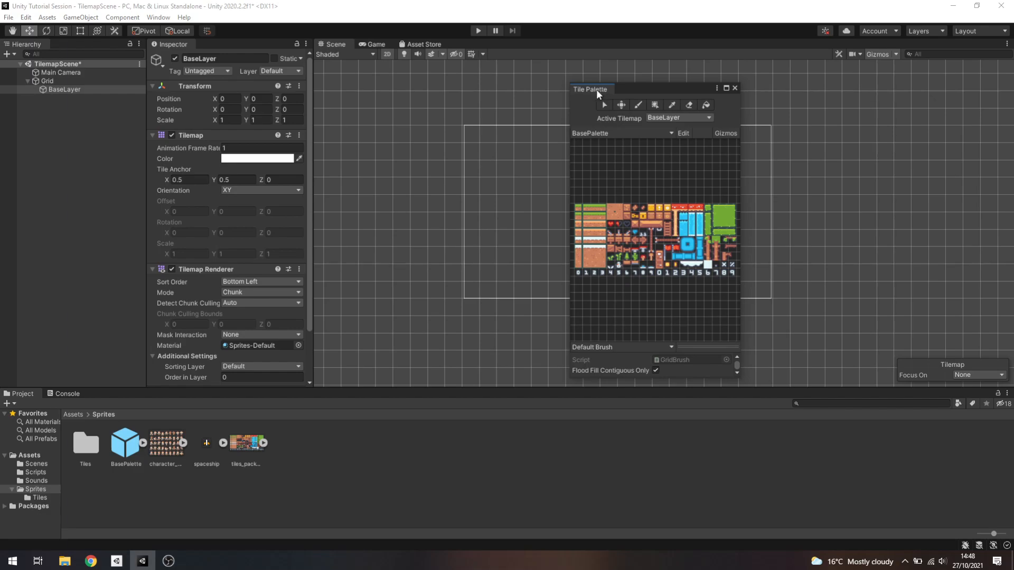
left_click_drag(597, 90, 218, 360)
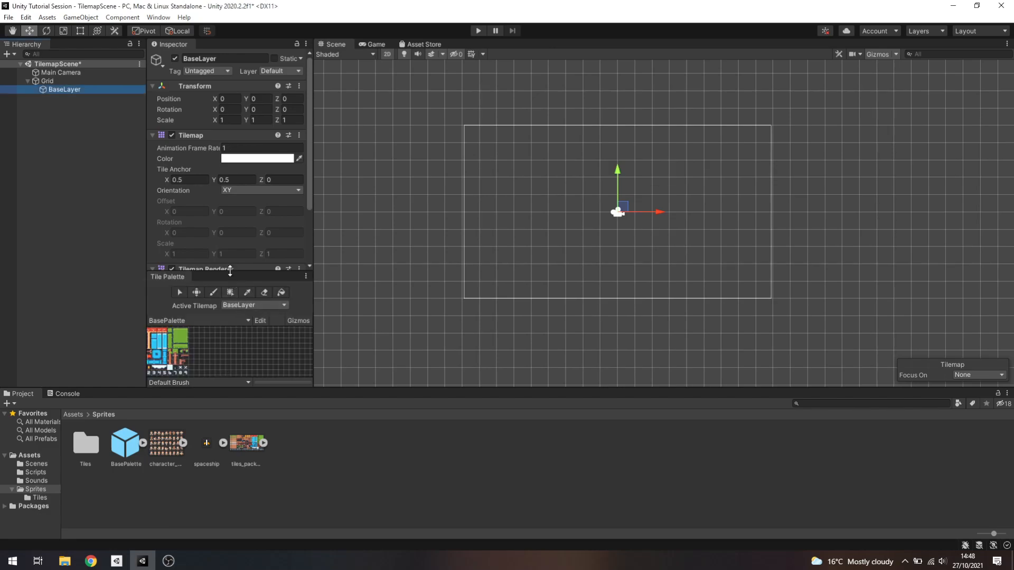
left_click_drag(228, 273, 166, 188)
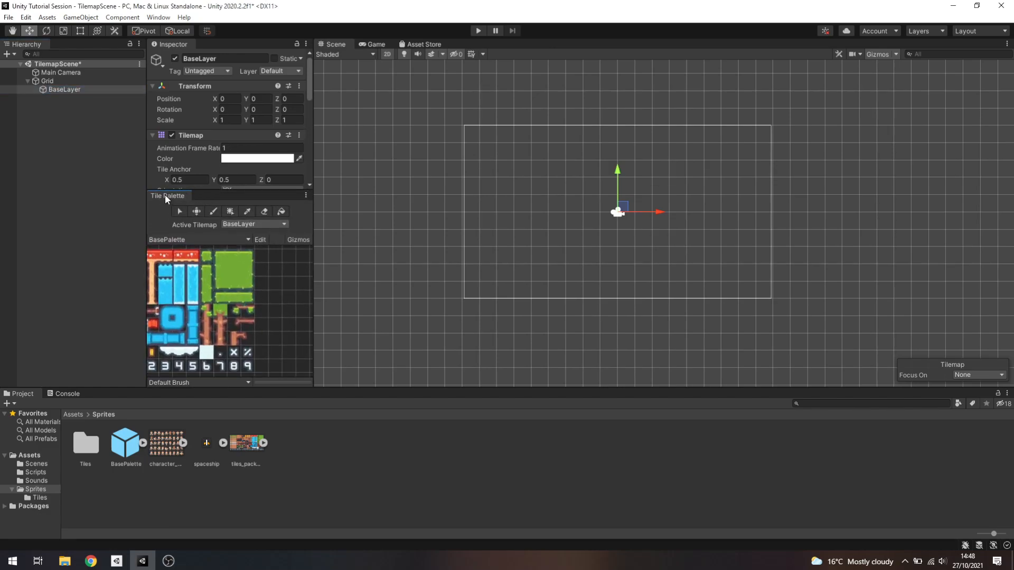
left_click_drag(164, 196, 686, 236)
left_click_drag(677, 146, 197, 331)
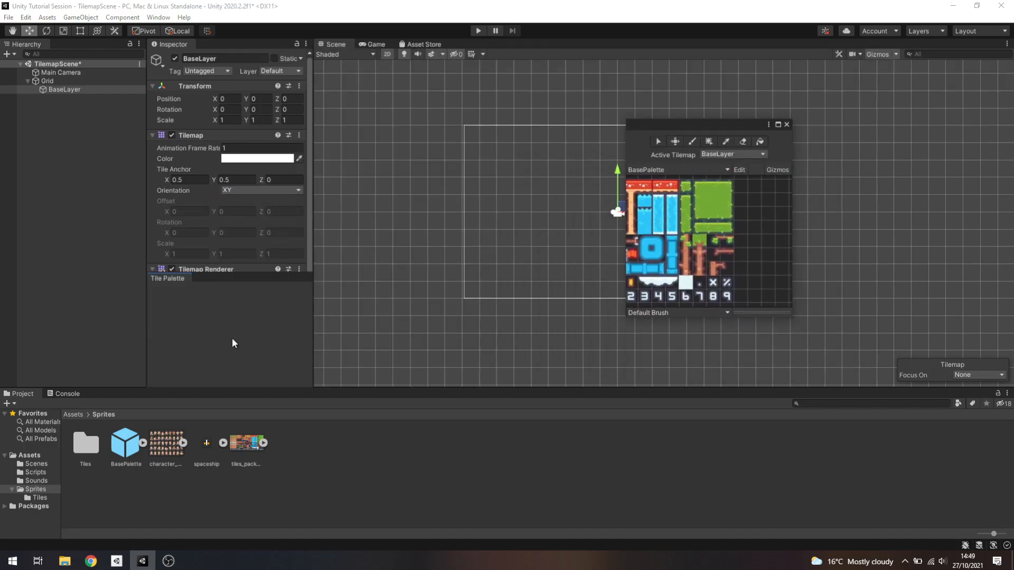
mouse_move(231, 367)
left_mouse_down()
mouse_move(655, 275)
mouse_move(643, 145)
mouse_move(600, 136)
mouse_move(398, 294)
mouse_move(220, 349)
left_mouse_up()
left_click_drag(226, 270, 231, 218)
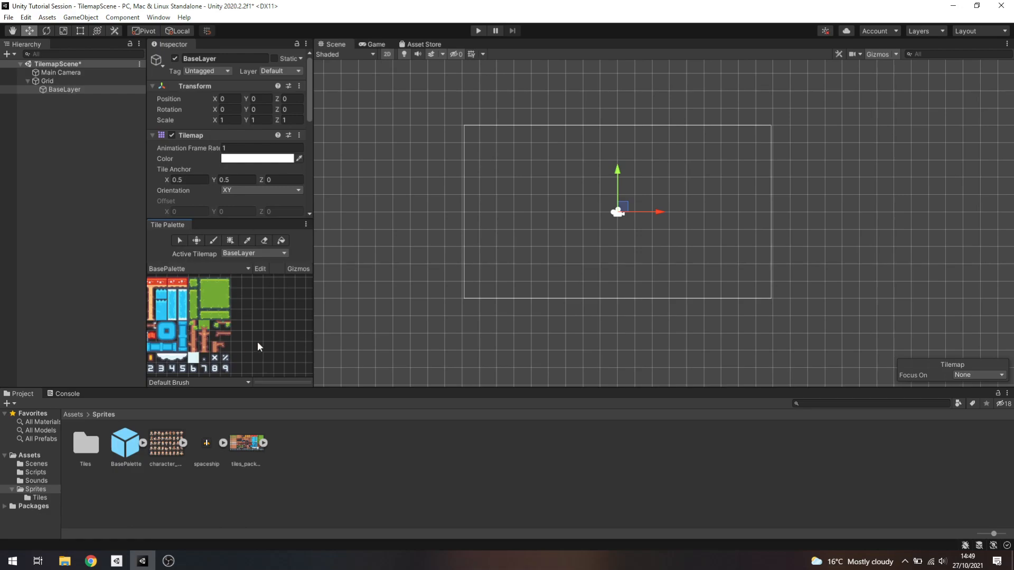
scroll(204, 328, "up", 5)
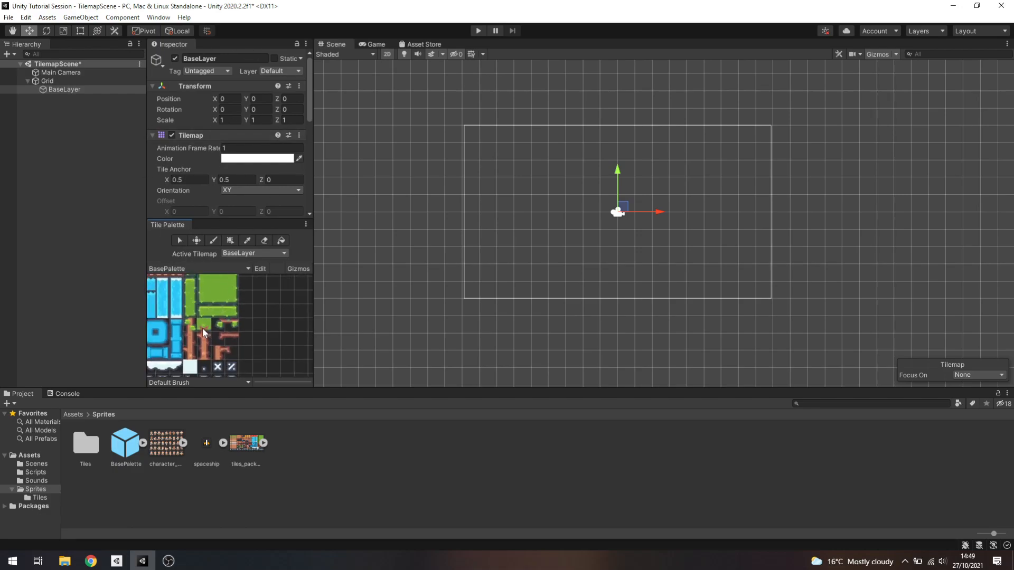
middle_click_drag(259, 302, 271, 330)
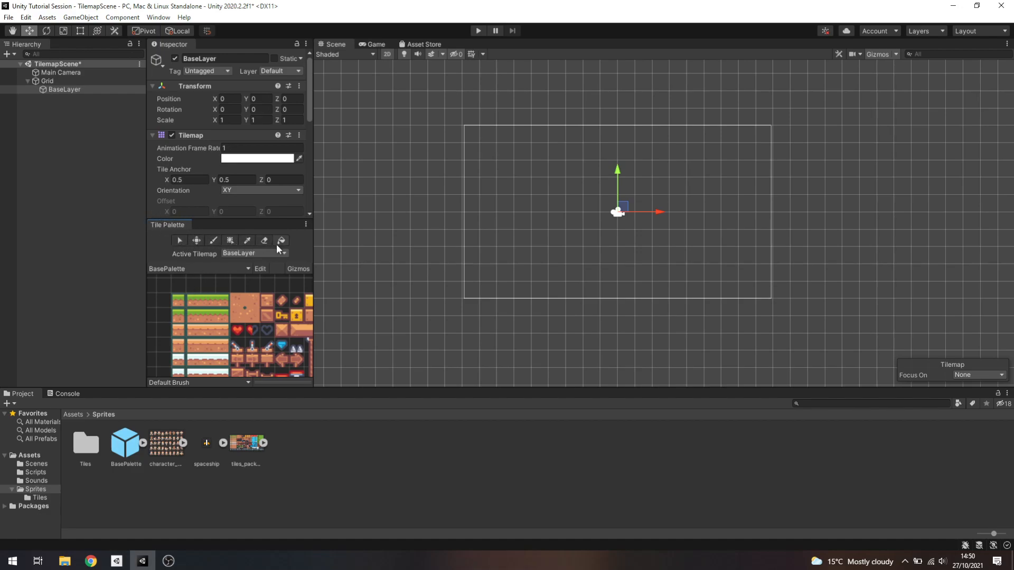
Select a 5 by 3 cell area on BaseLayer within the camera frame and move the selection one cell down
left_click(179, 241)
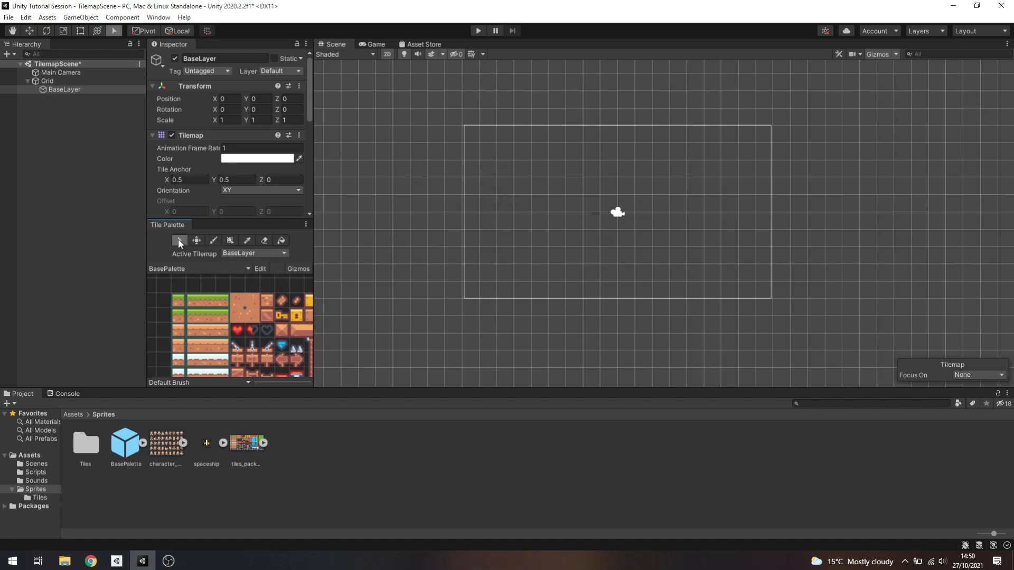
left_click_drag(507, 151, 512, 177)
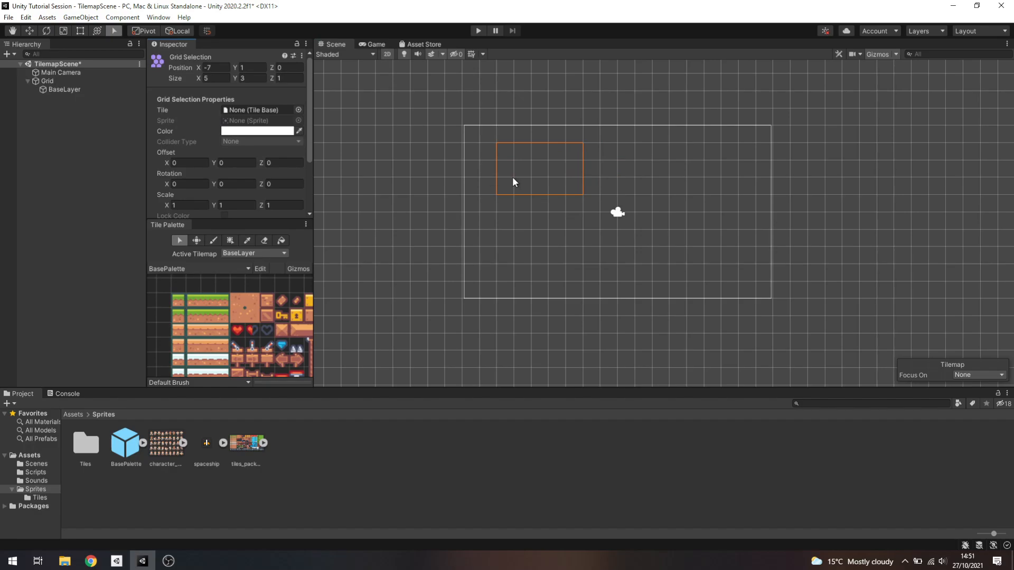
left_click(196, 240)
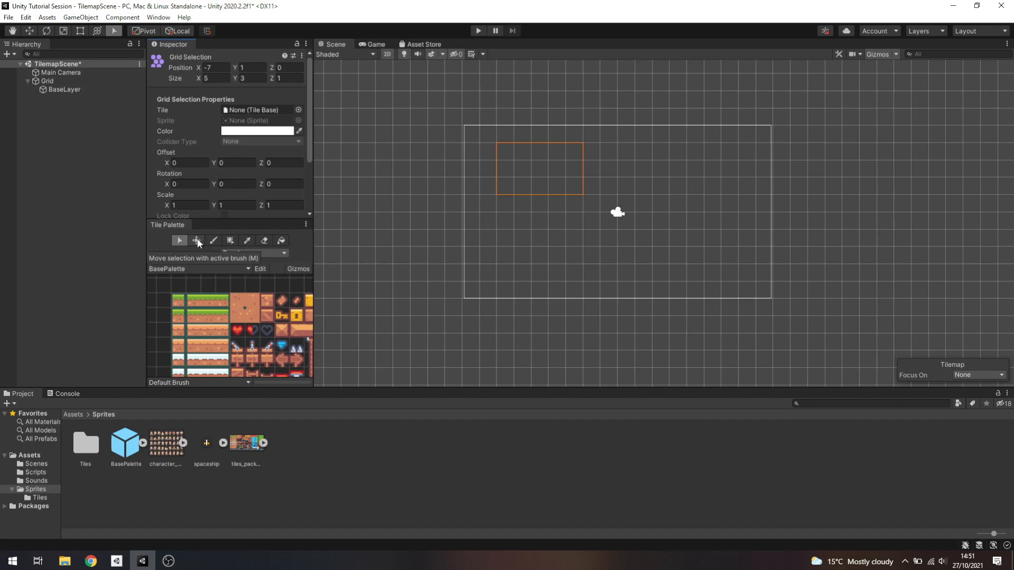
left_click_drag(532, 158, 542, 183)
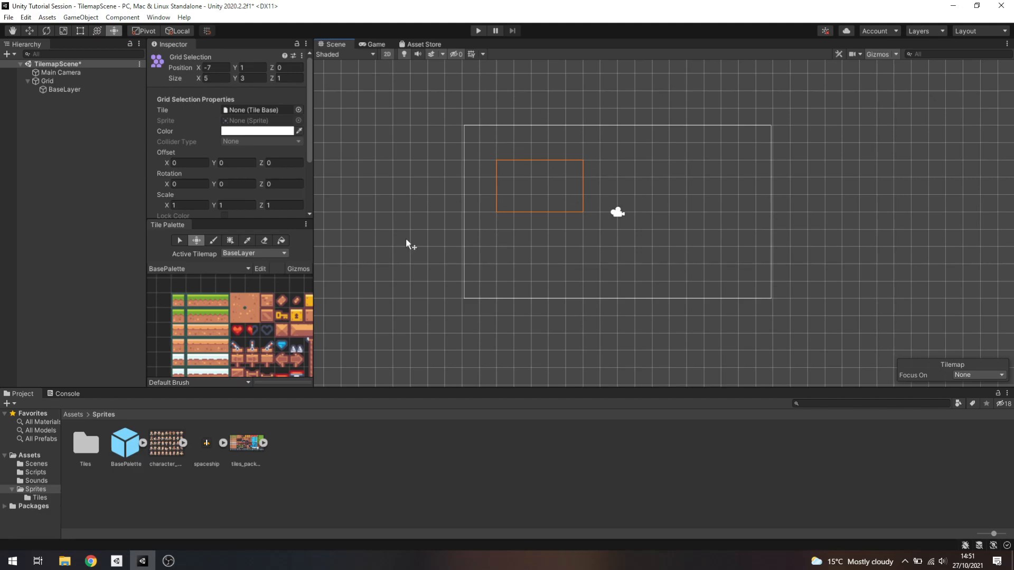
Paint single grass-topped blocks freehand across the camera area of BaseLayer using the standalone grass tile
left_click(214, 241)
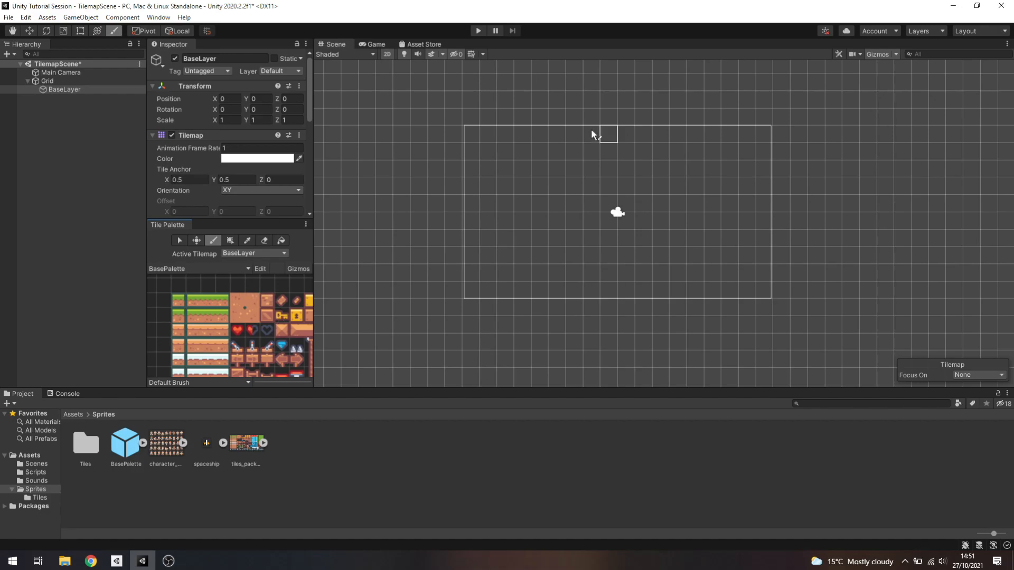
left_click(213, 241)
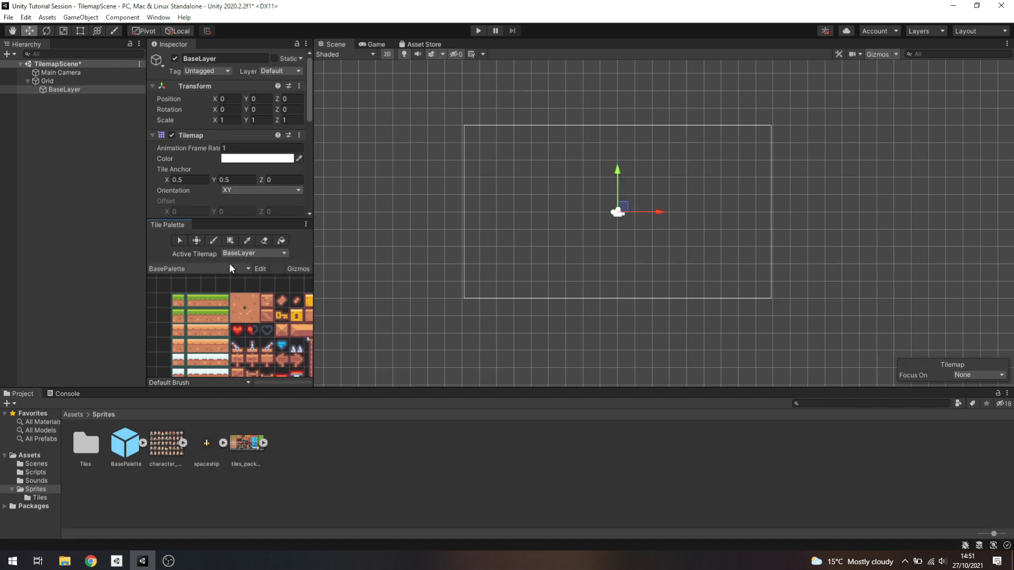
left_click(214, 241)
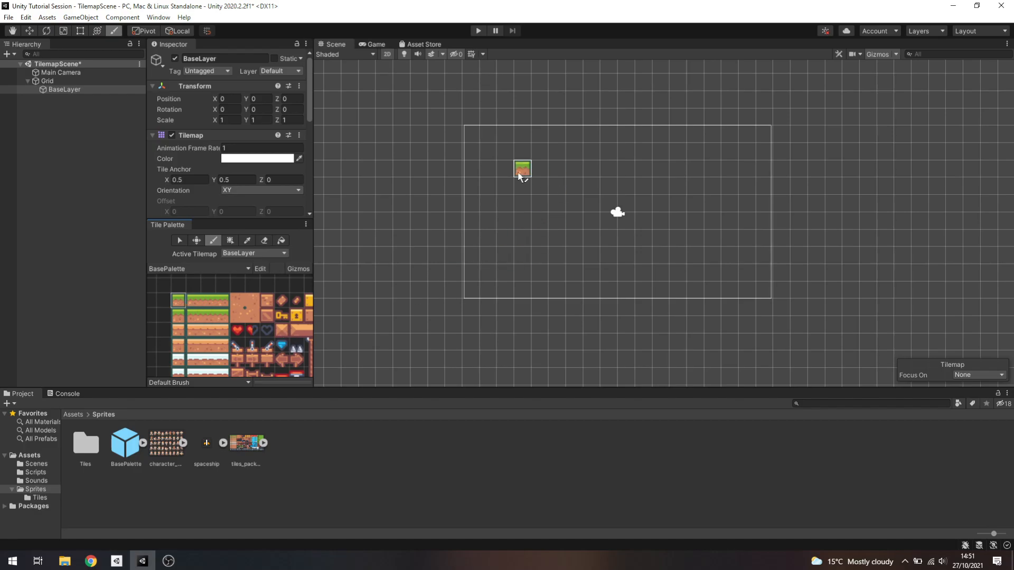
mouse_move(504, 152)
left_mouse_down()
mouse_move(510, 171)
mouse_move(587, 154)
mouse_move(662, 238)
mouse_move(558, 253)
mouse_move(611, 294)
mouse_move(662, 179)
mouse_move(740, 169)
mouse_move(609, 235)
mouse_move(576, 168)
mouse_move(582, 158)
mouse_move(539, 135)
left_mouse_up()
Paint plain dirt tiles over some of the grass blocks around the middle of BaseLayer
left_click(242, 314)
left_click(573, 152)
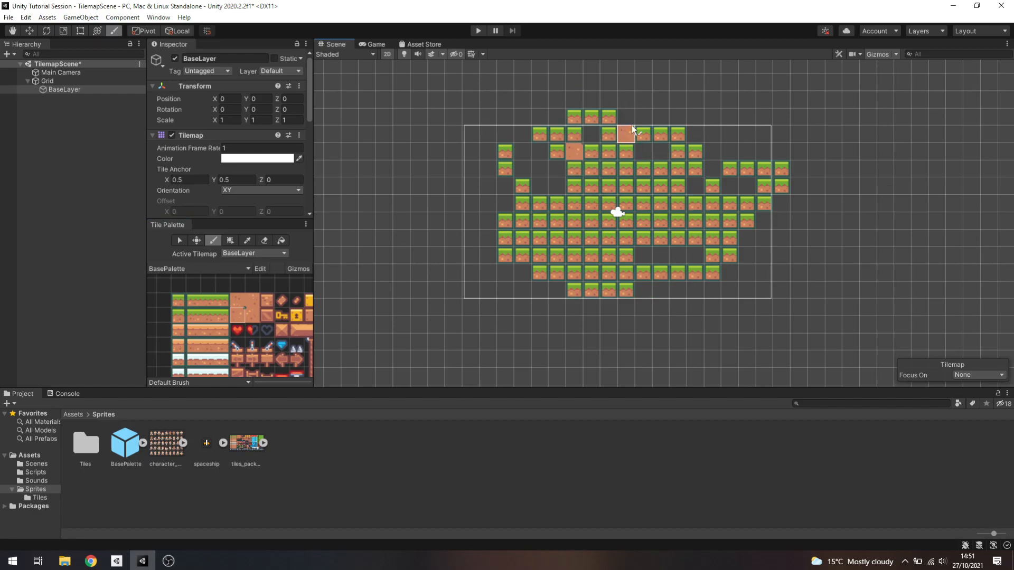
left_click_drag(607, 241, 679, 204)
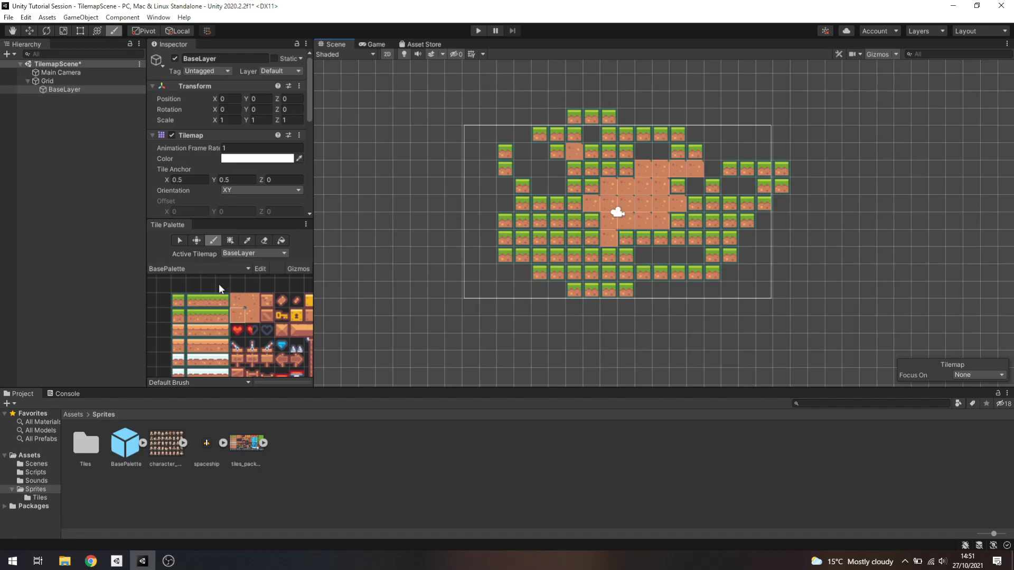
Pick the 3 by 3 snow-topped dirt block from BasePalette and stamp four copies at different spots on BaseLayer
scroll(280, 347, "down", 1)
middle_click_drag(280, 348, 273, 312)
key("i")
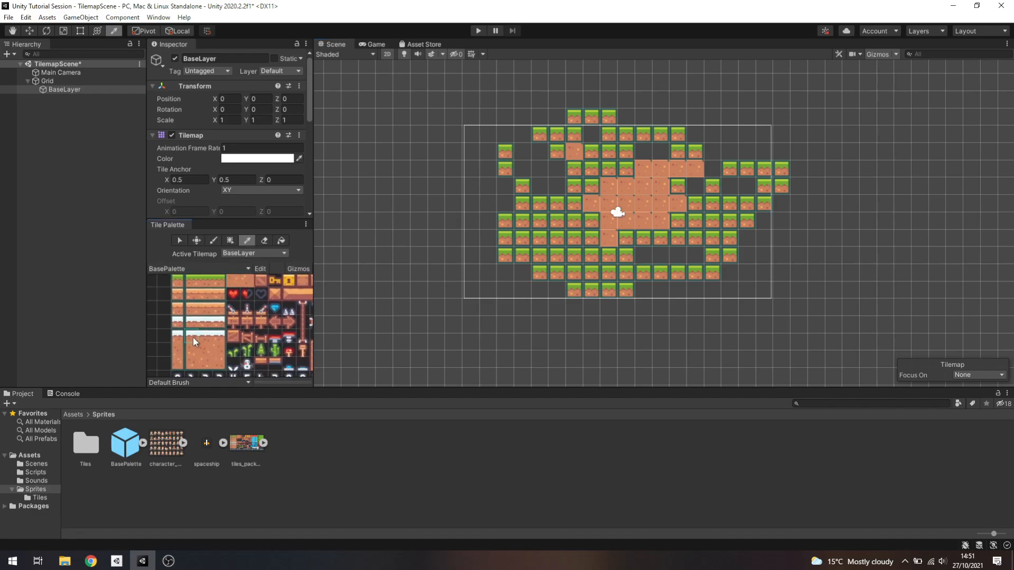
left_click(217, 364)
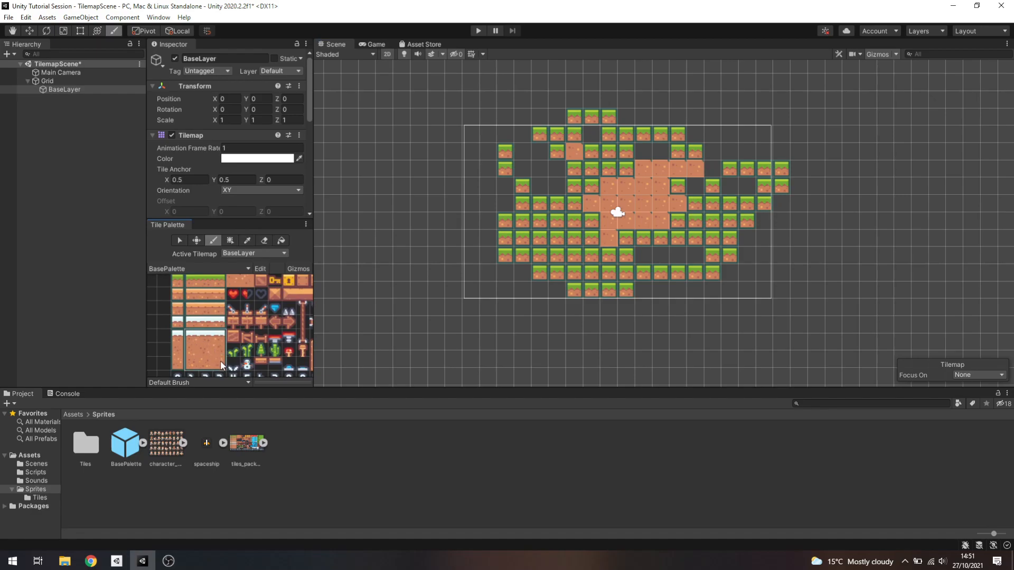
key("i")
left_click(218, 369)
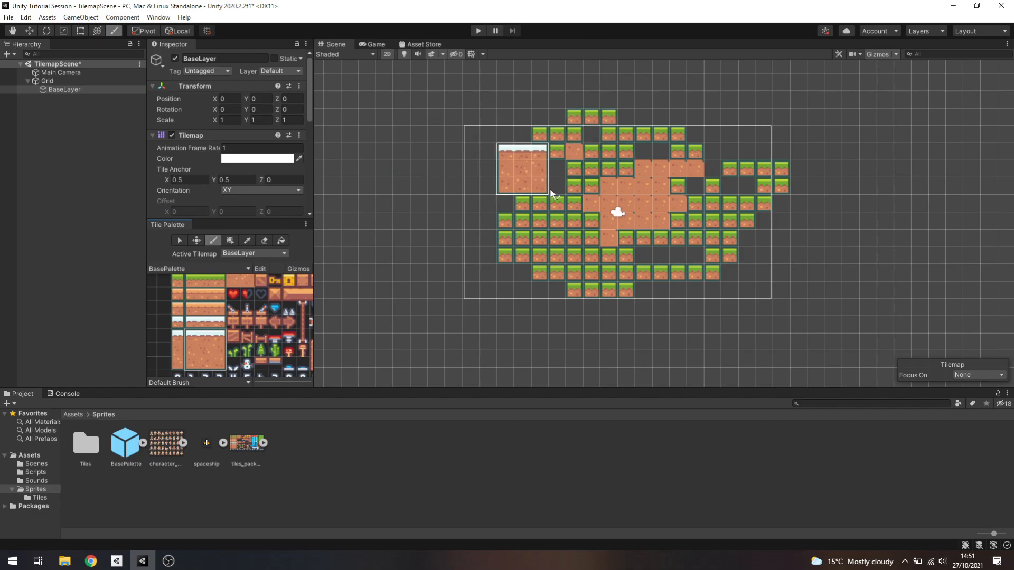
left_click(617, 205)
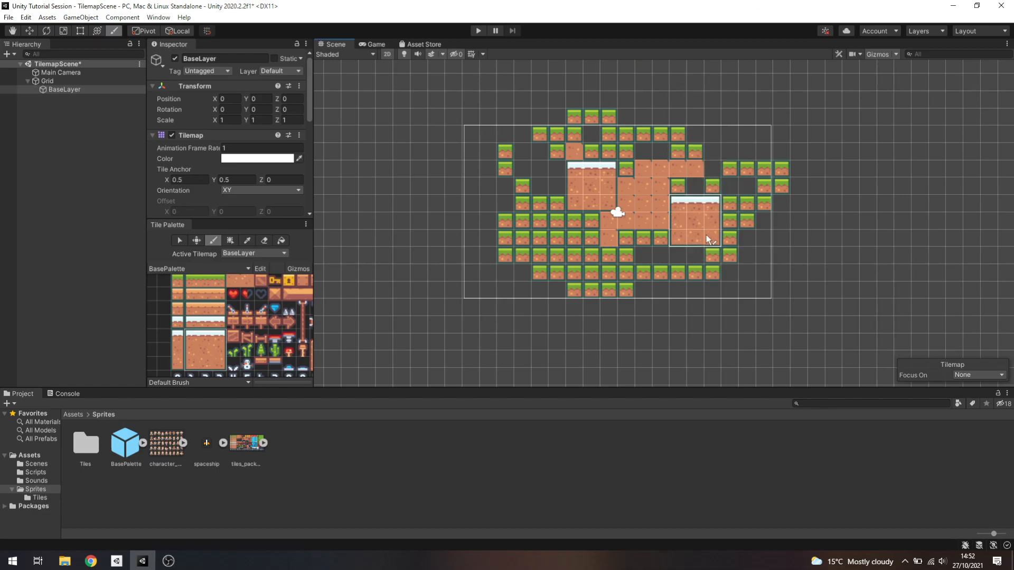
left_click(706, 223)
left_click(620, 274)
left_click(499, 240)
Paint snowman tiles in the centre of the leftmost snow-topped block and in the empty cell directly above that block
left_click(246, 365)
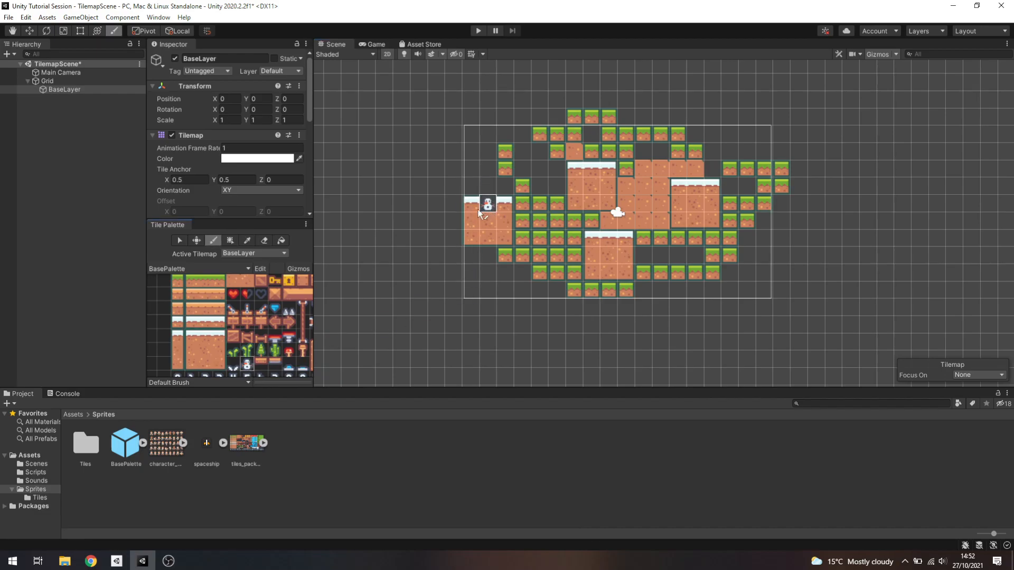
left_click(489, 224)
scroll(480, 239, "up", 10)
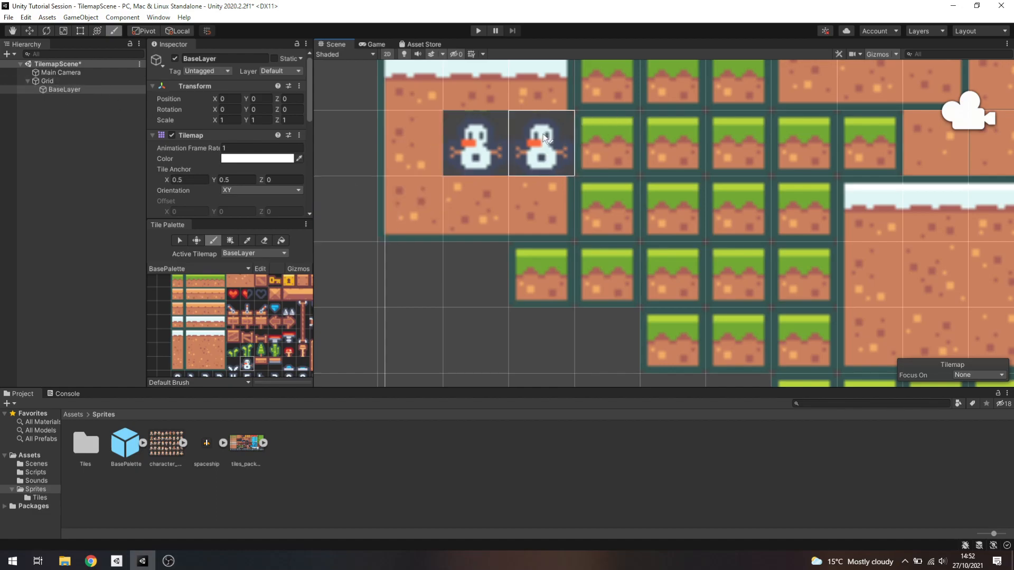
middle_click_drag(465, 87, 496, 221)
left_click(507, 161)
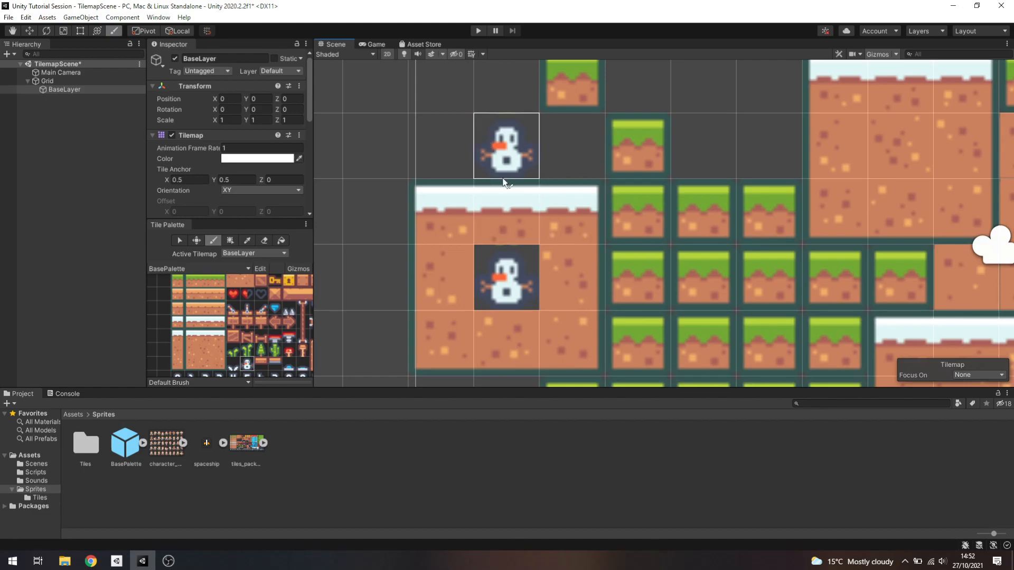
Replace the snowman inside the leftmost snow-topped block with the plain dirt centre tile
left_click(205, 351)
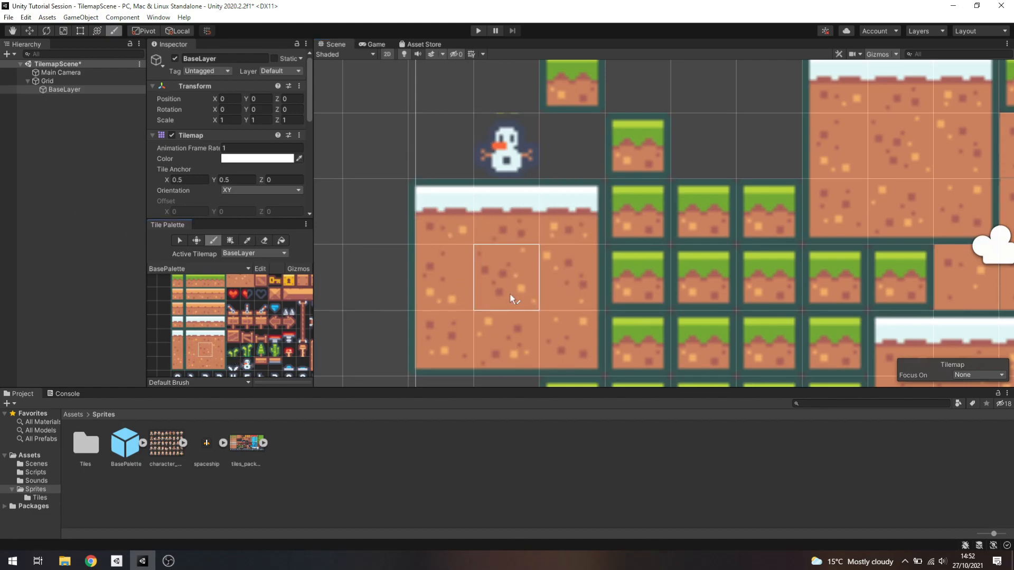
left_click(515, 158)
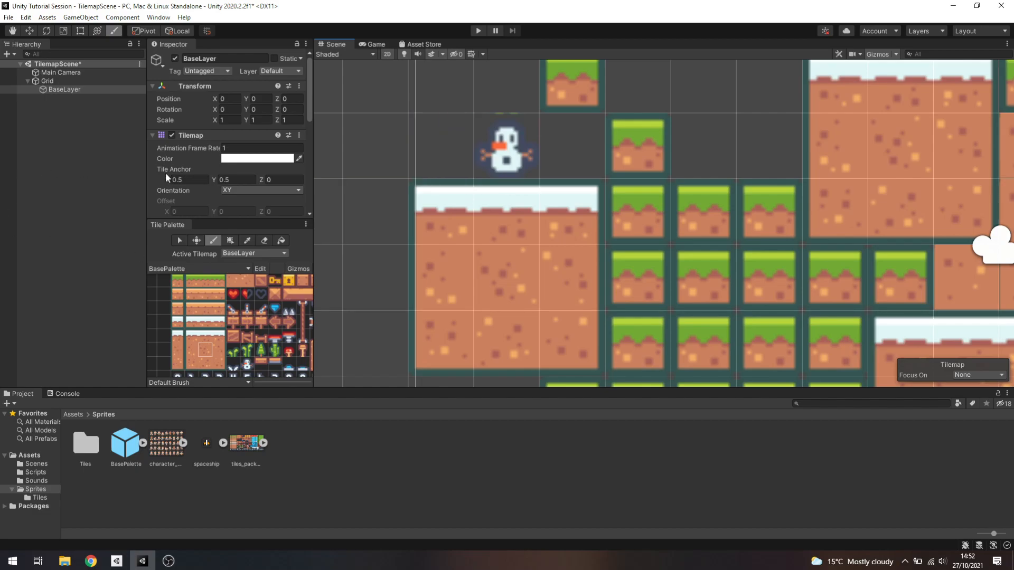
scroll(186, 195, "down", 5)
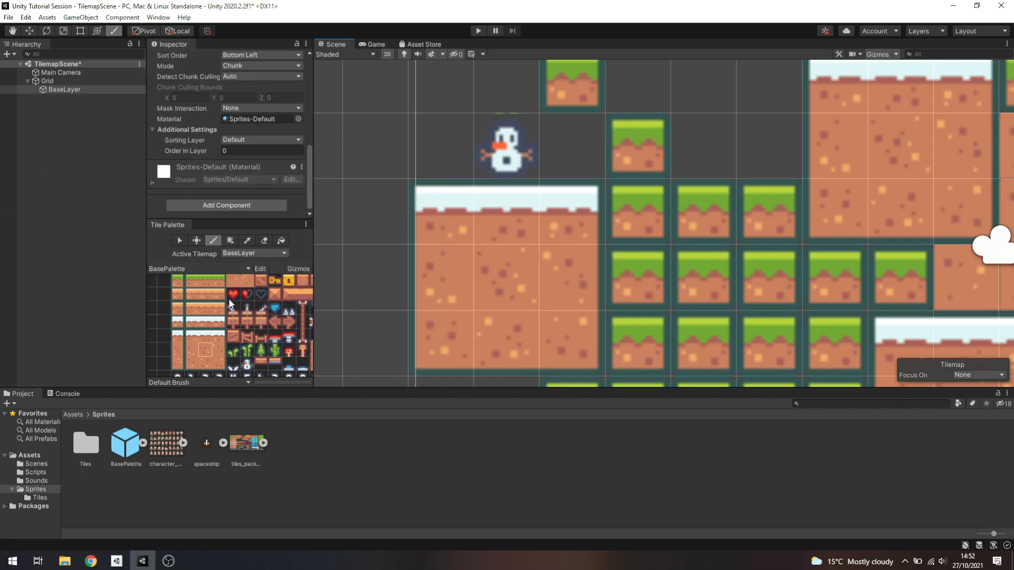
Box fill a rectangle of plain dirt tiles, about 14 by 12 cells, in the empty area right of the existing layout
left_click(230, 241)
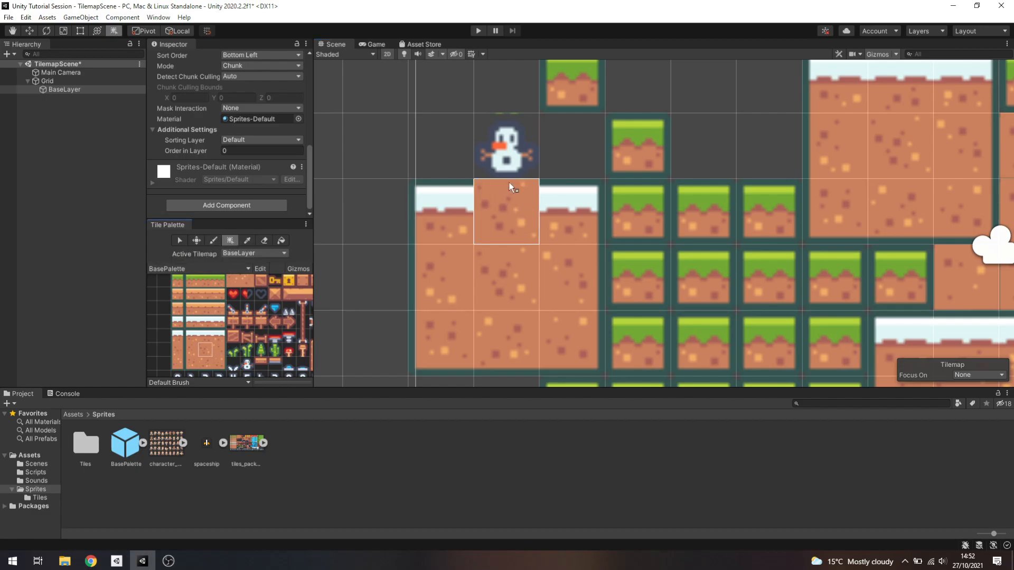
scroll(541, 186, "down", 10)
scroll(579, 194, "down", 3)
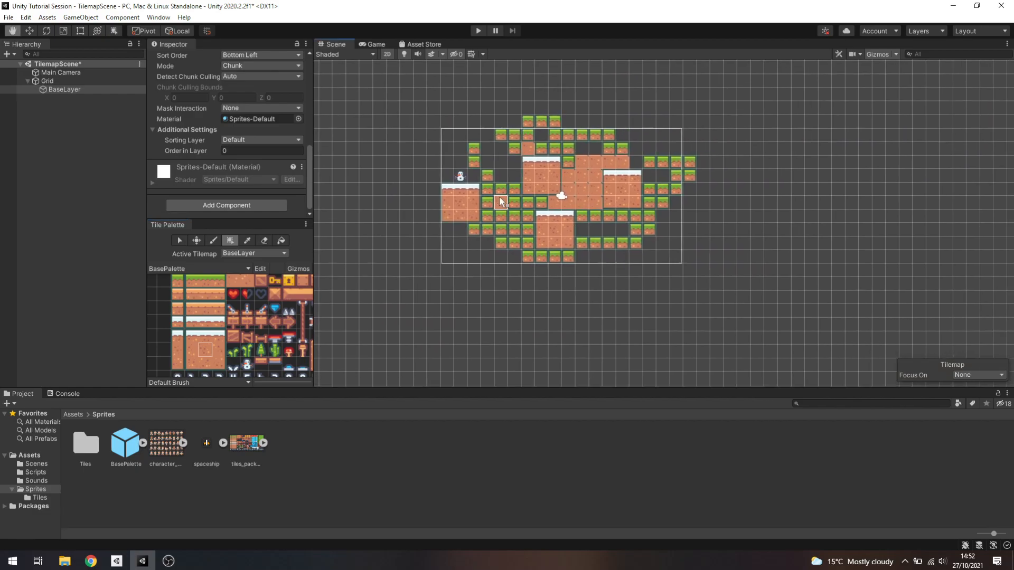
left_click_drag(734, 183, 715, 163)
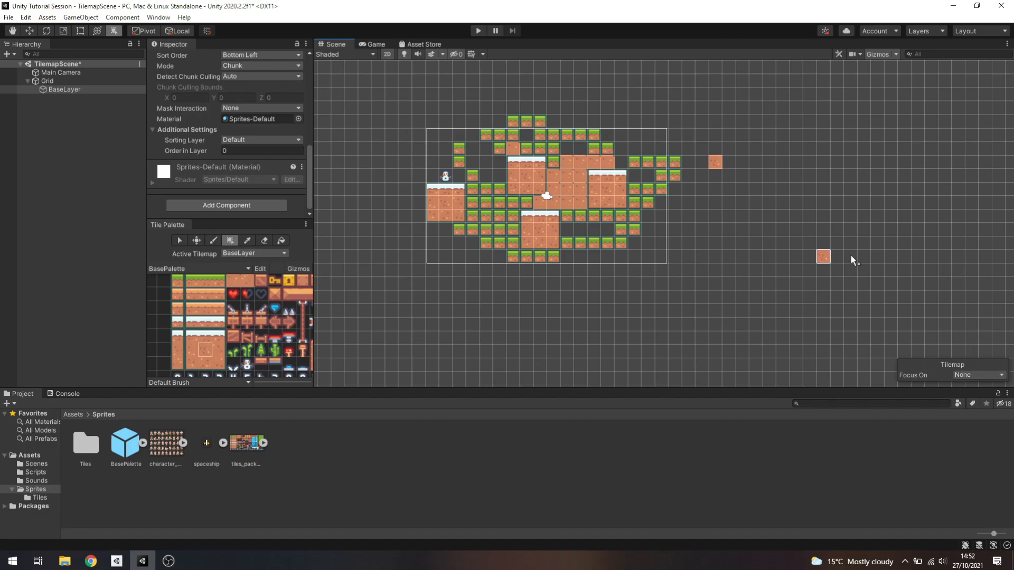
mouse_move(686, 99)
left_mouse_down()
mouse_move(734, 122)
mouse_move(921, 276)
mouse_move(865, 253)
left_mouse_up()
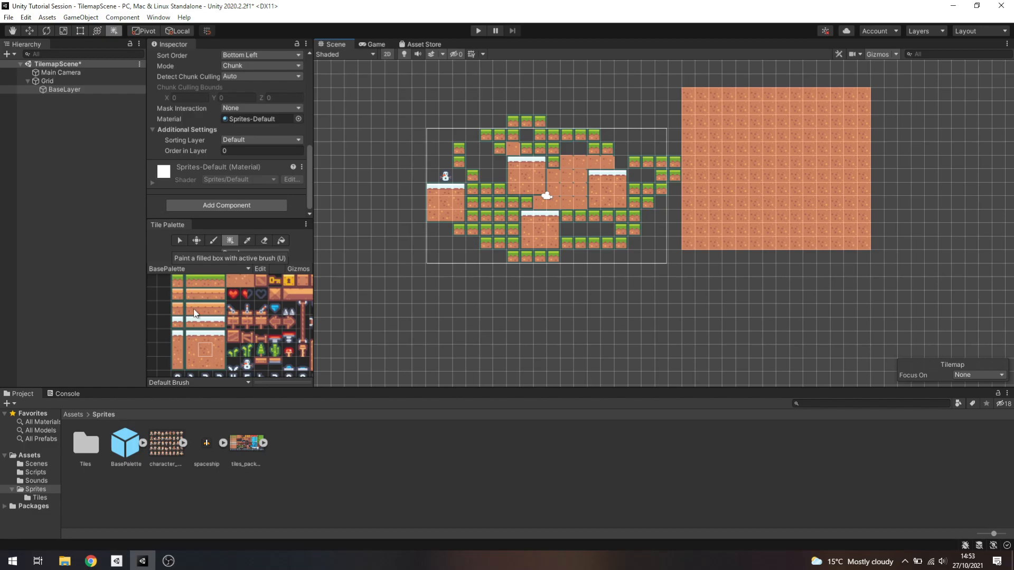
Pick the 3 by 3 snow-topped dirt block from BasePalette and box fill the dirt rectangle's area with seven by four copies
key("i")
left_click_drag(187, 335, 225, 364)
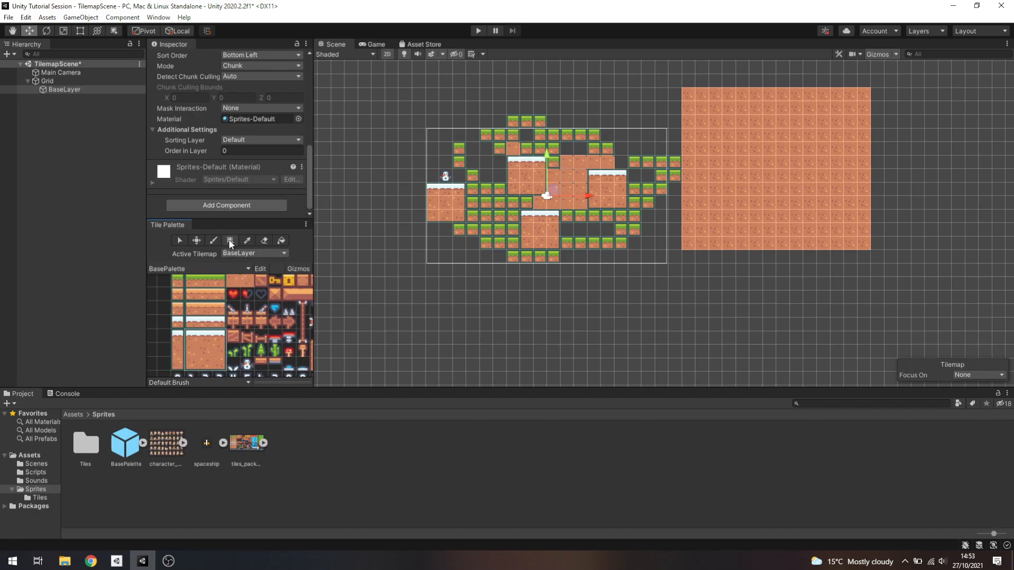
mouse_move(593, 276)
left_mouse_down()
mouse_move(772, 321)
mouse_move(780, 361)
mouse_move(593, 276)
left_mouse_up()
scroll(727, 319, "down", 6)
middle_click_drag(676, 316, 401, 328)
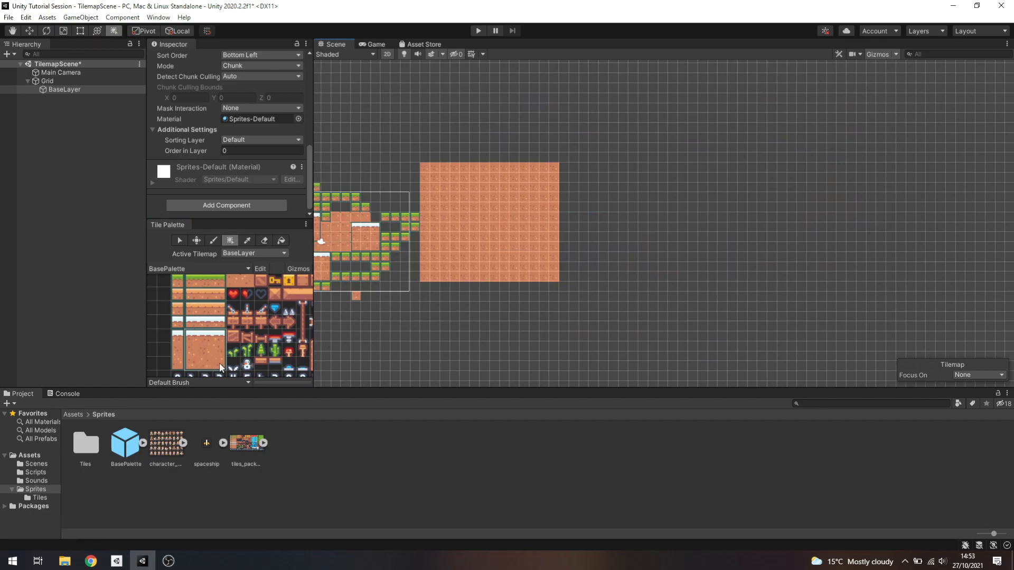
left_click_drag(426, 168, 624, 281)
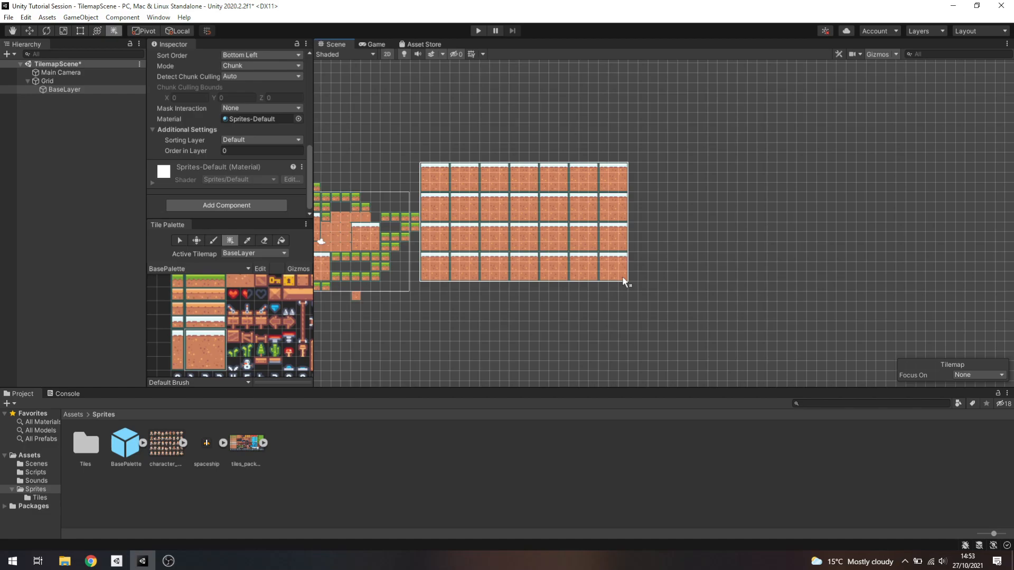
left_click_drag(624, 282, 625, 281)
scroll(672, 245, "up", 5)
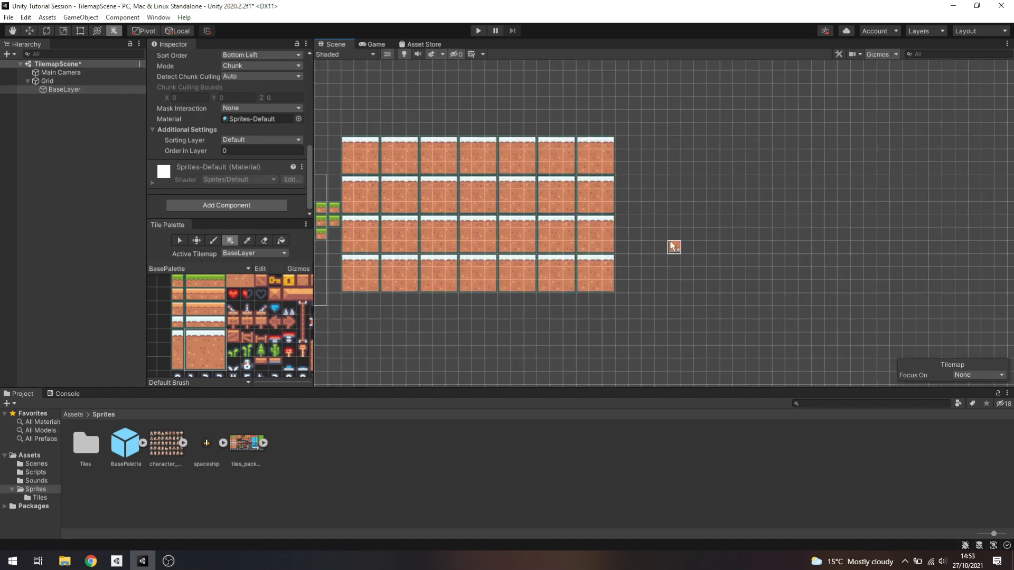
middle_click_drag(555, 264, 602, 265)
scroll(607, 261, "down", 5)
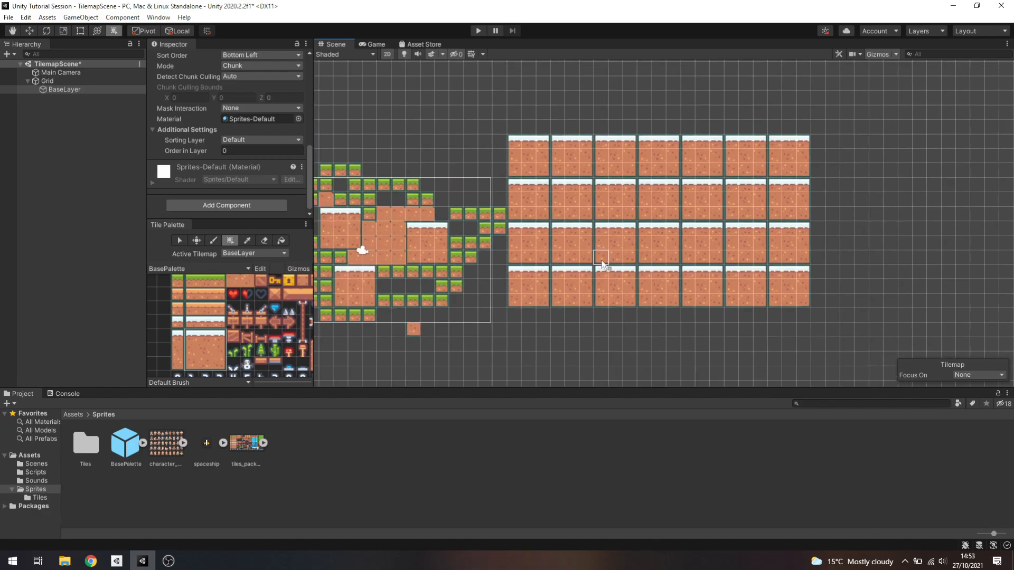
scroll(714, 220, "up", 2)
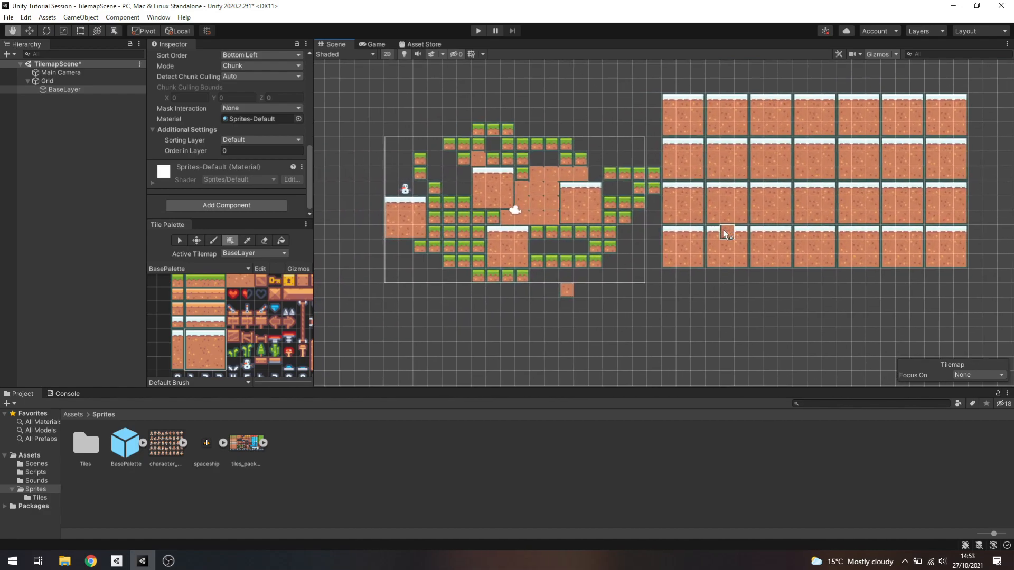
Sample a grass tile from BaseLayer with the picker and paint a loose line of grass tiles above the original layout
left_click(248, 240)
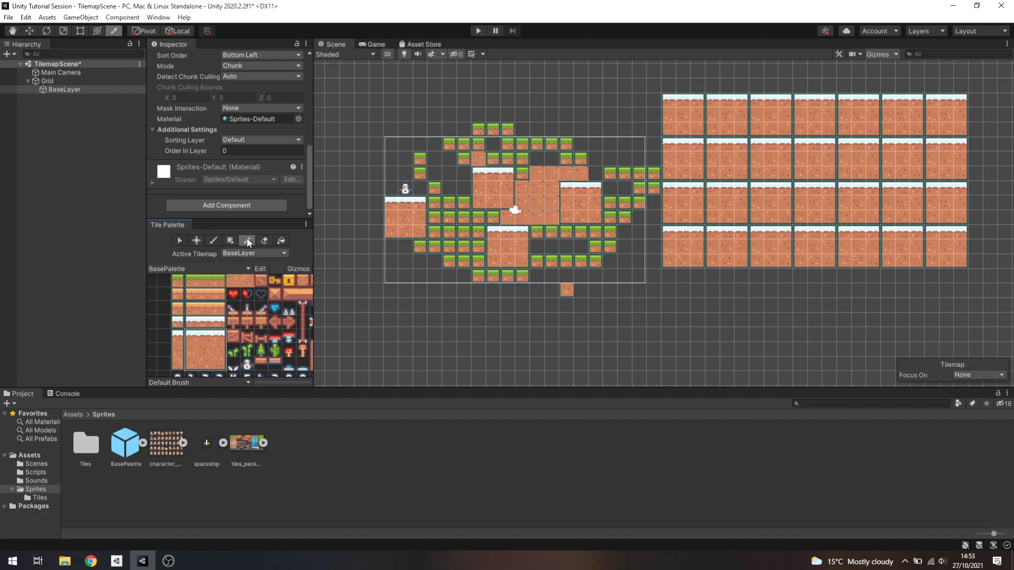
left_click(493, 190)
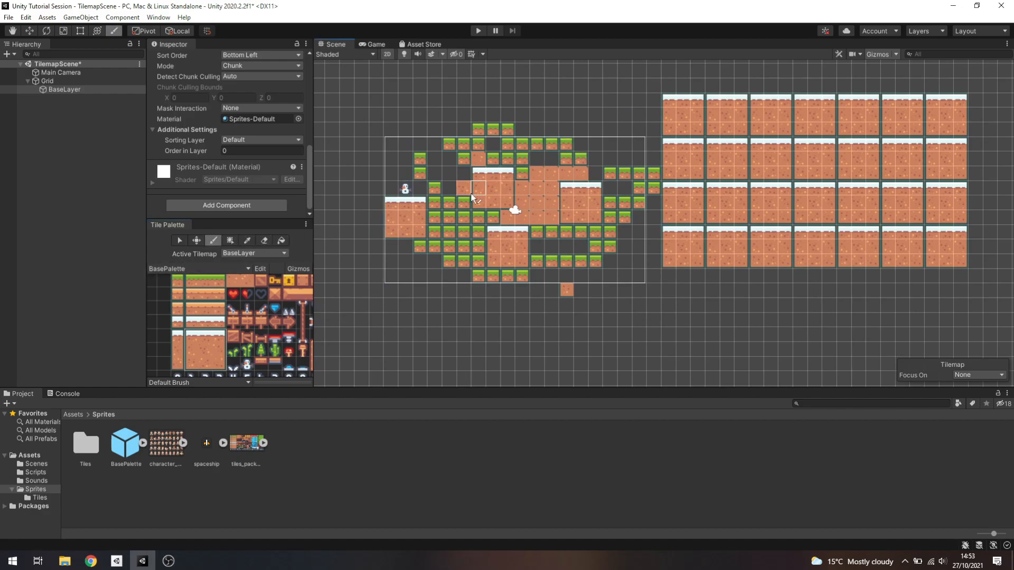
left_click(248, 240)
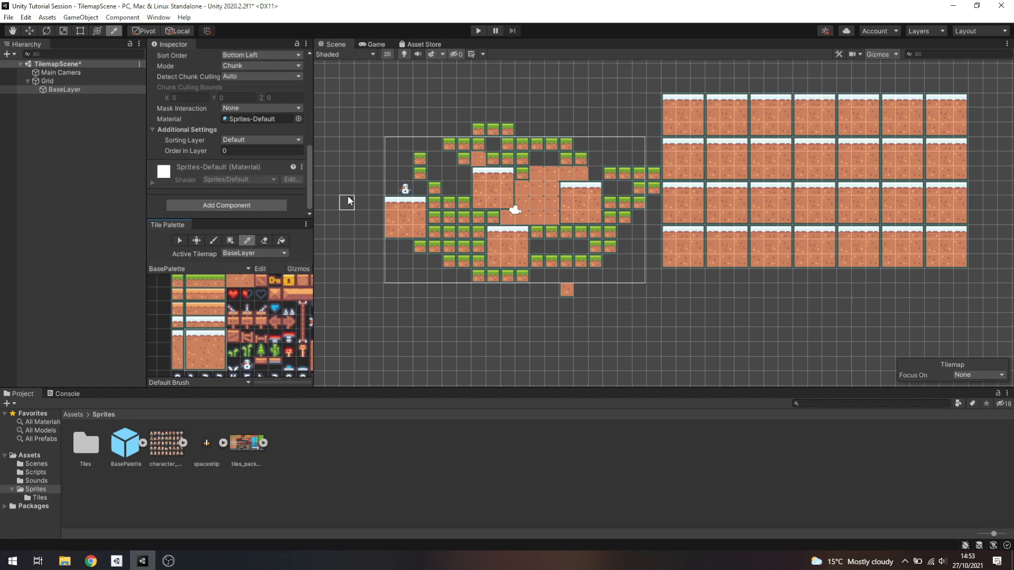
left_click(491, 131)
middle_click_drag(198, 304, 203, 348)
mouse_move(420, 85)
left_mouse_down()
mouse_move(595, 85)
mouse_move(618, 100)
left_mouse_up()
Erase freehand strokes of tiles across the snow-topped fill and the middle of the original layout
left_click(265, 241)
mouse_move(709, 101)
left_mouse_down()
mouse_move(771, 206)
mouse_move(718, 78)
mouse_move(816, 110)
mouse_move(435, 204)
left_mouse_up()
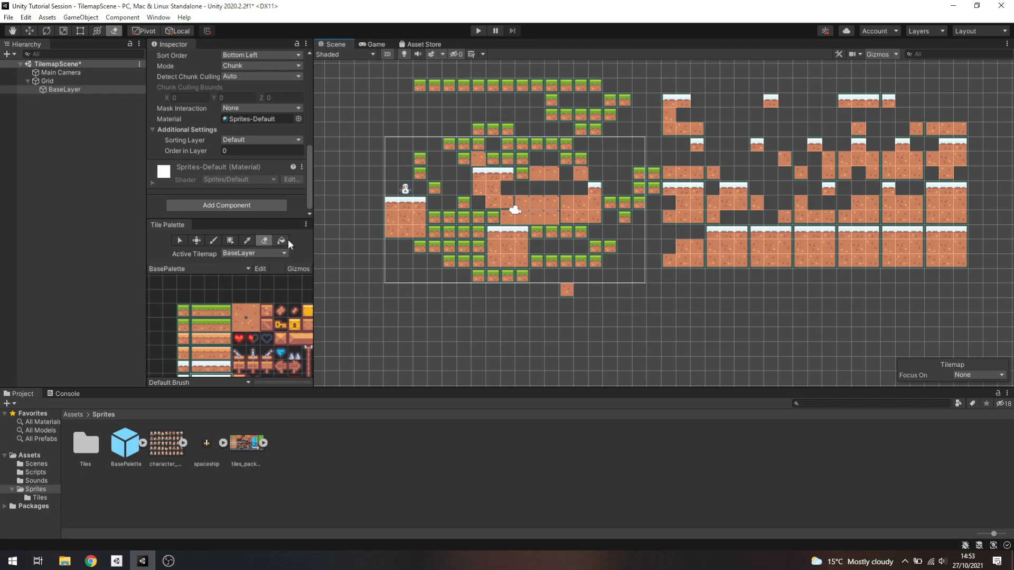
Paint a roughly rectangular outline of plain dirt tiles, about 11 by 8 cells, in the empty area below the layout
left_click(242, 306)
middle_click_drag(477, 283, 464, 204)
mouse_move(426, 243)
left_mouse_down()
mouse_move(422, 306)
mouse_move(470, 334)
mouse_move(549, 344)
left_mouse_up()
mouse_move(437, 254)
left_mouse_down()
mouse_move(494, 236)
mouse_move(568, 244)
mouse_move(562, 325)
left_mouse_up()
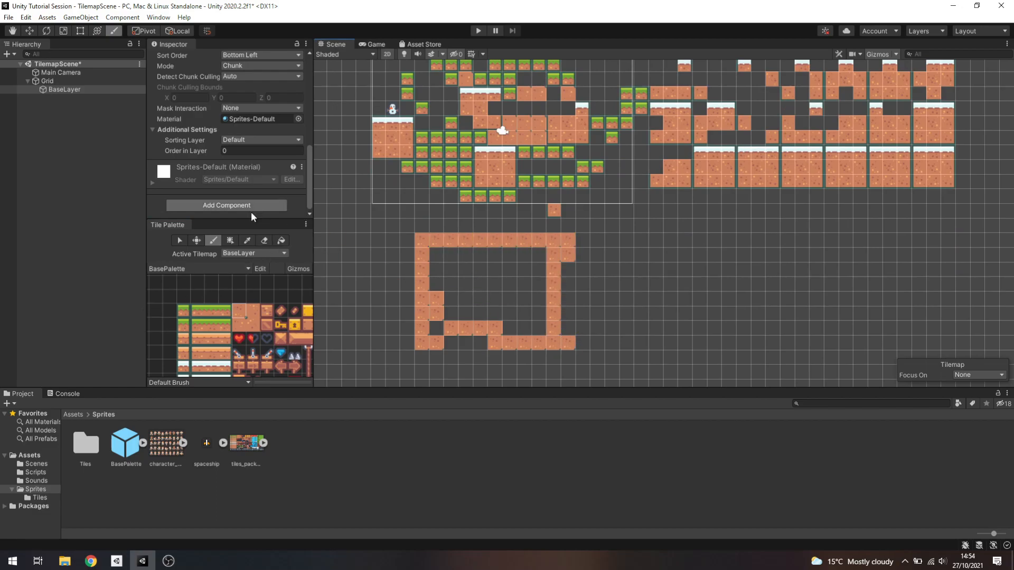
Flood fill the inside of the dirt outline with the grass-topped middle tile from the palette's second row
left_click(281, 240)
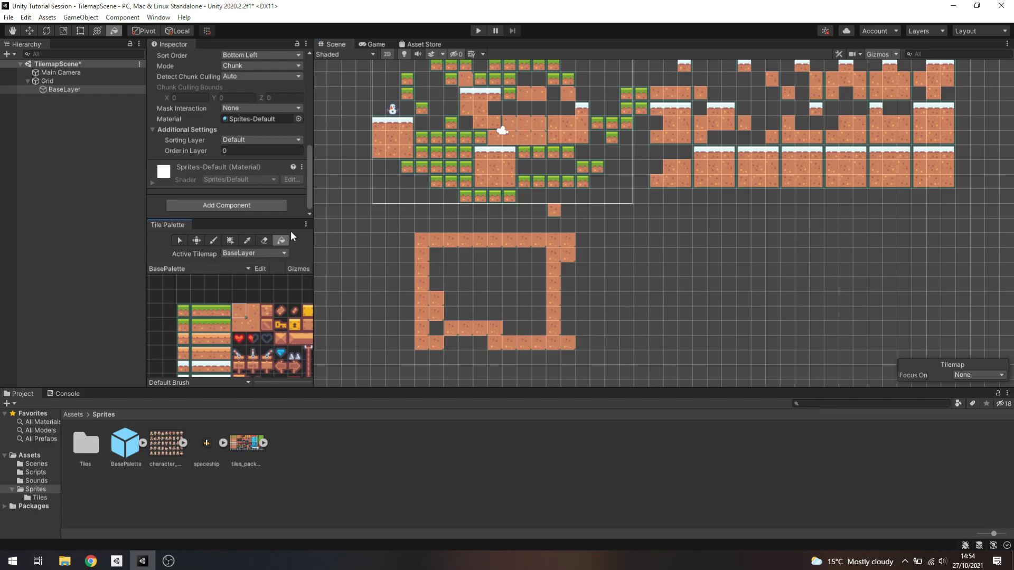
left_click(210, 324)
left_click(437, 283)
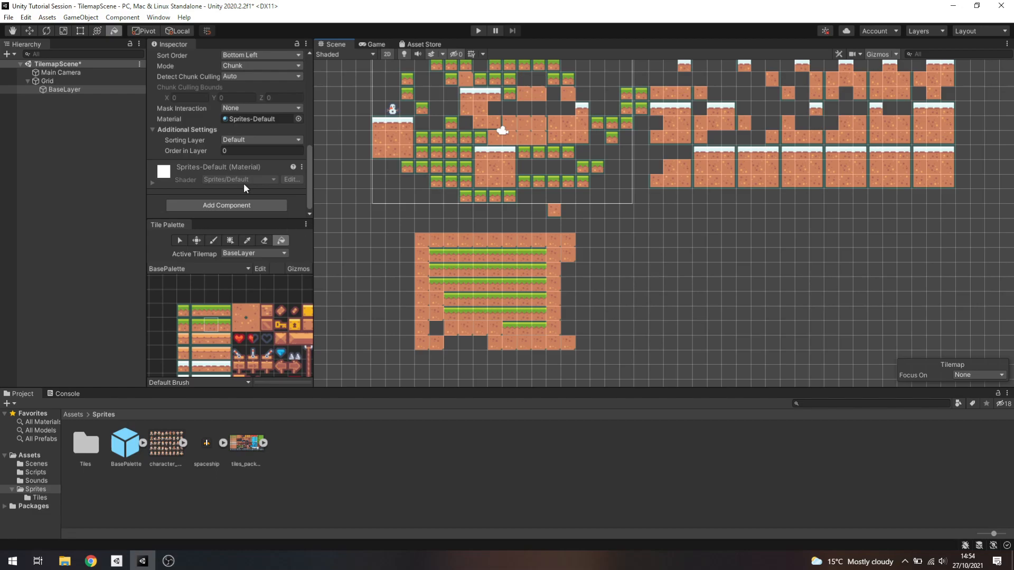
Select the lower-left area of the original layout on BaseLayer and try to move it to another spot
left_click(179, 238)
left_click(396, 160)
left_click(196, 240)
left_click(179, 240)
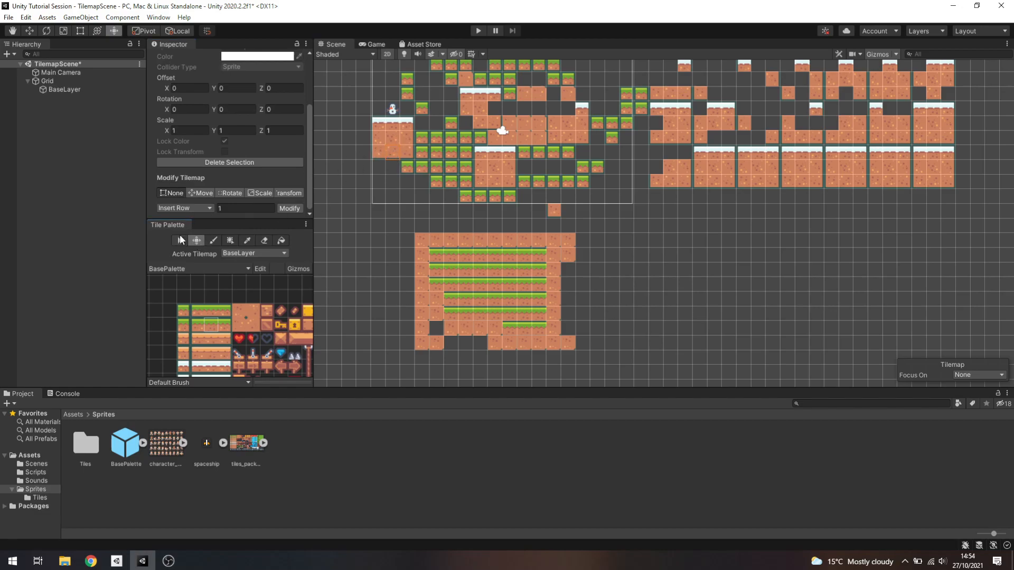
left_click_drag(373, 118, 531, 196)
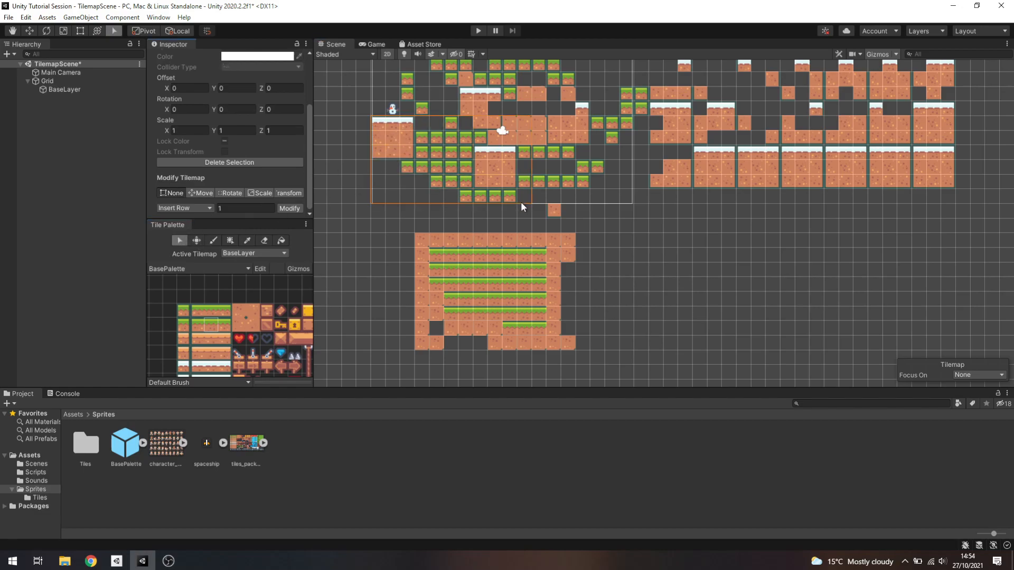
left_click(196, 240)
left_click_drag(460, 189, 495, 154)
left_click(649, 255)
middle_click_drag(649, 257, 658, 310)
Try to move the upper tiles, and select a 23 by 7 cell region starting at the topmost grass row
middle_click_drag(632, 196, 602, 279)
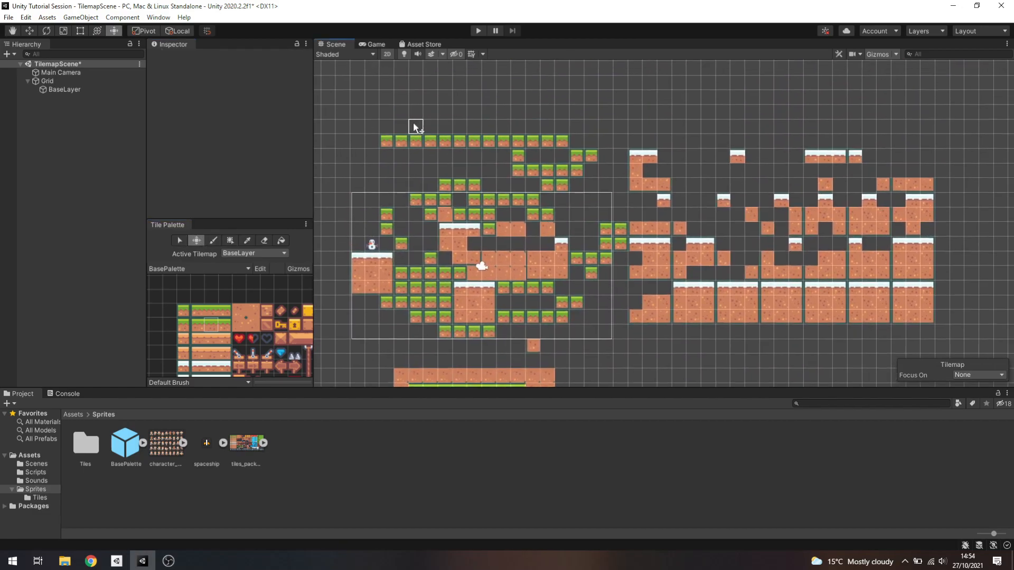
left_click_drag(384, 141, 773, 239)
left_click(200, 238)
left_click(180, 240)
left_click(382, 142)
left_click_drag(385, 138, 711, 233)
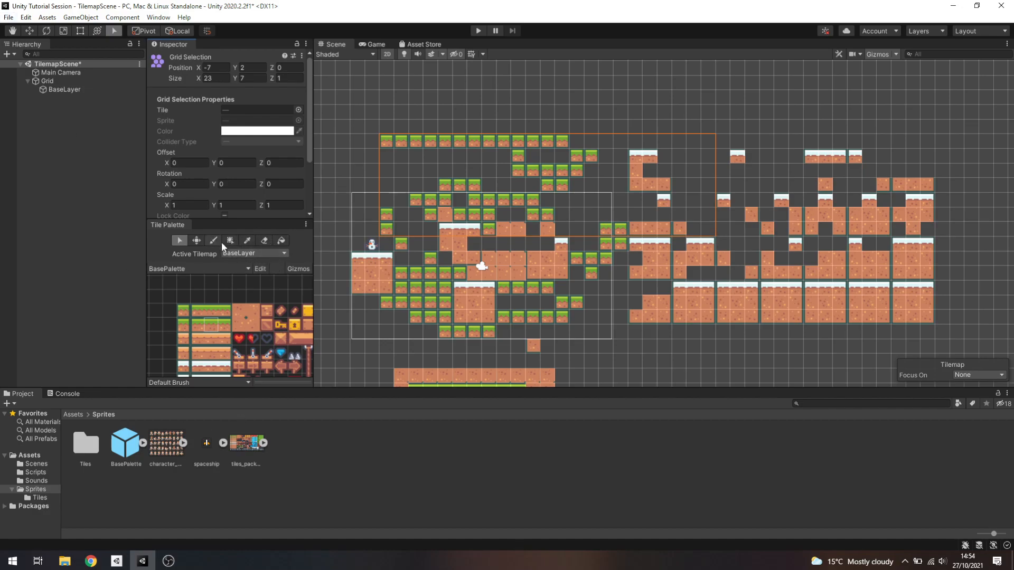
Erase the topmost grass row and more strokes of tiles across the upper grass and snow-topped blocks
left_click(265, 241)
left_click_drag(394, 143, 604, 140)
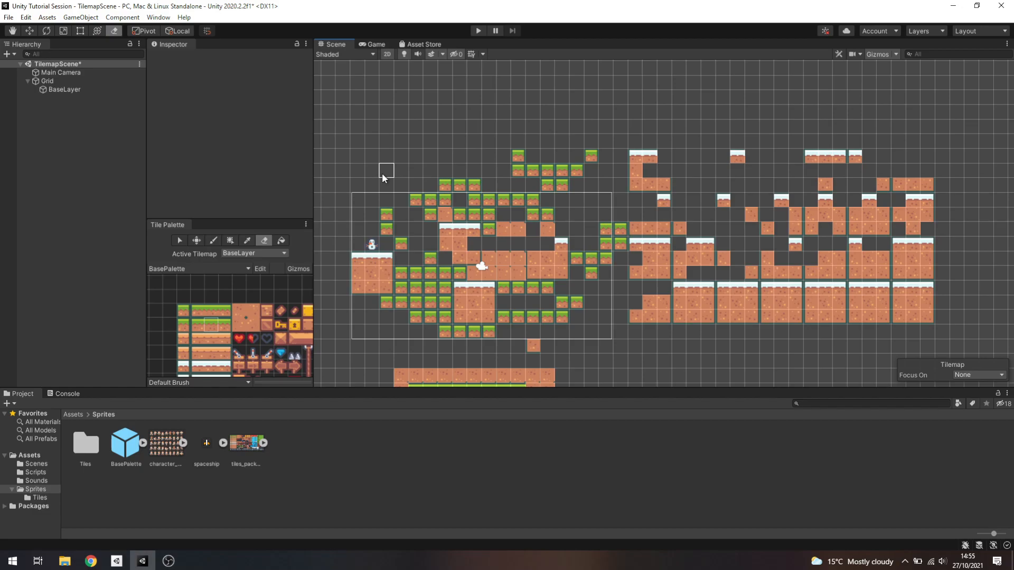
mouse_move(466, 182)
left_mouse_down()
mouse_move(860, 165)
mouse_move(855, 215)
mouse_move(771, 233)
left_mouse_up()
Try to move the remaining snow-topped tiles right of the layout, and select the whole area they cover
middle_click_drag(605, 143, 622, 88)
left_click(196, 240)
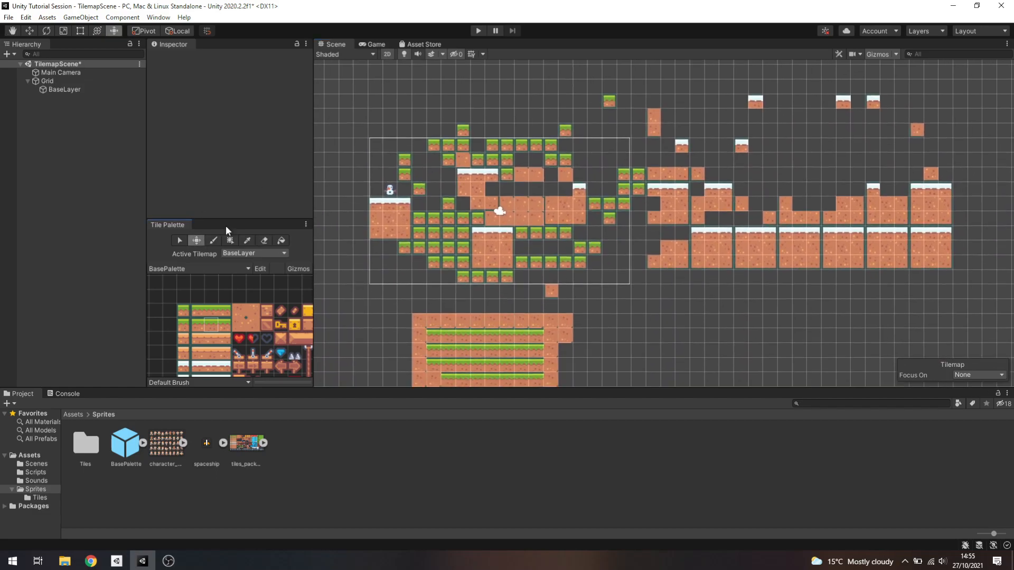
left_click_drag(651, 118, 948, 260)
left_click(180, 241)
left_click_drag(636, 98, 950, 268)
Try to clear the snow-topped tiles right of the layout by box filling over them with an empty cell
left_click(264, 240)
key("b")
left_click(231, 241)
left_click_drag(643, 105, 935, 266)
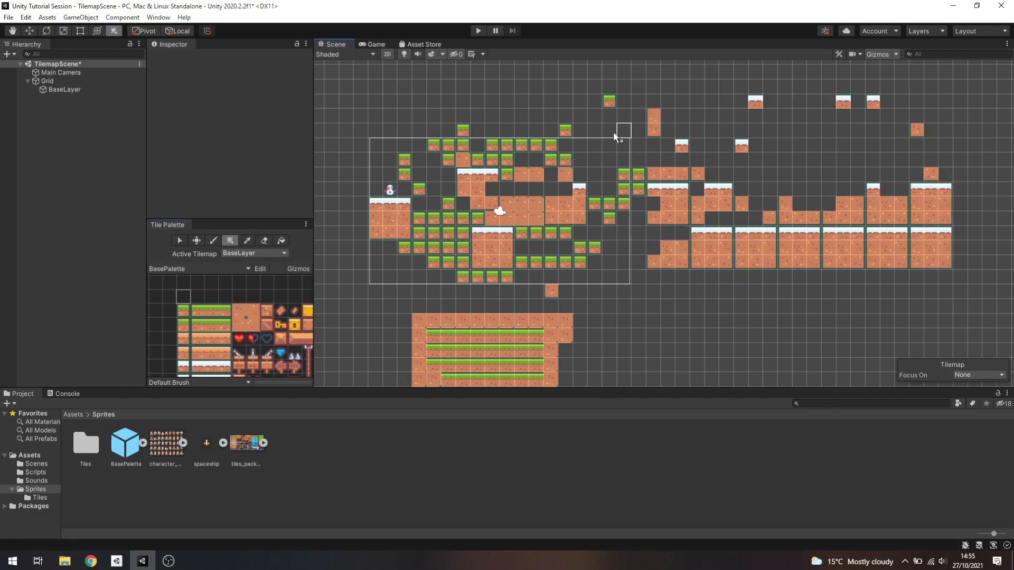
left_click_drag(653, 103, 841, 239)
Erase all remaining snow-topped and dirt tiles right of the main layout, including the stray grass tiles beside them
left_click(264, 240)
left_click(609, 100)
left_click(653, 116)
mouse_move(649, 118)
left_mouse_down()
mouse_move(640, 174)
mouse_move(683, 190)
mouse_move(656, 263)
left_mouse_up()
left_click(668, 261)
left_click(698, 217)
left_click(755, 102)
left_click(742, 146)
left_click(844, 102)
left_click(873, 102)
left_click(915, 135)
mouse_move(934, 179)
left_mouse_down()
mouse_move(946, 221)
mouse_move(776, 204)
mouse_move(739, 260)
mouse_move(803, 254)
mouse_move(737, 254)
mouse_move(934, 249)
left_mouse_up()
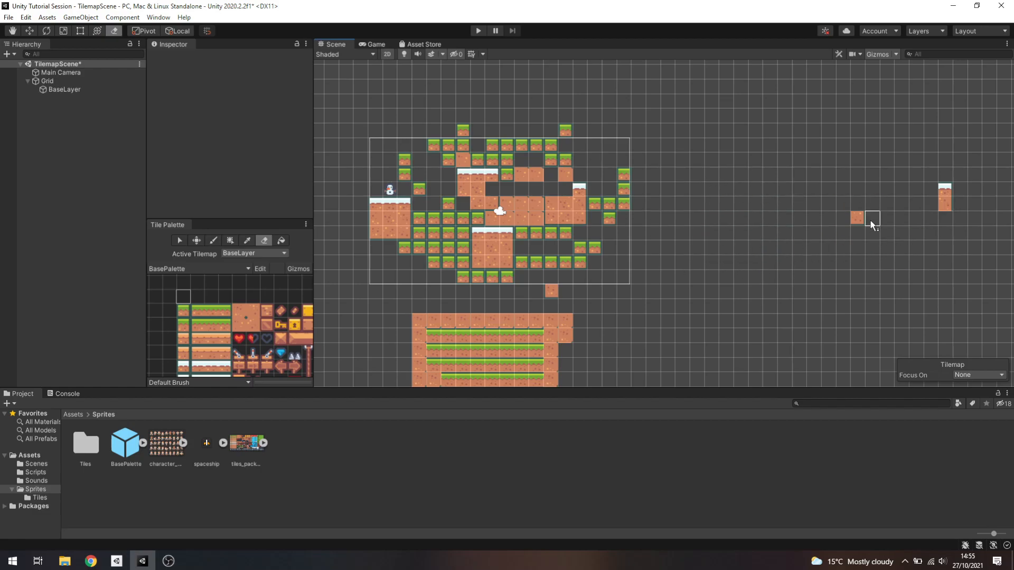
middle_click_drag(770, 233, 776, 192)
Erase the two stray grass tiles above the main layout and the single dirt tile just below it
scroll(782, 202, "down", 2)
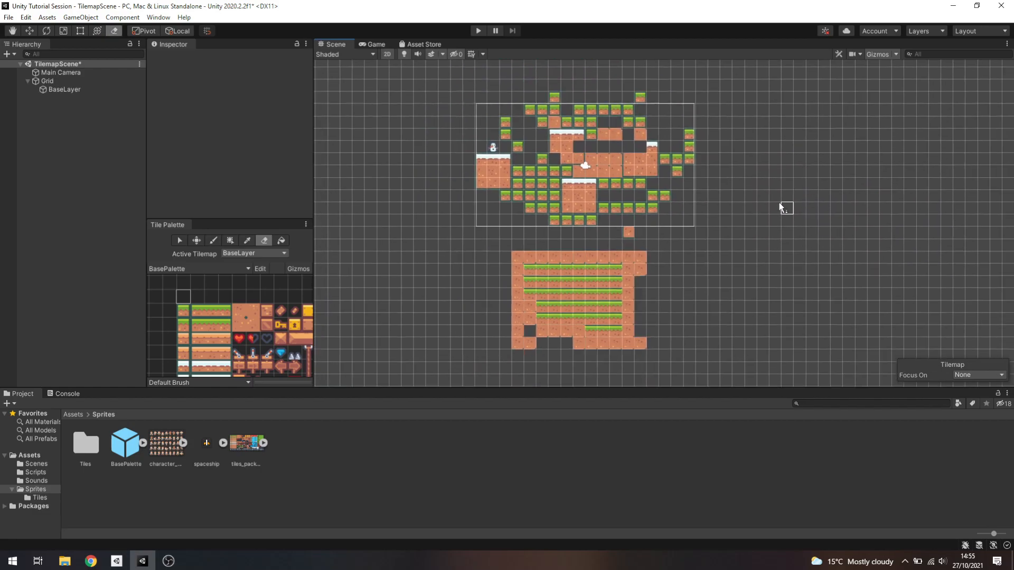
left_click(640, 97)
left_click(554, 98)
scroll(256, 311, "down", 2)
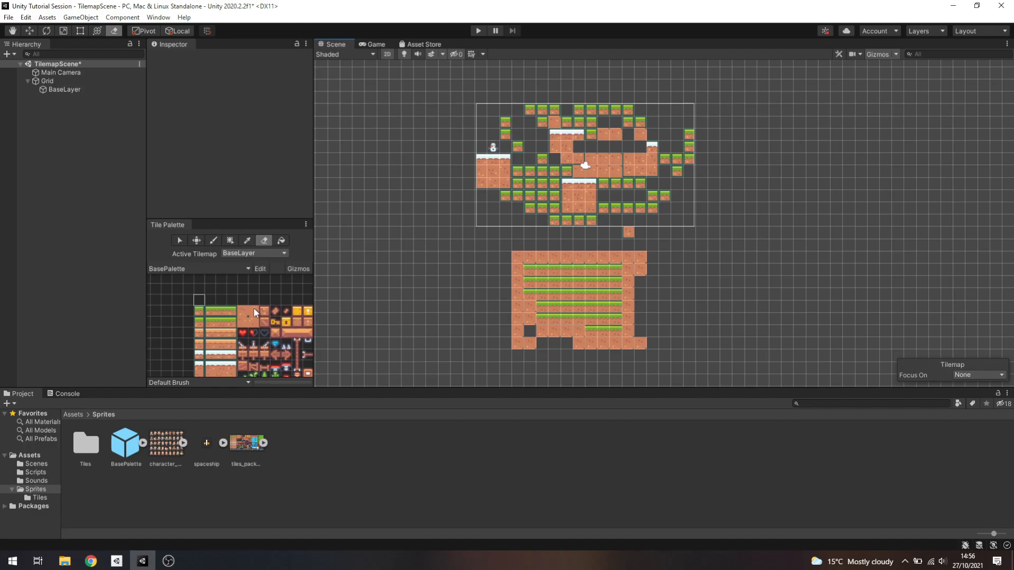
left_click(628, 232)
middle_click_drag(230, 303, 211, 283)
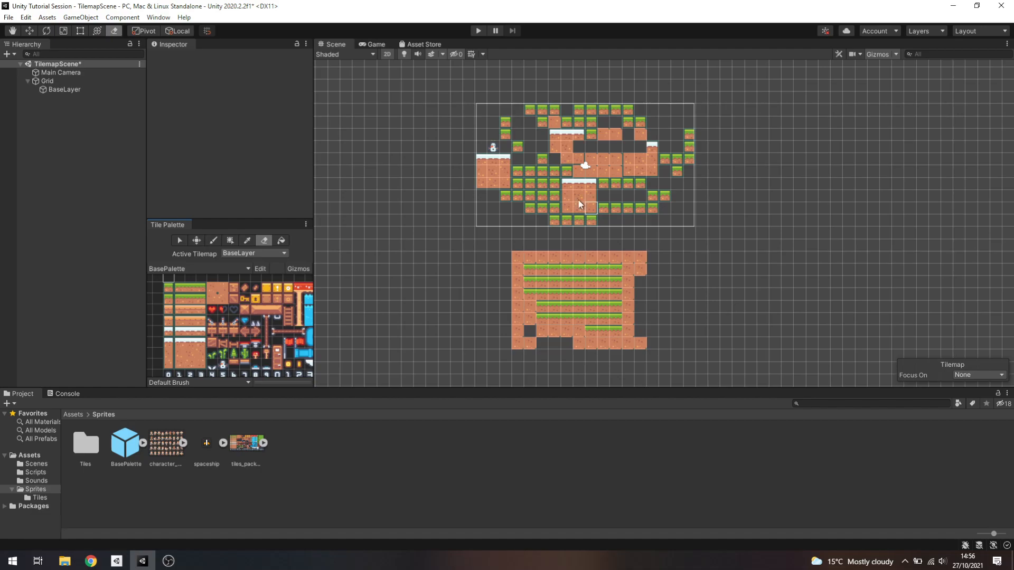
Add a Tilemap Collider 2D component to the BaseLayer object
left_click(83, 89)
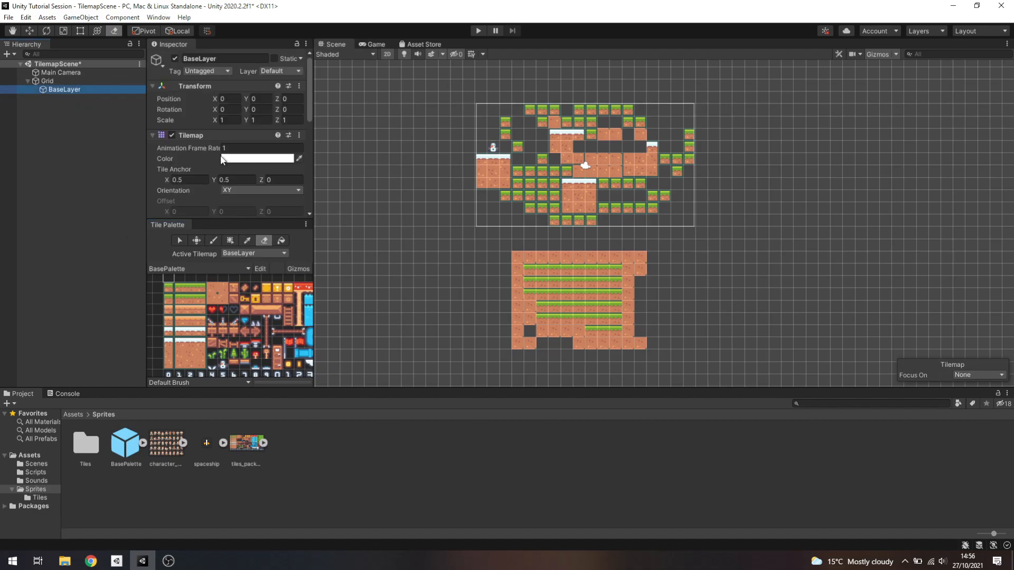
middle_click_drag(581, 141, 540, 212)
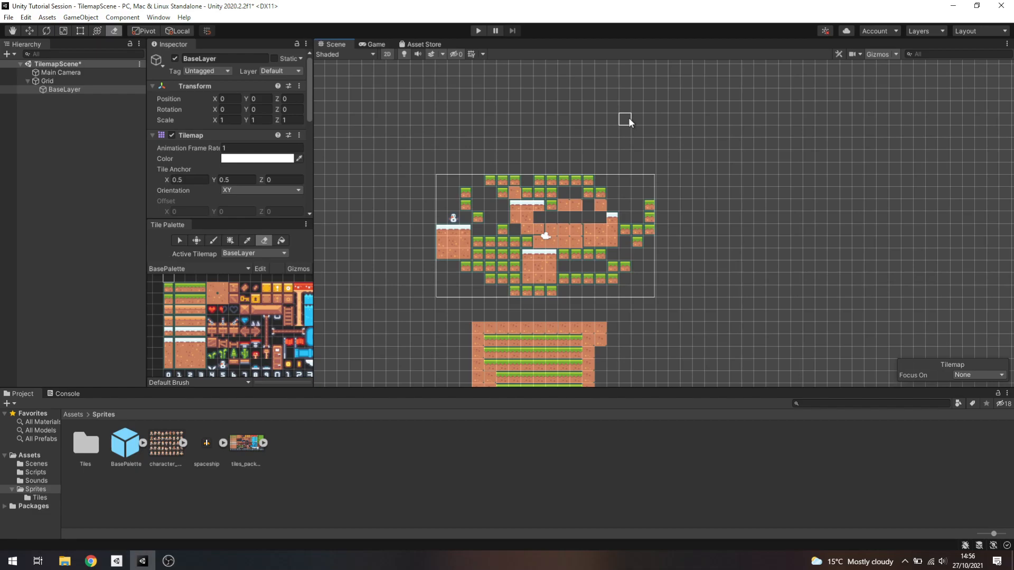
scroll(212, 181, "down", 5)
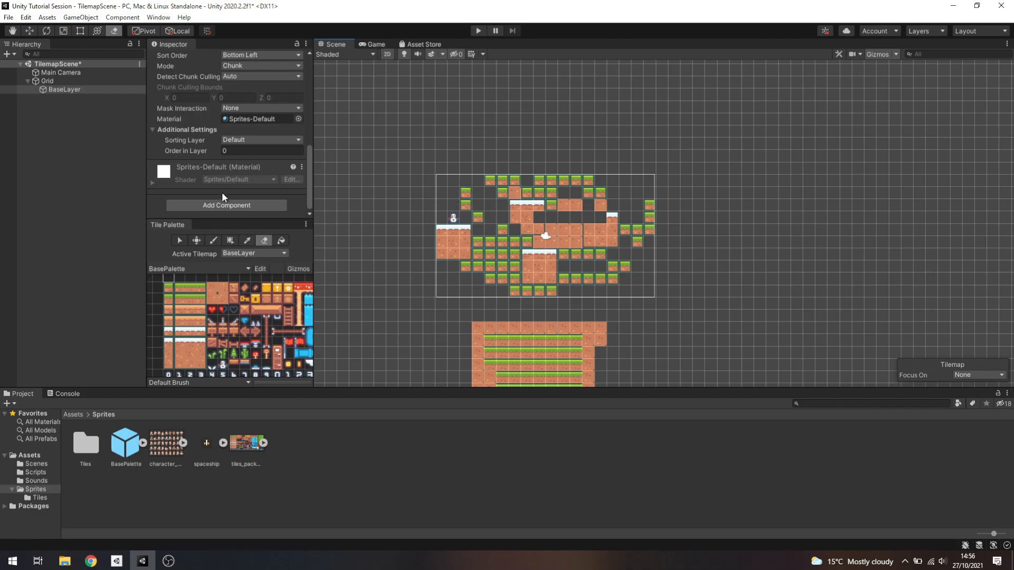
left_click(66, 89)
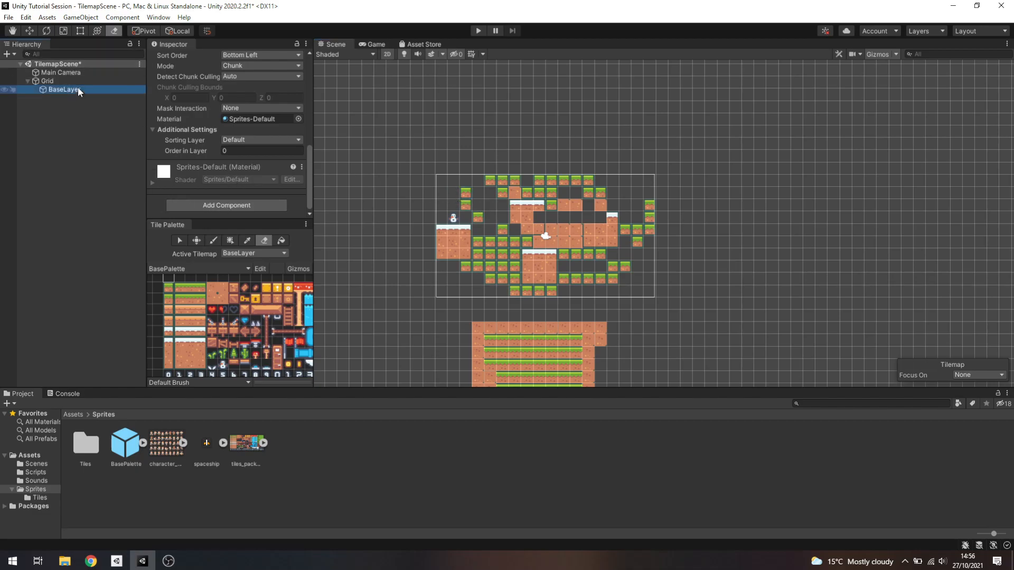
left_click(236, 207)
type("tile")
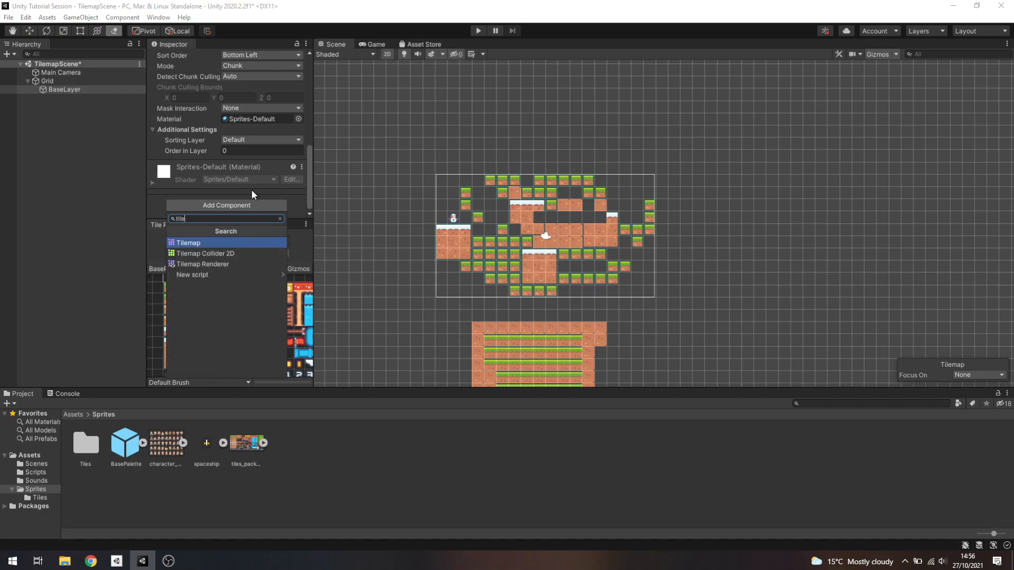
left_click(218, 253)
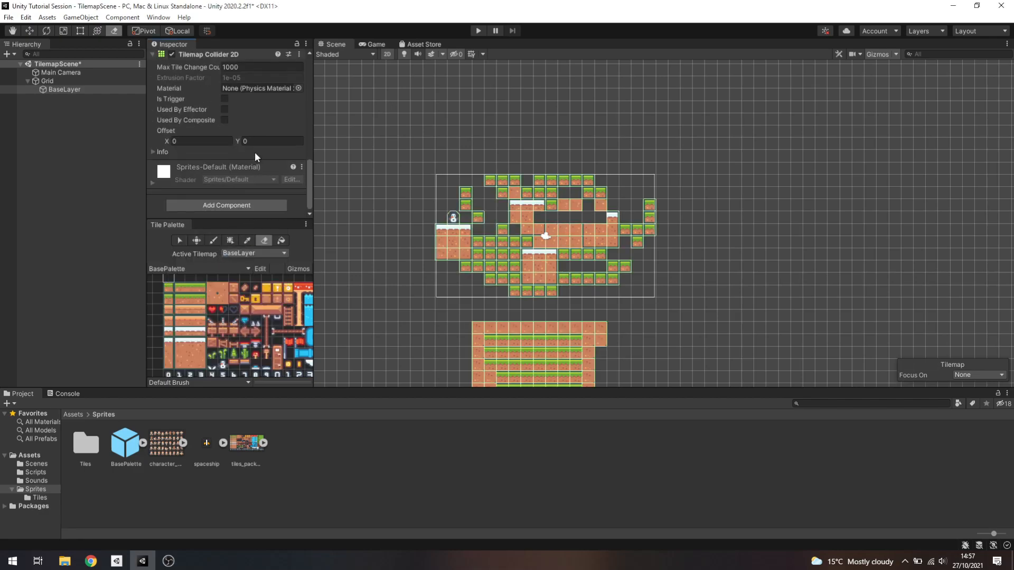
Examine the collider outlines around the ground blocks and the snowman tile on BaseLayer
scroll(255, 151, "up", 5)
scroll(261, 149, "down", 5)
scroll(458, 192, "up", 5)
middle_click_drag(572, 325, 515, 172)
scroll(629, 166, "down", 4)
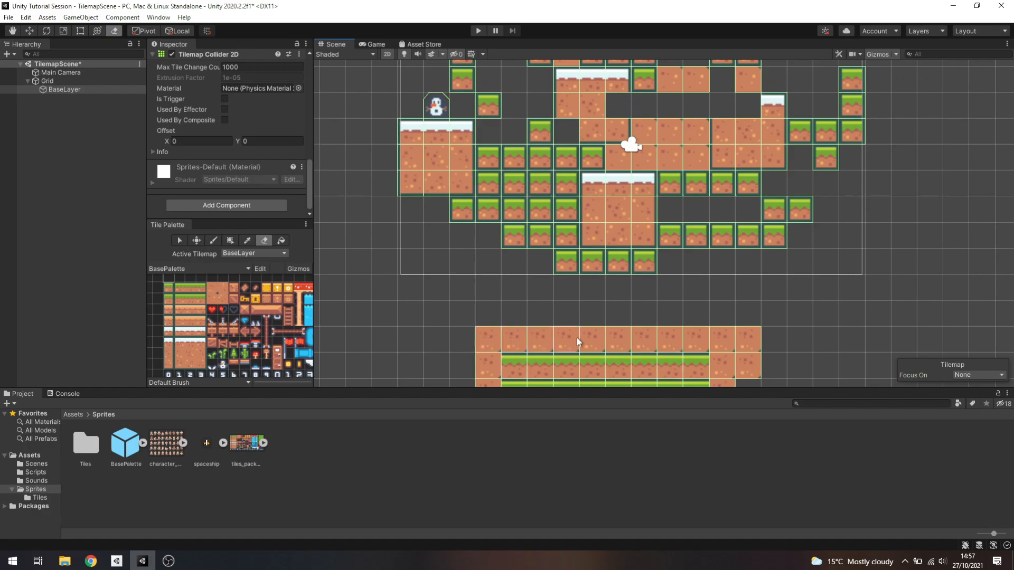
middle_click_drag(606, 171, 575, 235)
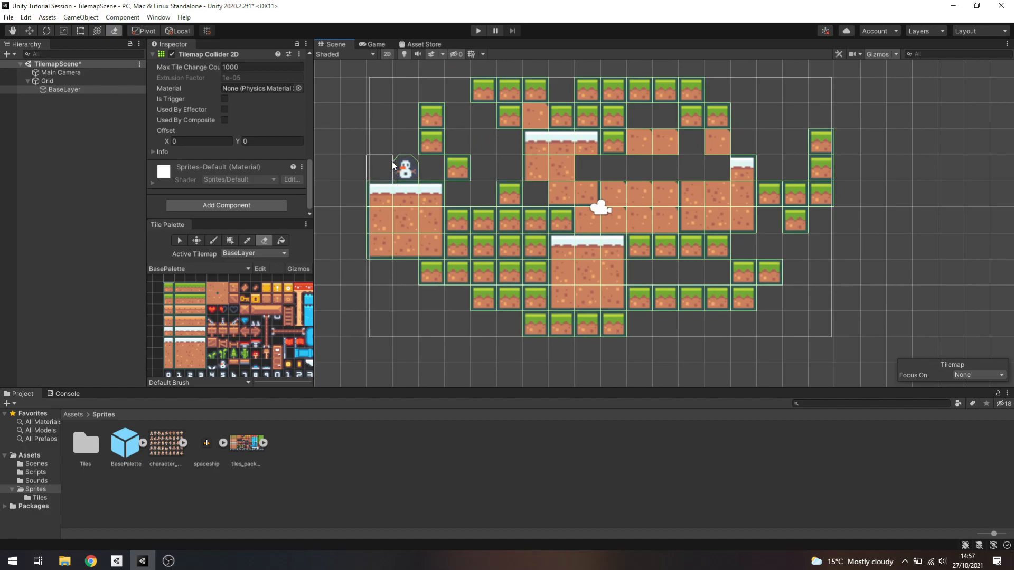
scroll(414, 187, "up", 10)
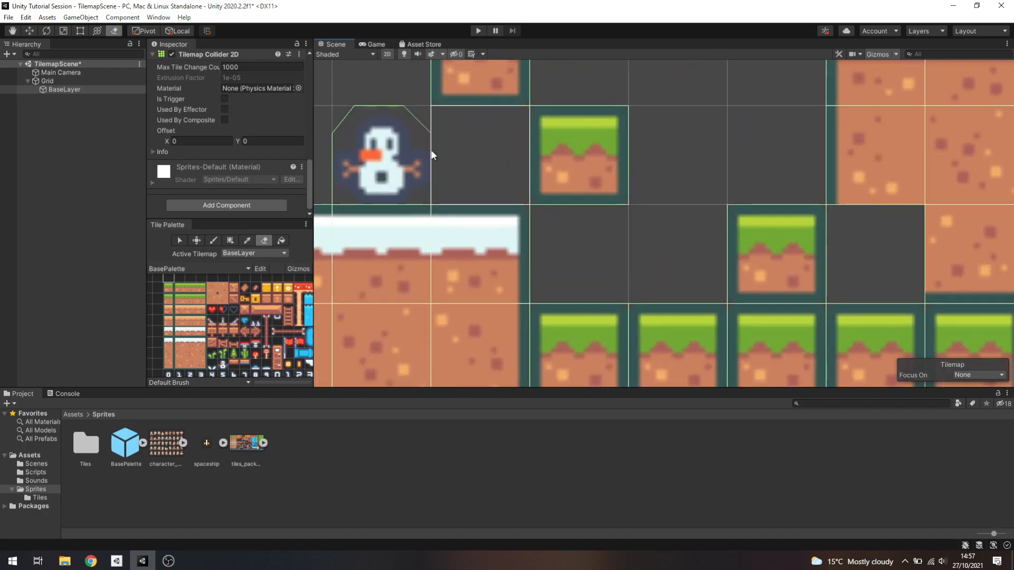
scroll(765, 253, "down", 10)
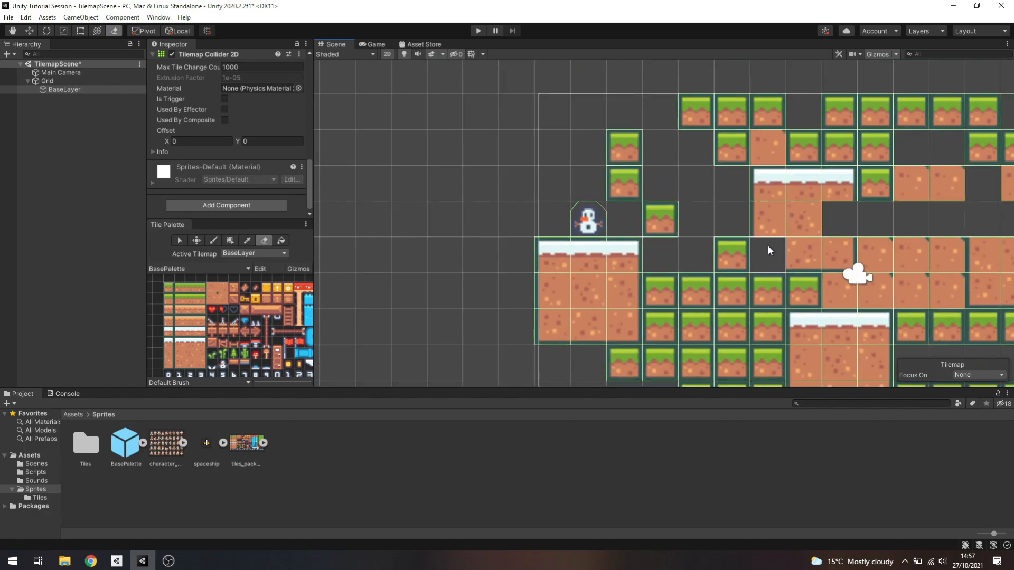
middle_click_drag(788, 252, 590, 170)
scroll(598, 165, "down", 4)
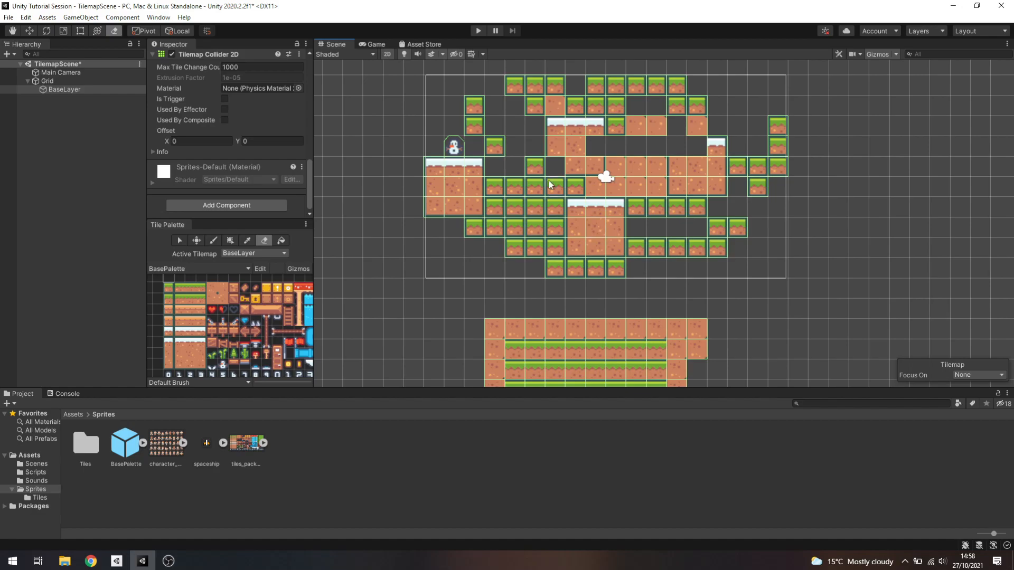
Create a rectangular tilemap under Grid, name it BackgroundLayer, and place it above BaseLayer in the hierarchy
right_click(51, 79)
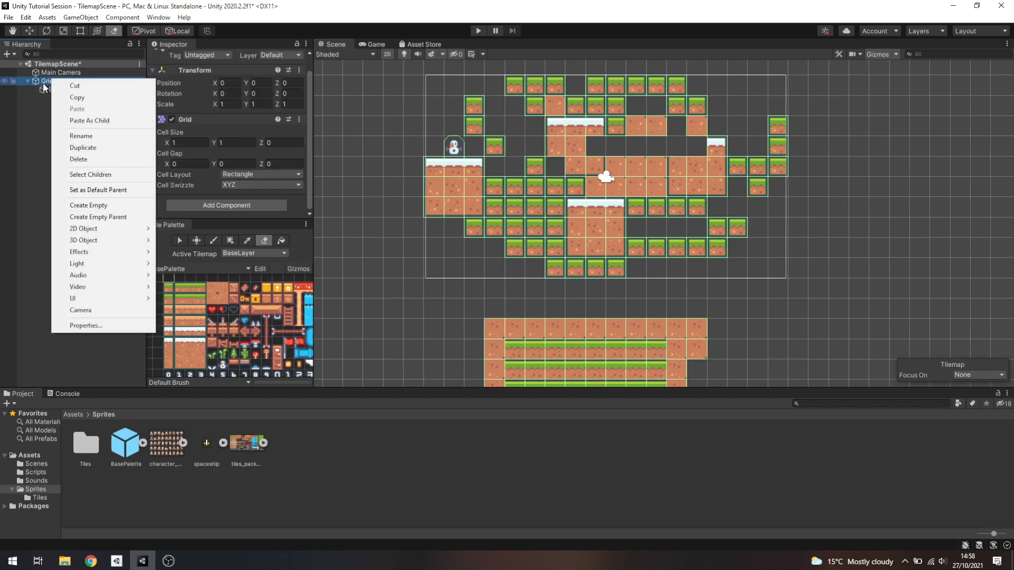
mouse_move(110, 226)
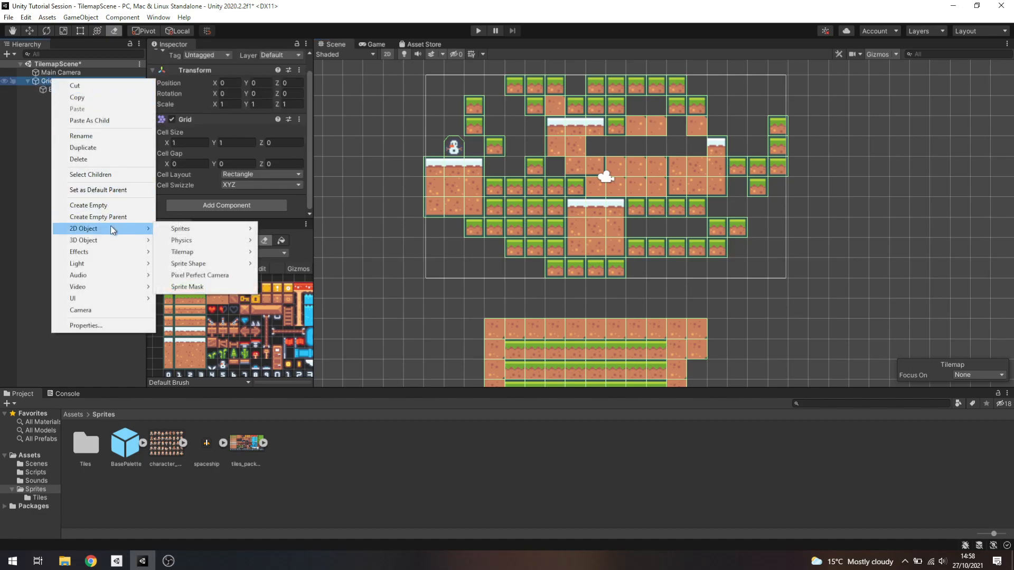
mouse_move(210, 250)
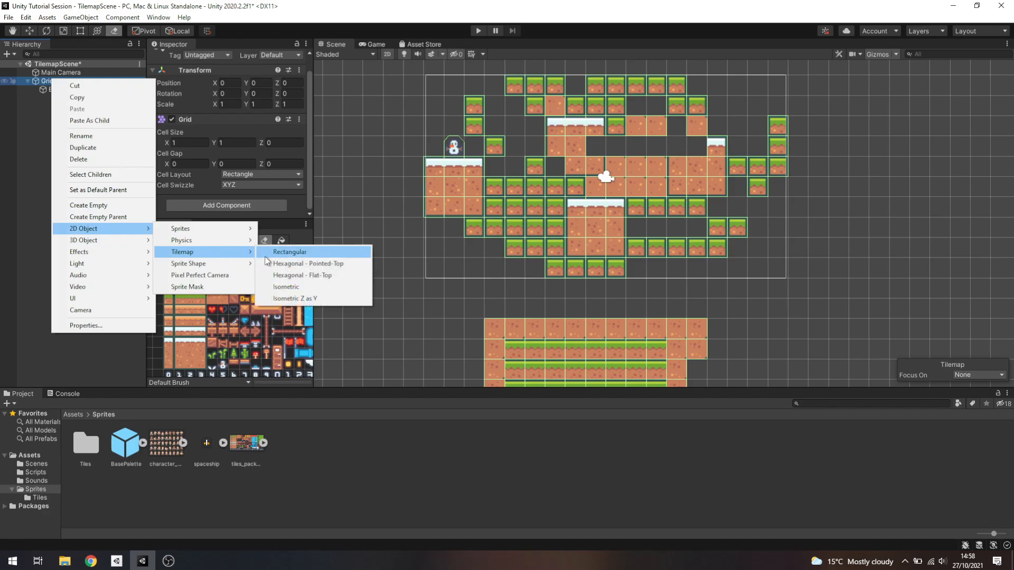
left_click(289, 252)
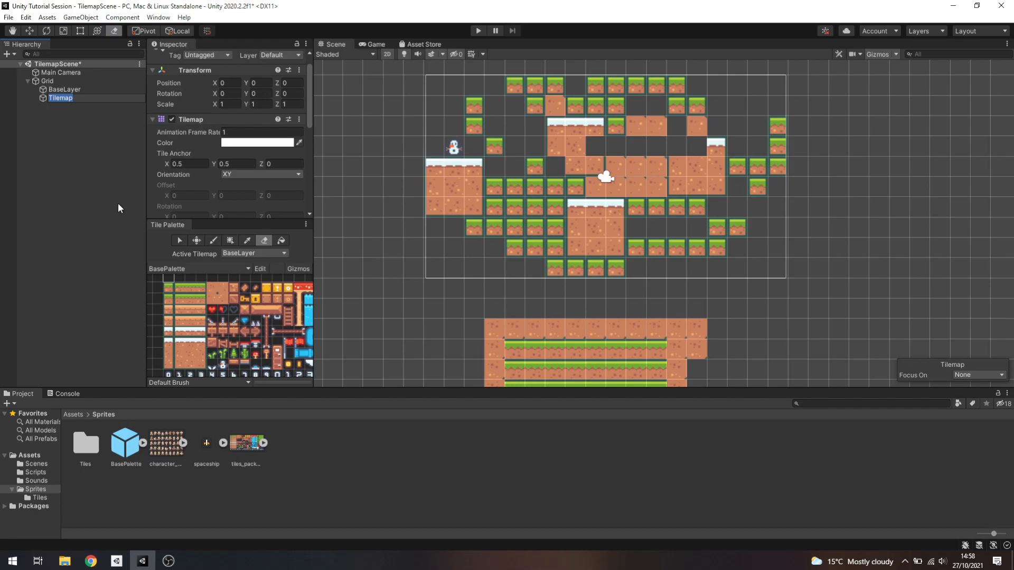
type("BackgroundLayer")
key("Return")
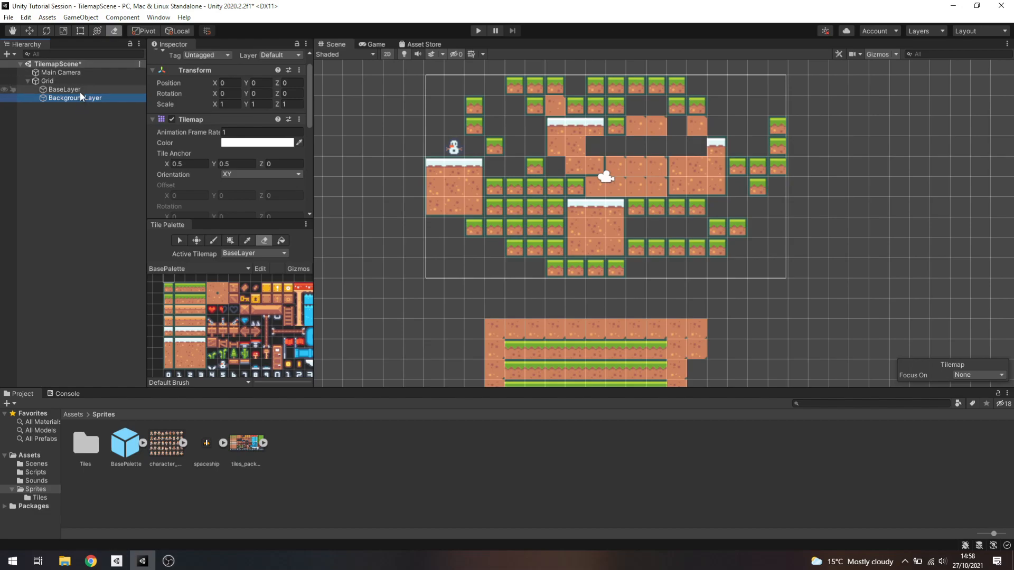
left_click_drag(78, 97, 80, 88)
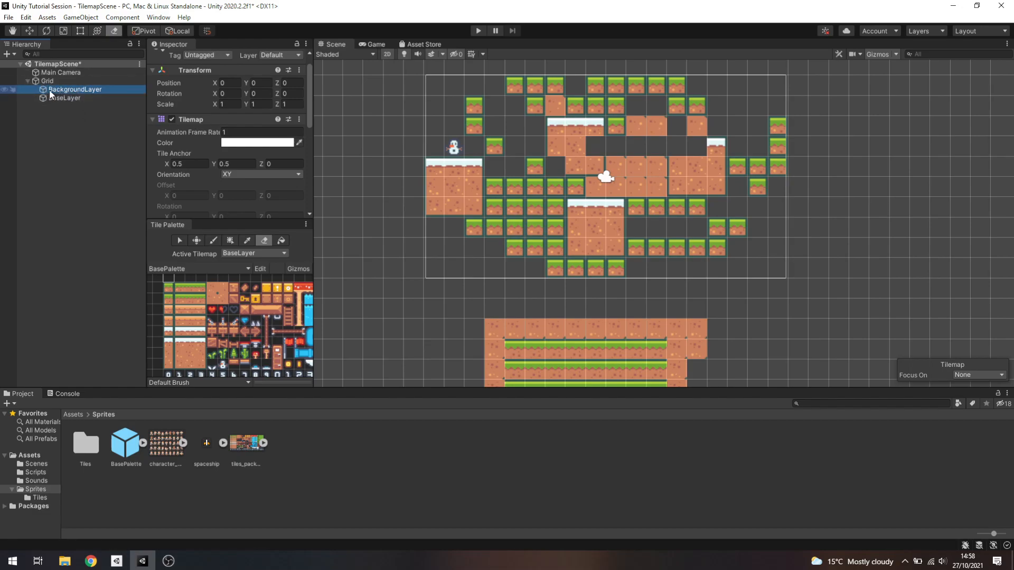
Switch to Chrome, browse the first three pages of Kenney's 2D asset packs for background art, and return to Unity
middle_click_drag(311, 312, 256, 335)
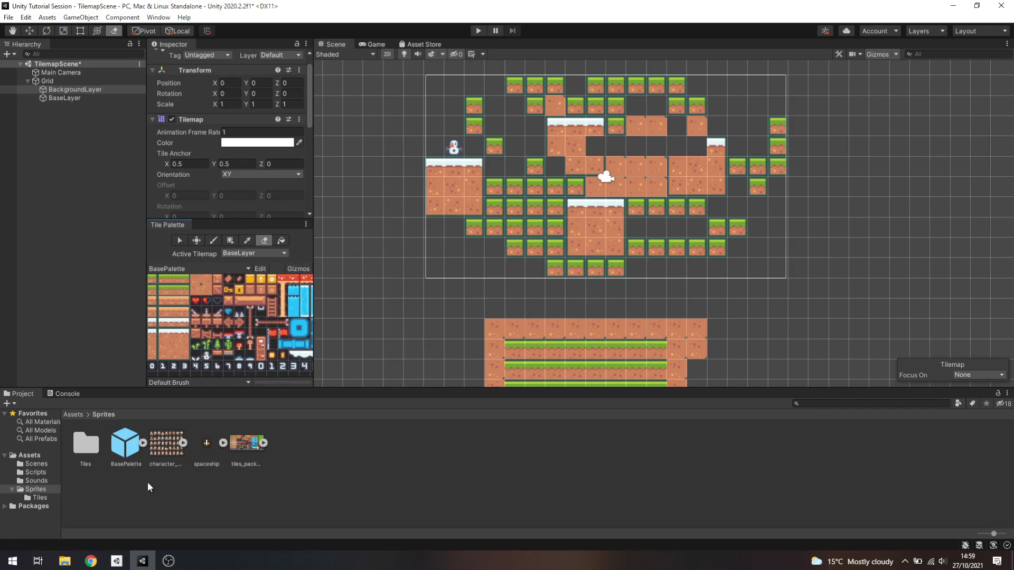
left_click(90, 561)
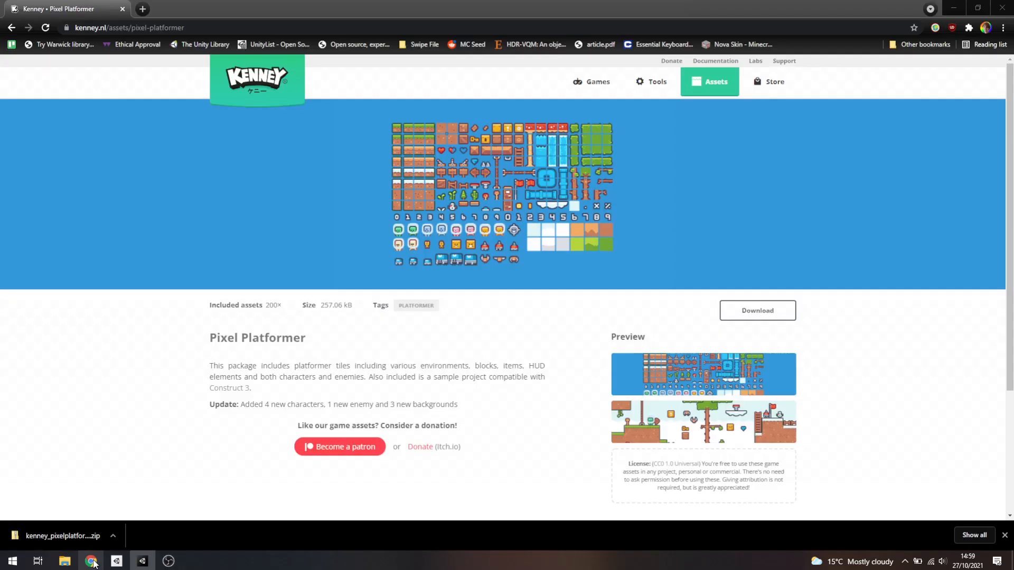
left_click(11, 27)
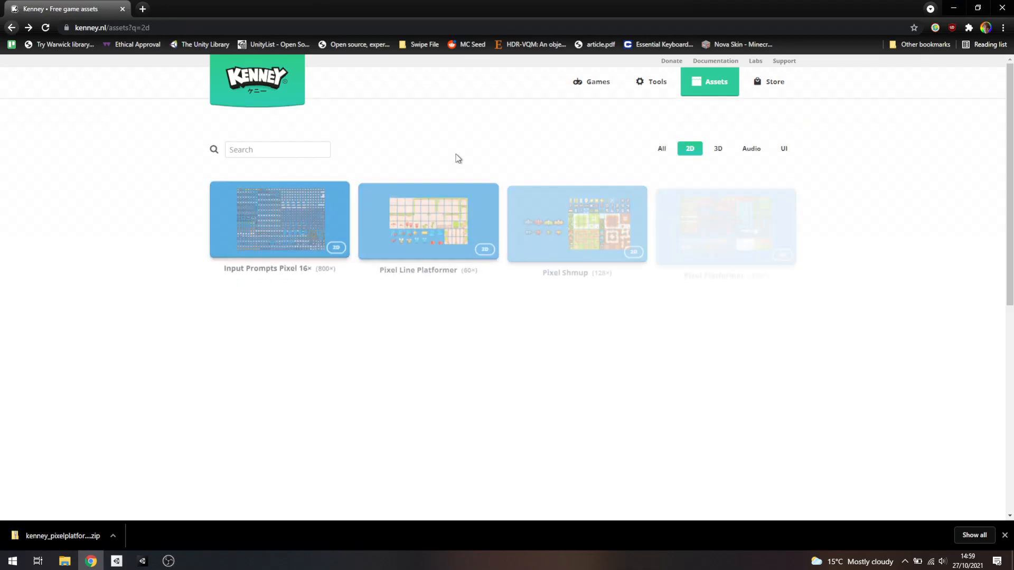
scroll(922, 246, "down", 4)
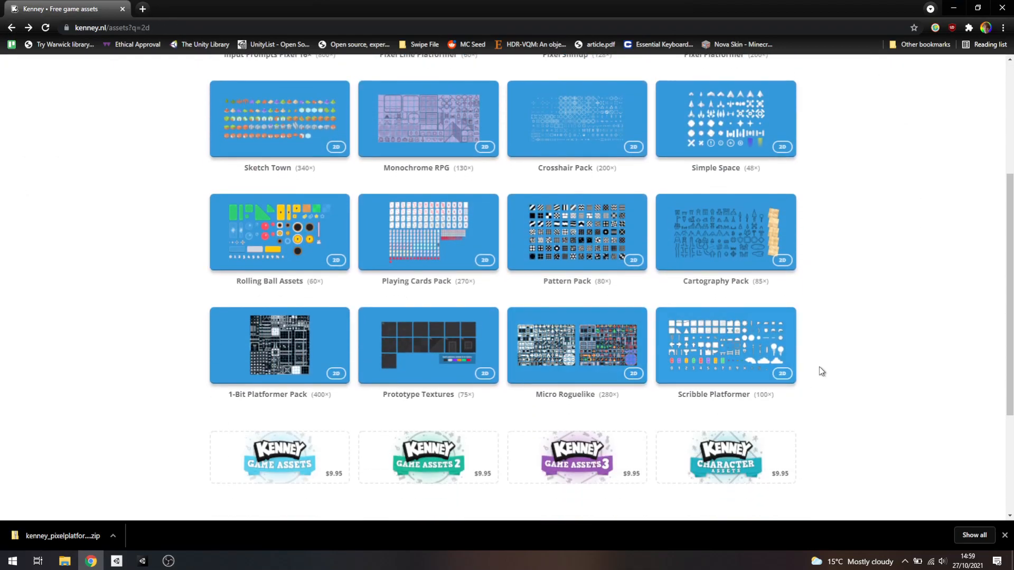
scroll(829, 354, "down", 4)
left_click(474, 344)
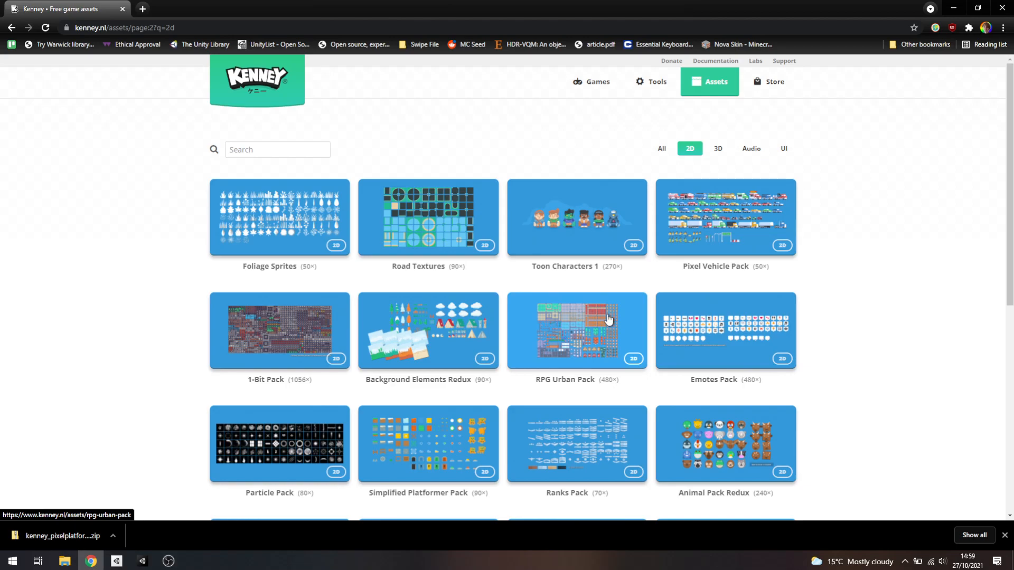
scroll(765, 392, "down", 2)
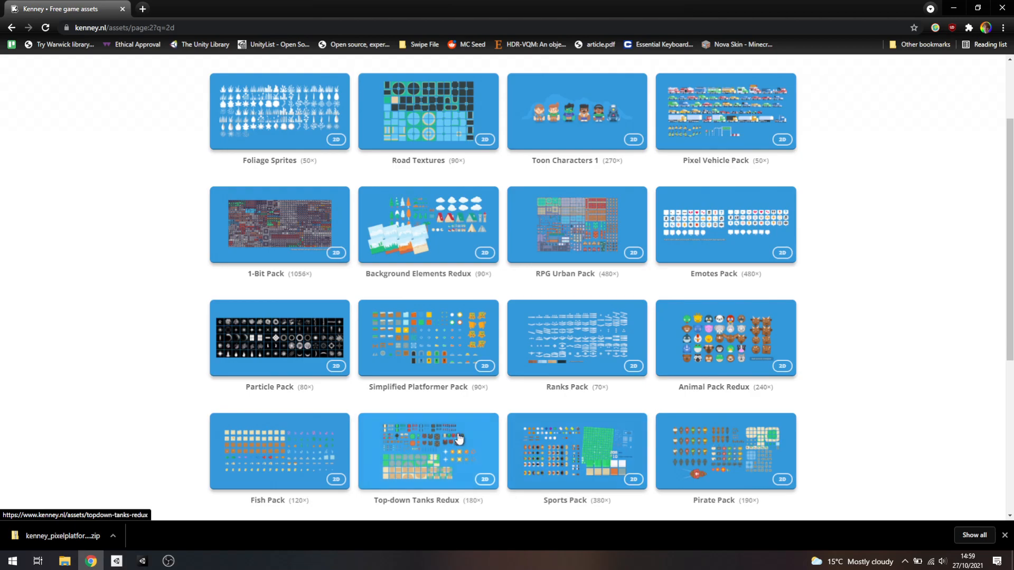
scroll(460, 441, "down", 2)
scroll(520, 456, "down", 3)
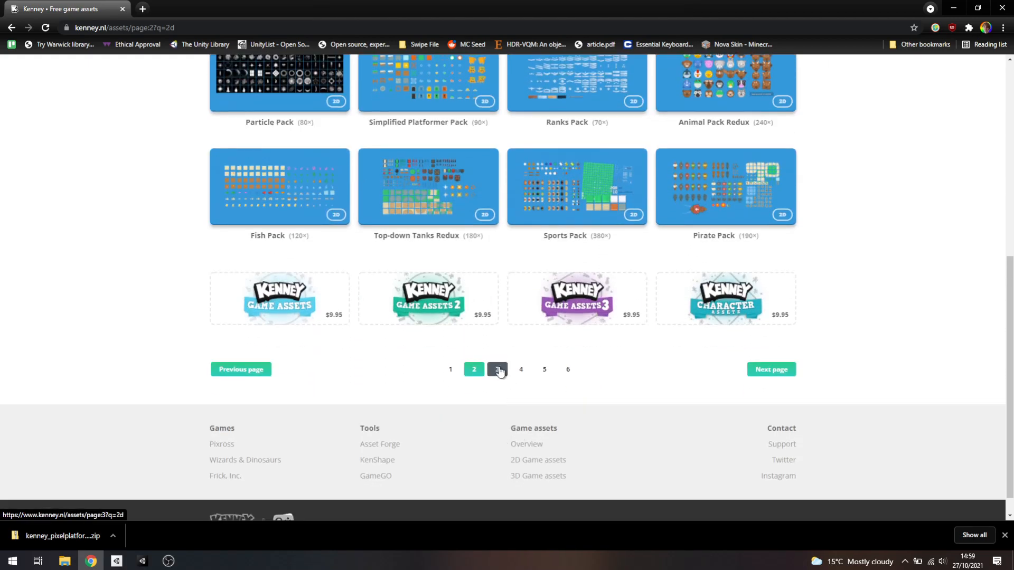
left_click(498, 369)
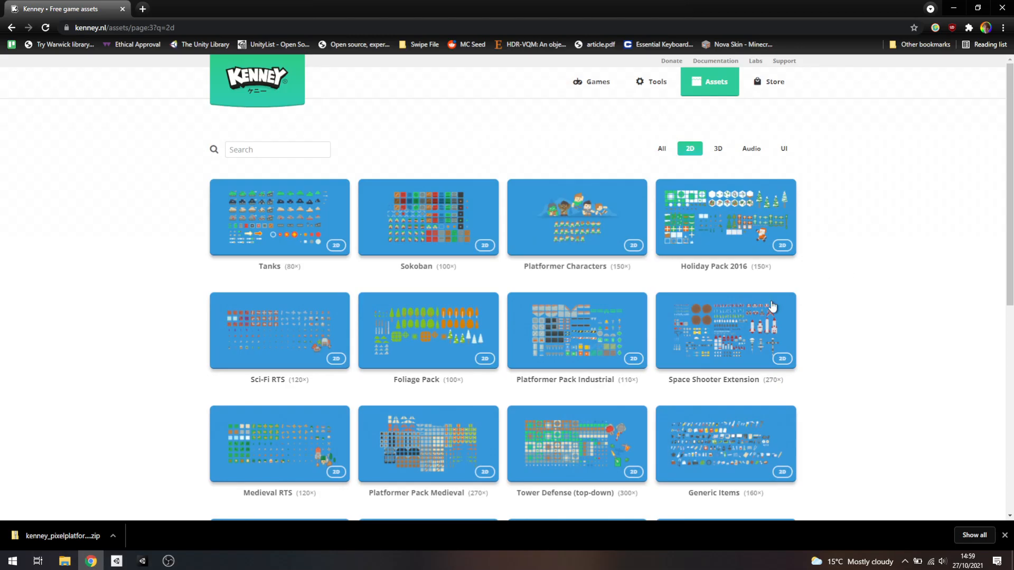
left_click(143, 559)
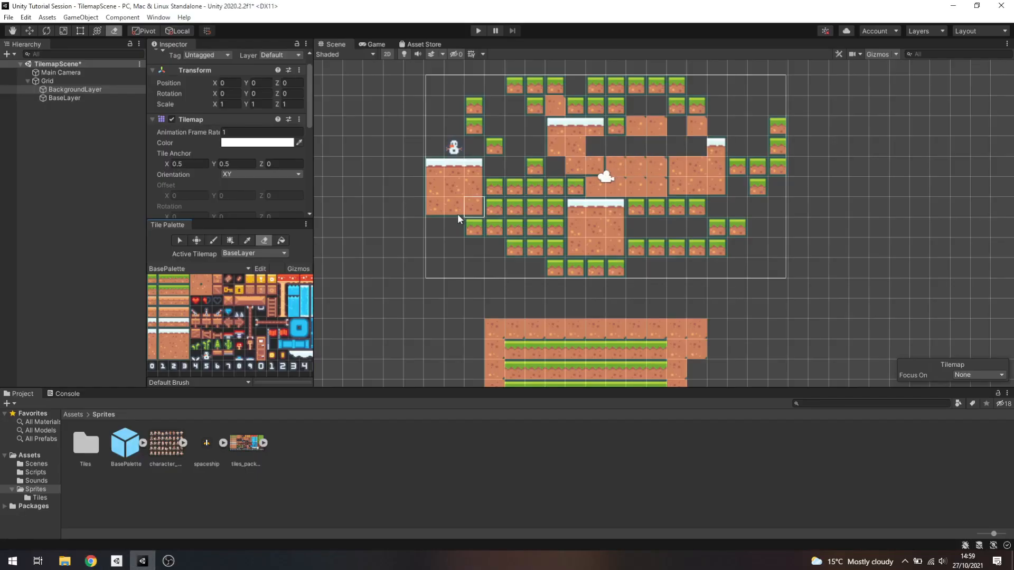
Choose a light-blue water tile from BasePalette for painting
middle_click_drag(293, 301, 229, 301)
left_click(252, 301)
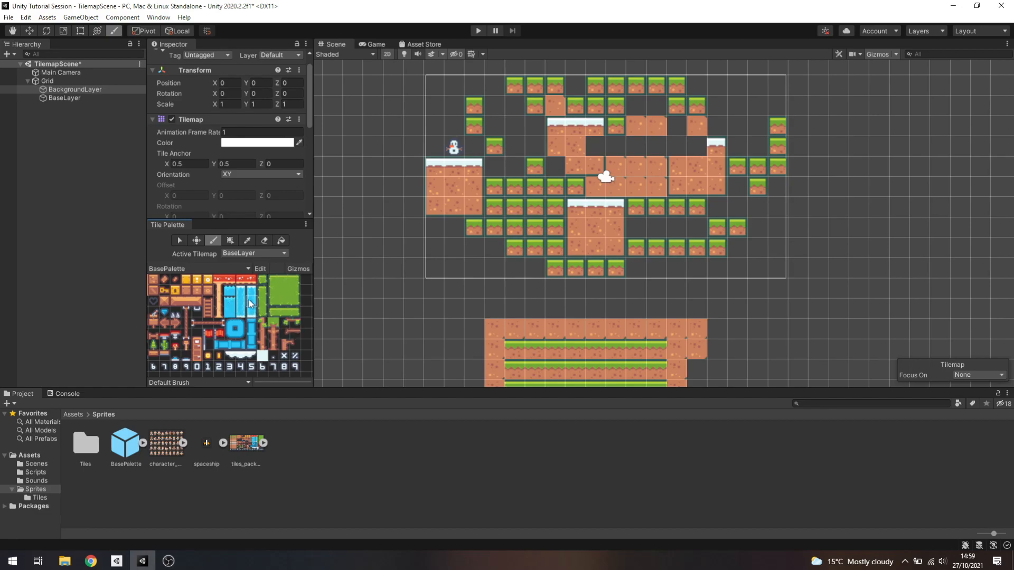
Try painting a patch of water tiles over the snowman area on BaseLayer and undo it
mouse_move(415, 86)
left_mouse_down()
mouse_move(495, 105)
mouse_move(474, 196)
left_mouse_up()
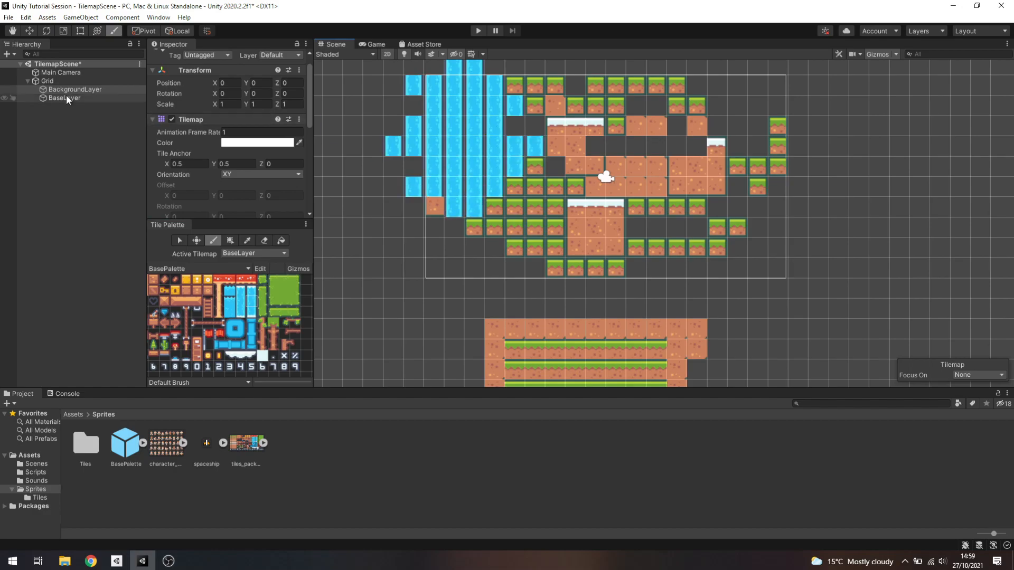
left_click(85, 98)
mouse_move(84, 98)
left_mouse_down()
mouse_move(86, 81)
mouse_move(98, 86)
left_mouse_up()
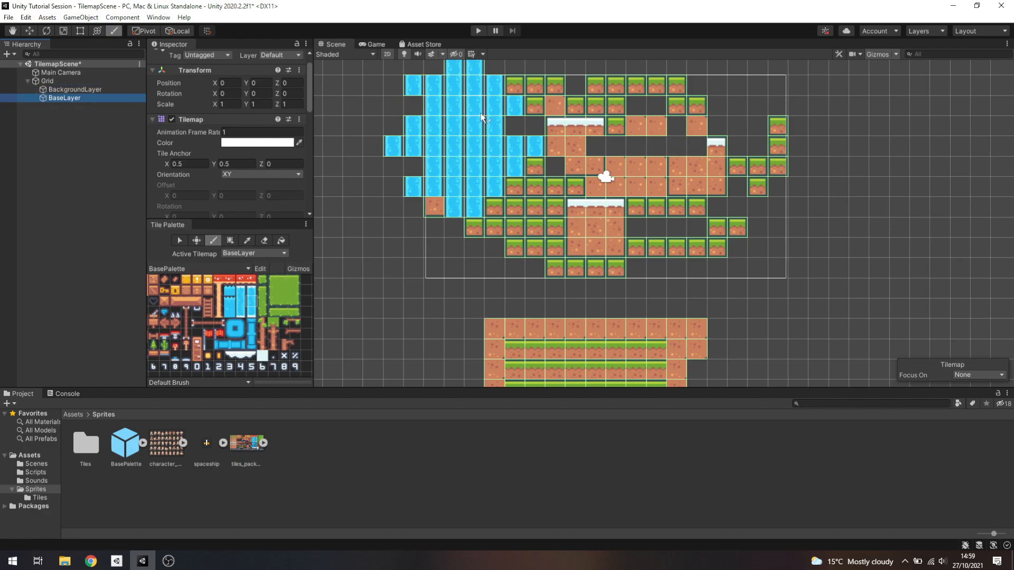
key("ctrl+z")
Make BackgroundLayer the active tilemap and set its Z position to -1
left_click(75, 88)
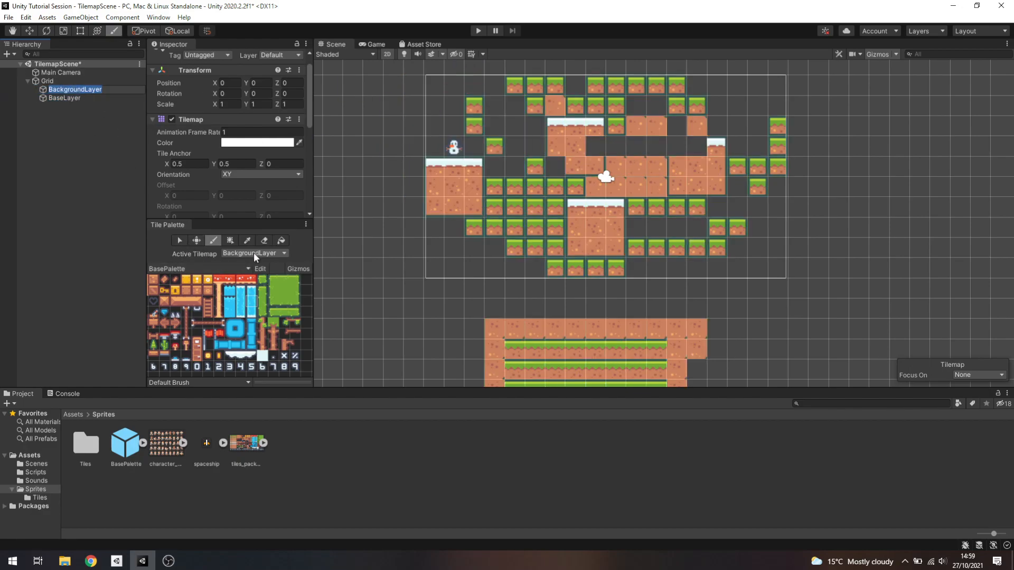
left_click(63, 98)
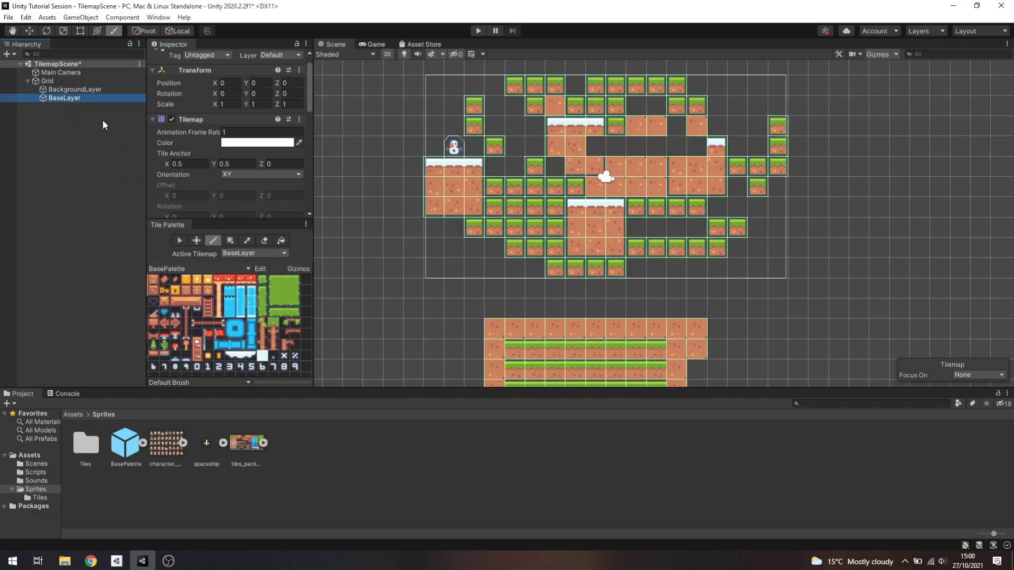
left_click(73, 89)
left_click(290, 83)
type("-1")
Try painting water tiles around the snowman on BackgroundLayer, repeat with the layer moved below BaseLayer, and undo both attempts
mouse_move(433, 86)
left_mouse_down()
mouse_move(459, 172)
mouse_move(469, 168)
left_mouse_up()
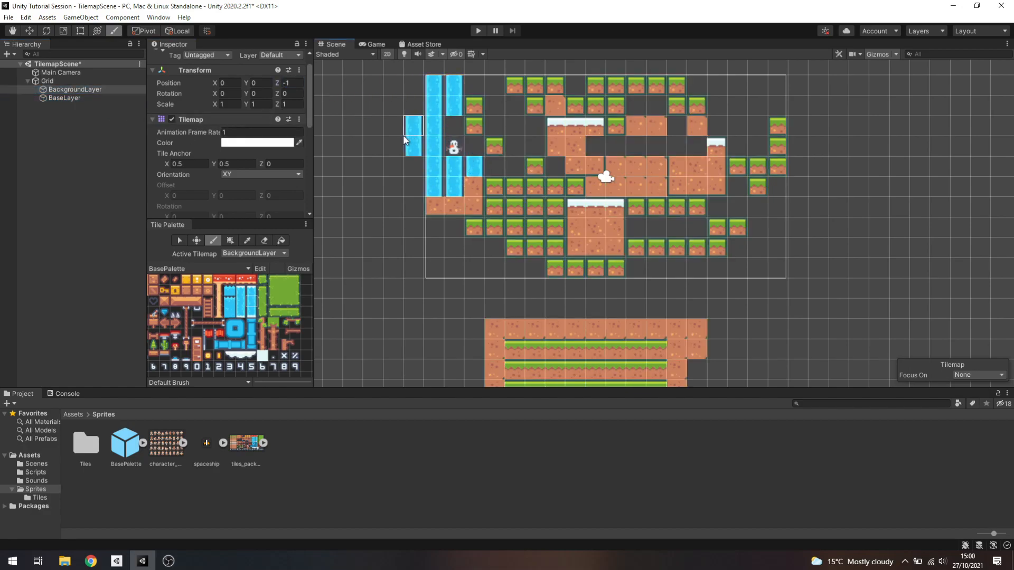
key("ctrl+z")
left_click_drag(77, 98, 95, 86)
left_click(90, 96)
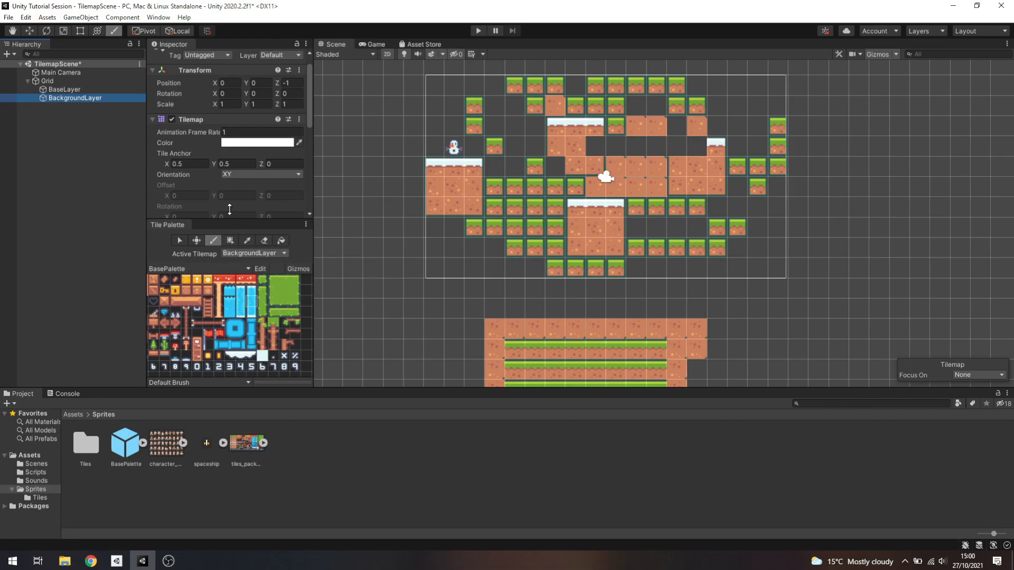
scroll(228, 176, "down", 8)
mouse_move(435, 147)
left_mouse_down()
mouse_move(435, 133)
mouse_move(479, 185)
left_mouse_up()
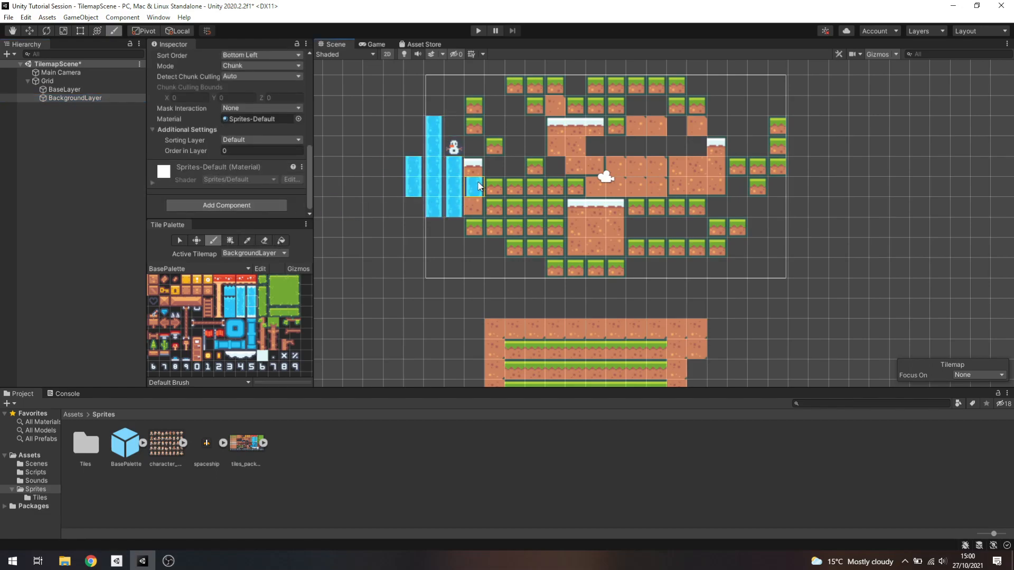
key("ctrl+z")
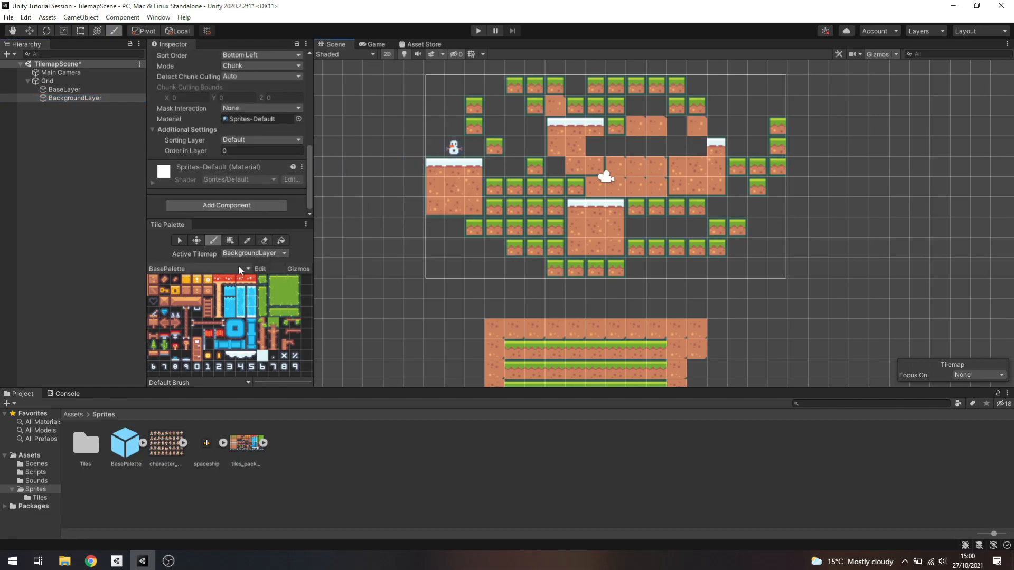
Move BackgroundLayer back above BaseLayer and paint a long horizontal row of water tiles on it across the main layout
left_click(248, 253)
left_click(273, 264)
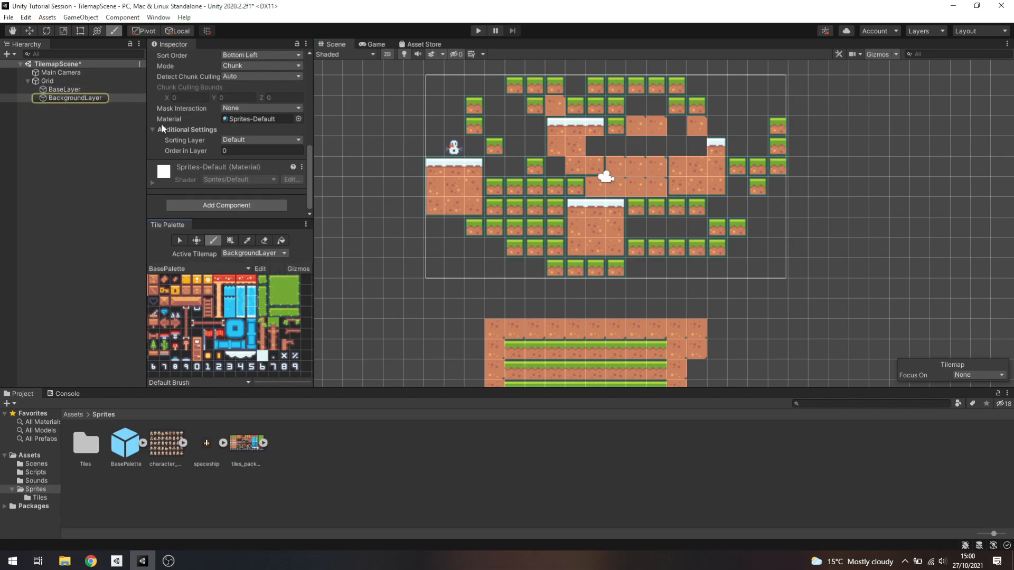
left_click(118, 98)
left_click_drag(119, 96, 123, 86)
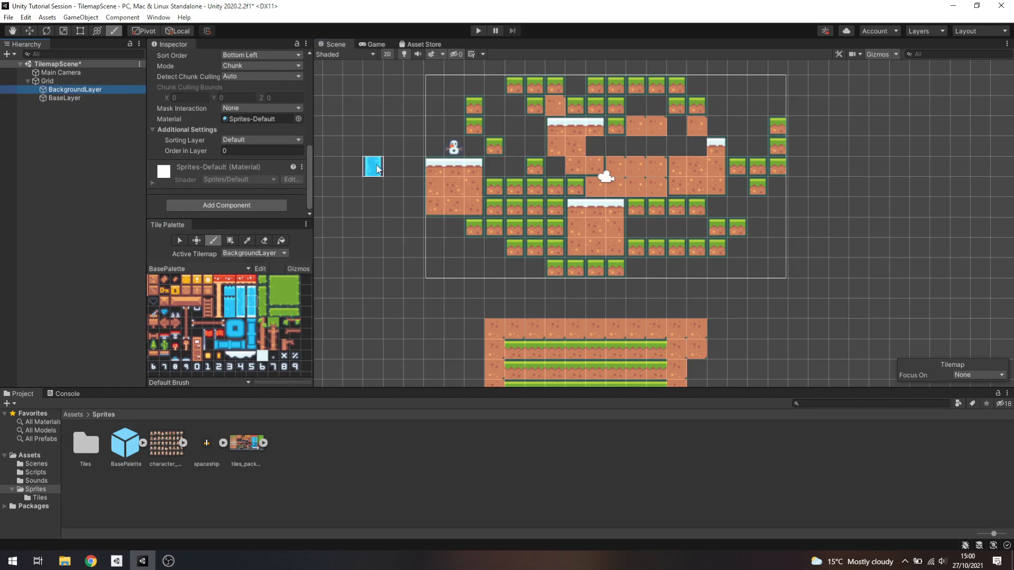
left_click(86, 87)
left_click_drag(413, 166, 899, 166)
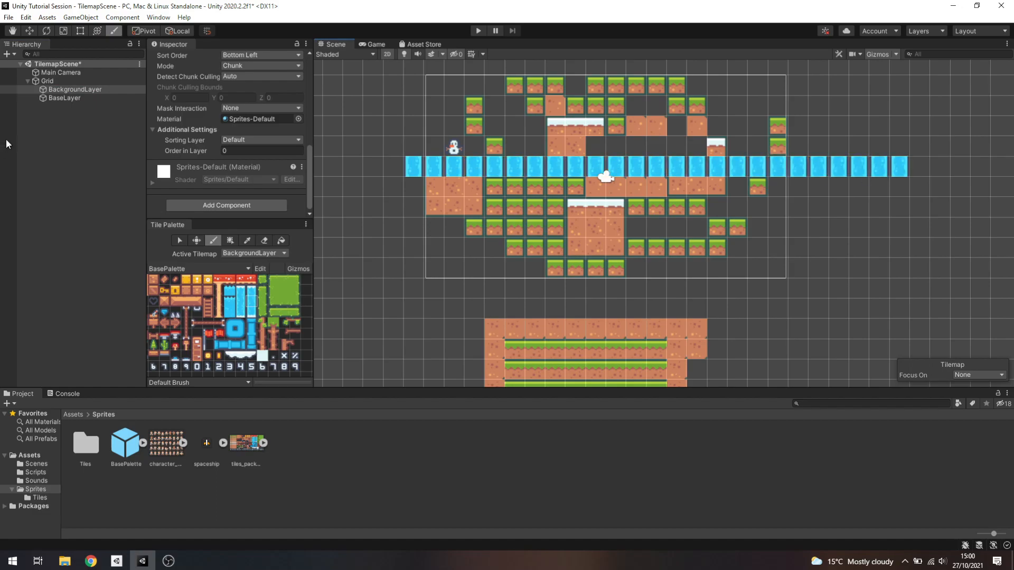
Toggle the BackgroundLayer object off and on to check which tiles belong to it
left_click(80, 90)
scroll(200, 56, "up", 5)
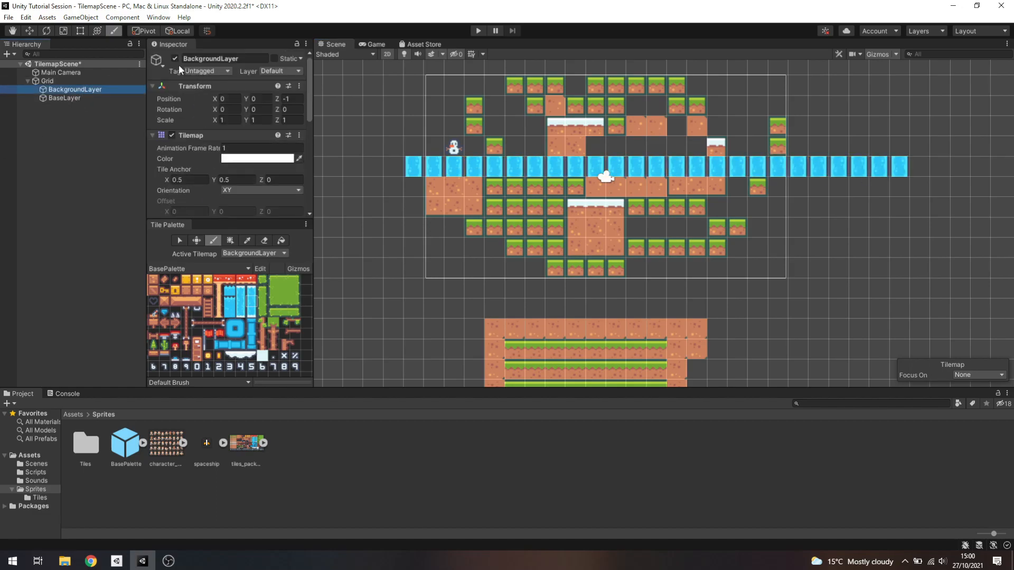
left_click(173, 58)
left_click(174, 57)
left_click(173, 57)
left_click(173, 57)
Inspect the Grid and layer settings, and try moving BaseLayer above BackgroundLayer in the hierarchy and back
left_click(103, 80)
scroll(200, 154, "down", 1)
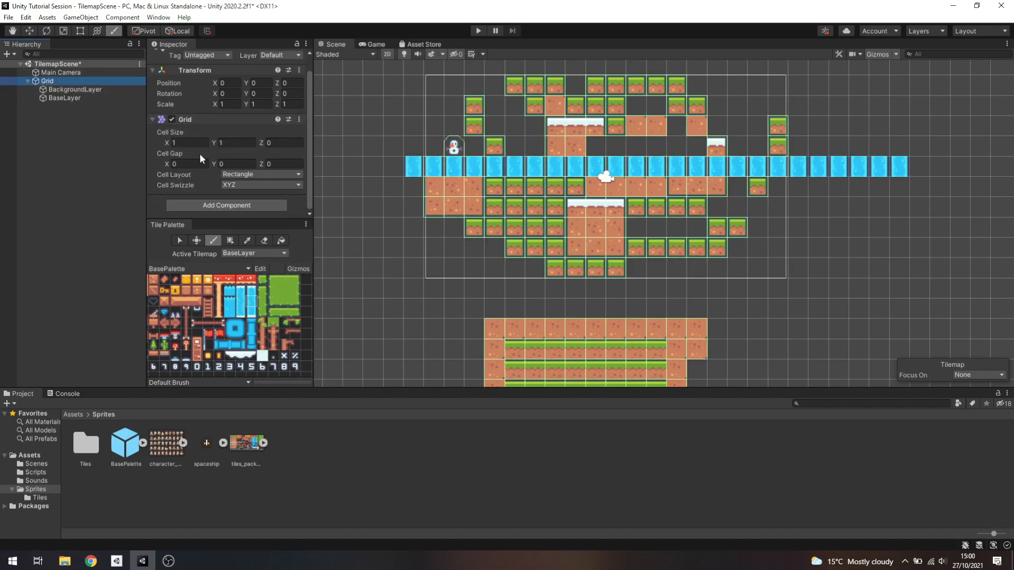
left_click(65, 88)
scroll(232, 174, "down", 3)
scroll(228, 173, "up", 3)
left_click_drag(68, 98, 78, 89)
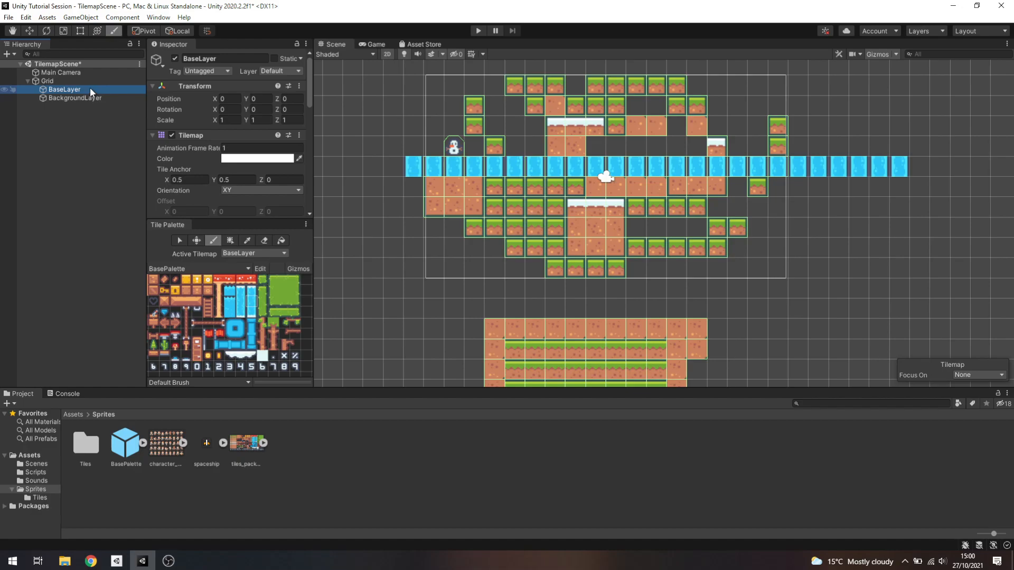
left_click_drag(91, 90, 91, 100)
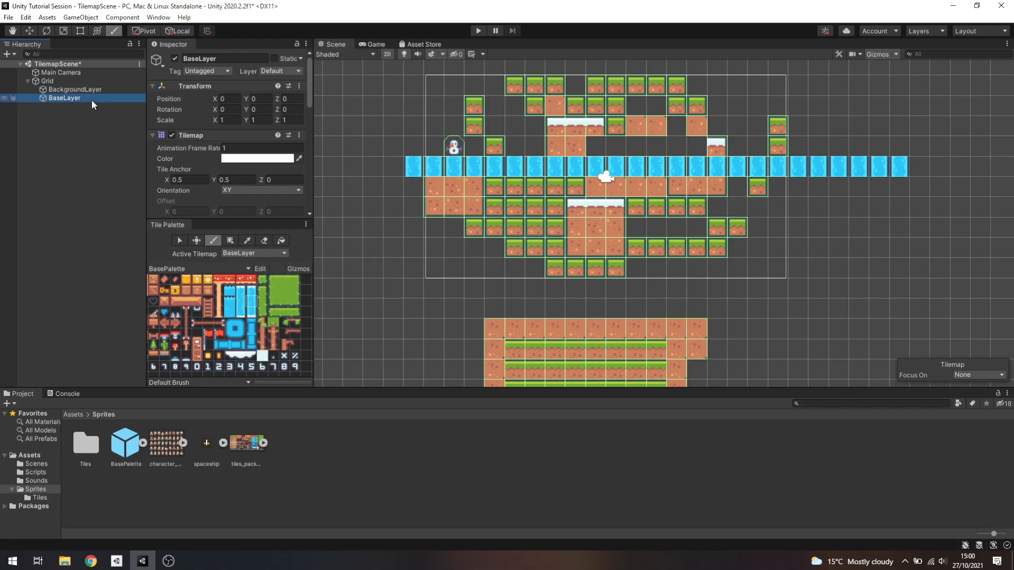
Set the Tilemap Renderer's Order in Layer on BackgroundLayer to -1
left_click(98, 87)
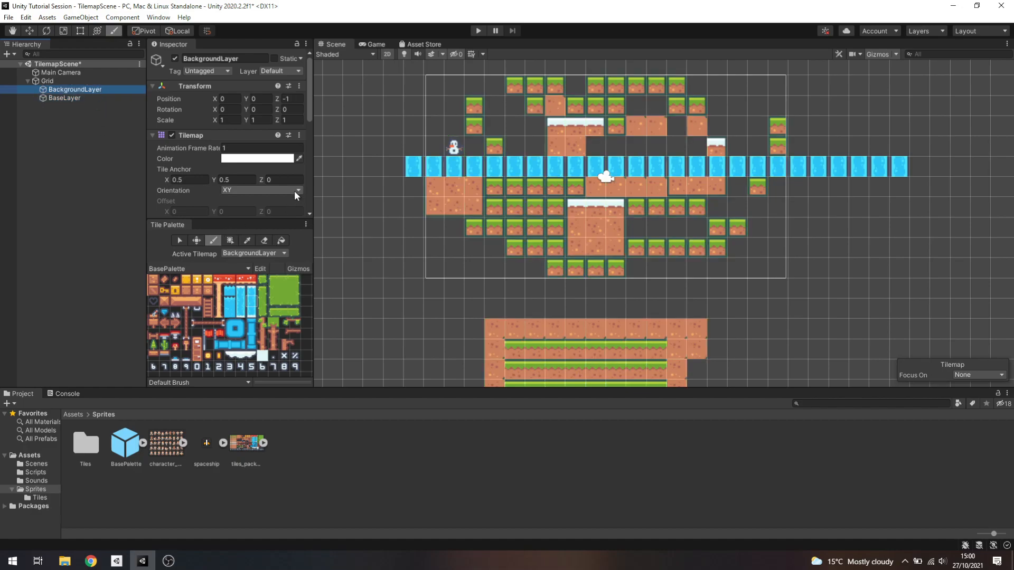
scroll(293, 191, "down", 5)
scroll(293, 185, "up", 3)
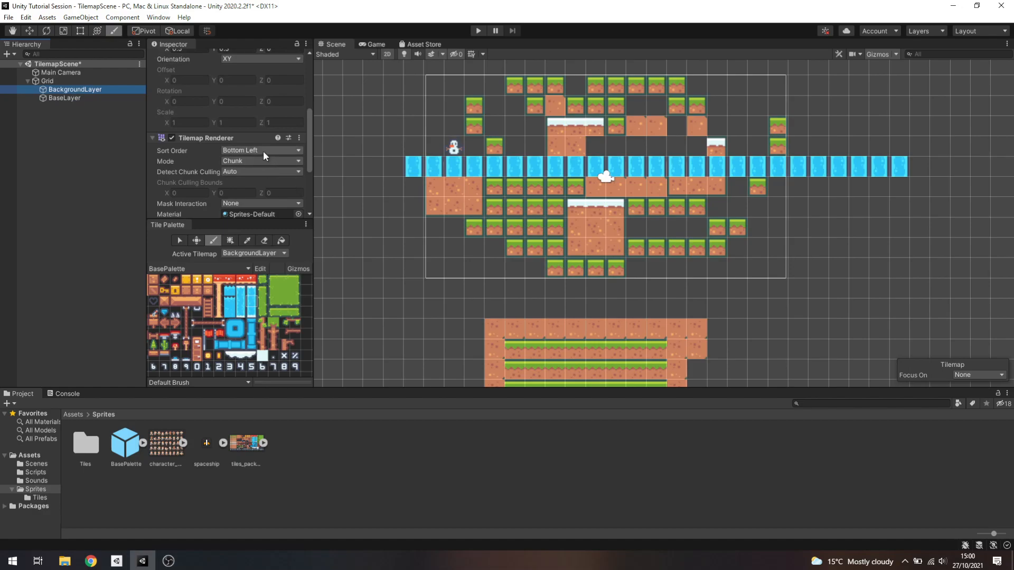
scroll(255, 167, "down", 3)
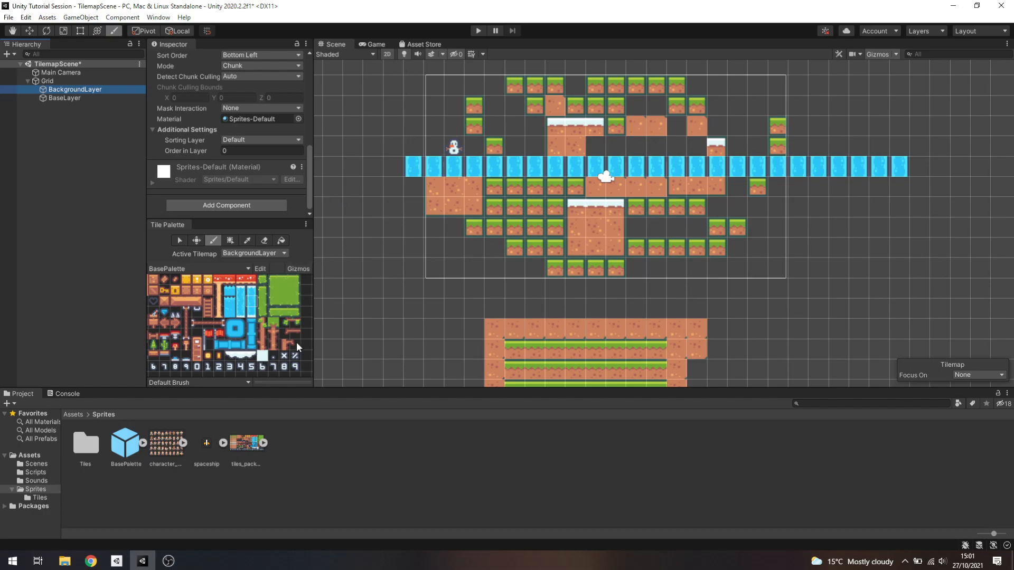
left_click(86, 98)
left_click(87, 89)
left_click(236, 152)
type("-1")
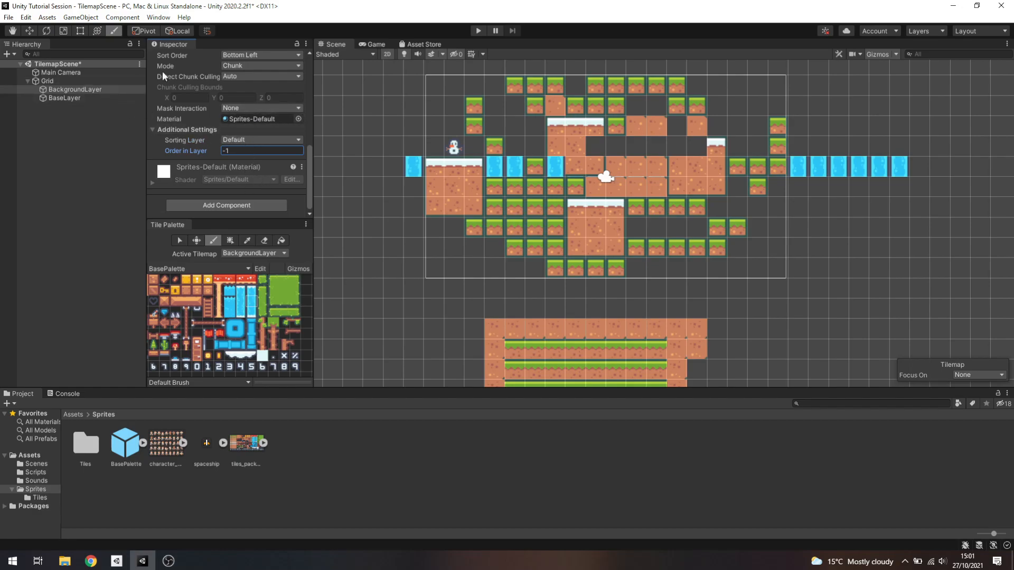
Review BackgroundLayer's Transform position and the Sorting Layer options of its Tilemap Renderer
scroll(212, 85, "up", 10)
left_click(292, 99)
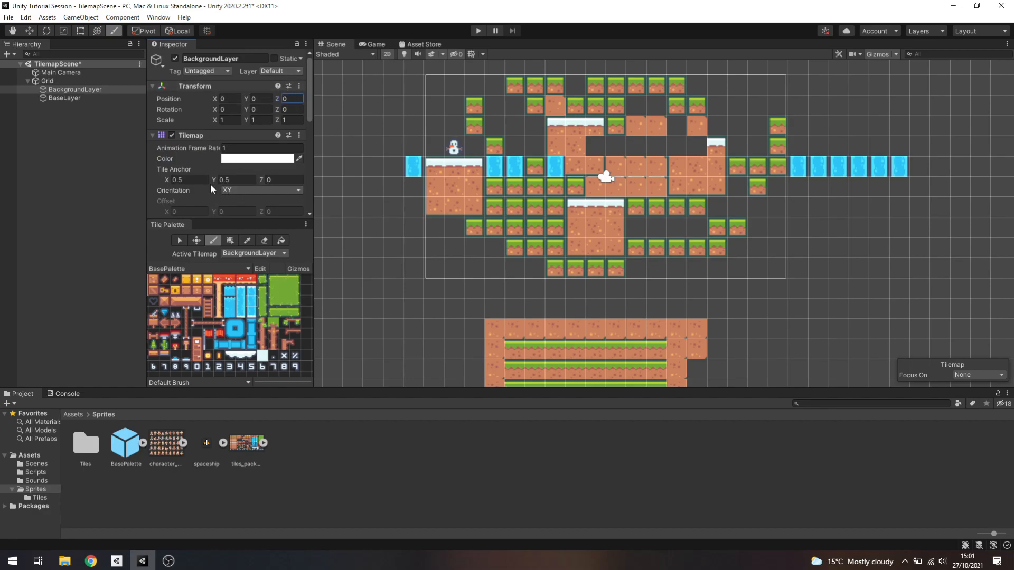
scroll(217, 174, "down", 5)
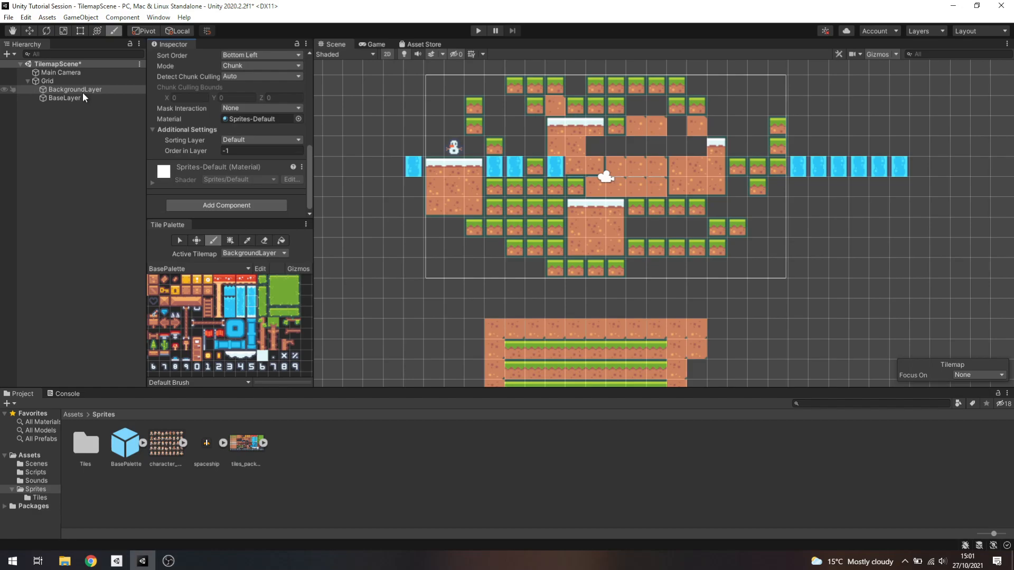
left_click(281, 140)
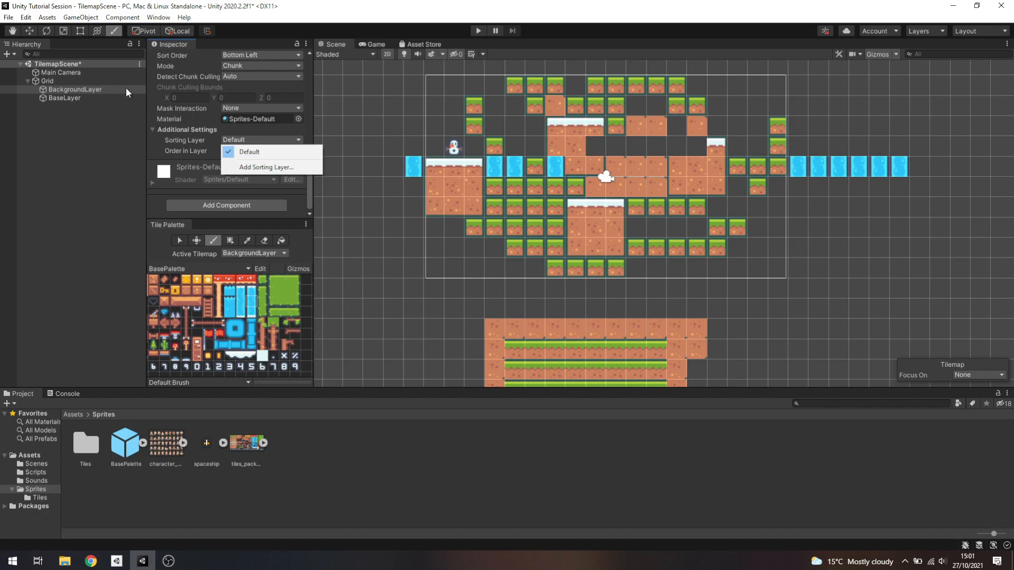
left_click(193, 140)
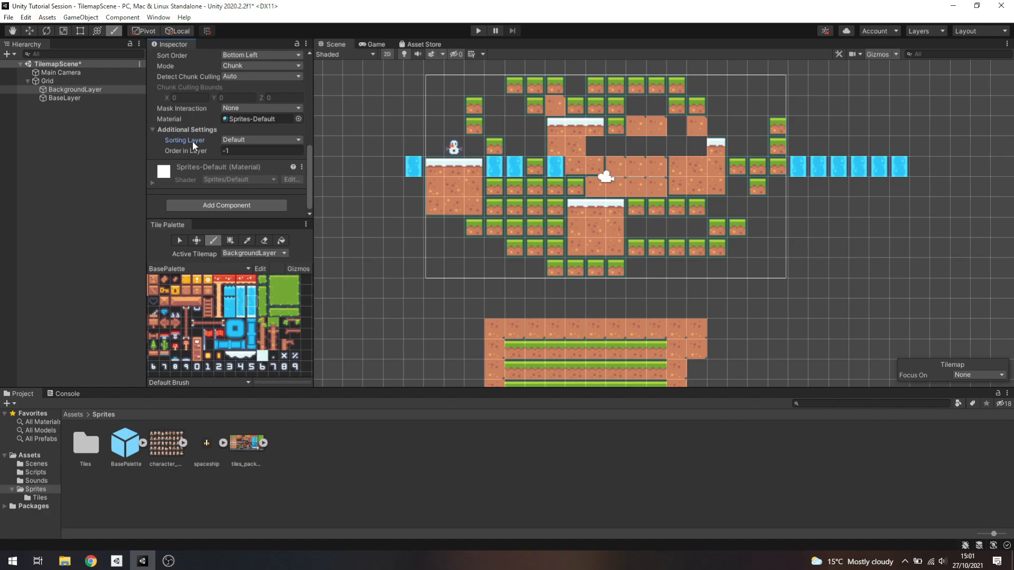
Add a sorting layer named Background from BackgroundLayer's renderer settings and place it above Default in the Sorting Layers list
left_click(87, 90)
left_click(249, 139)
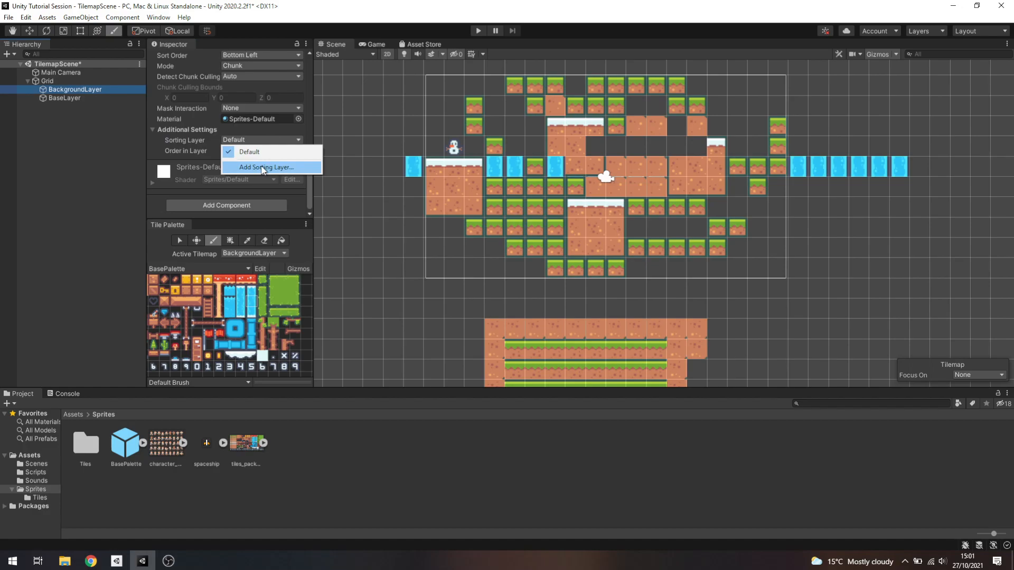
left_click(262, 168)
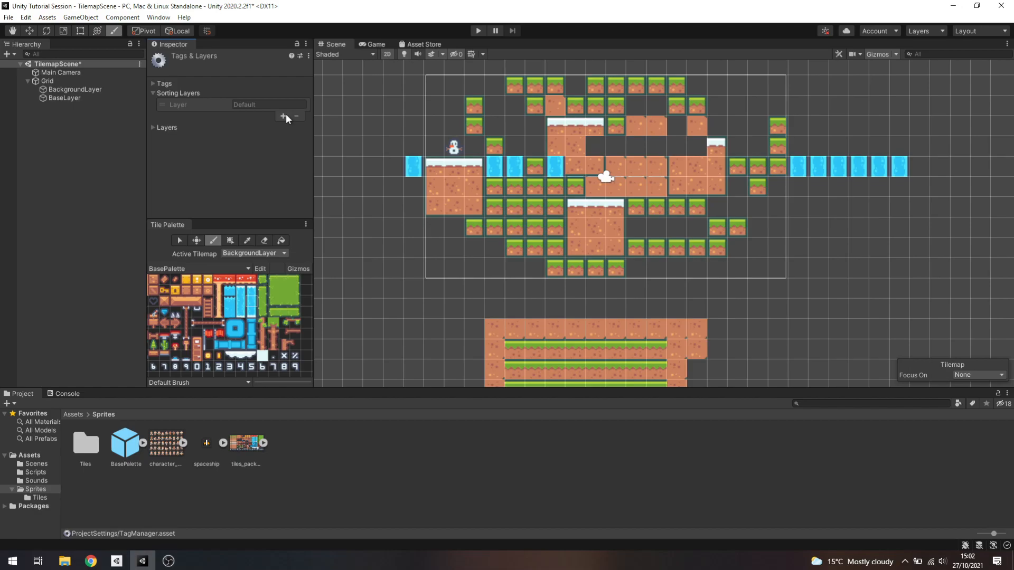
left_click(285, 115)
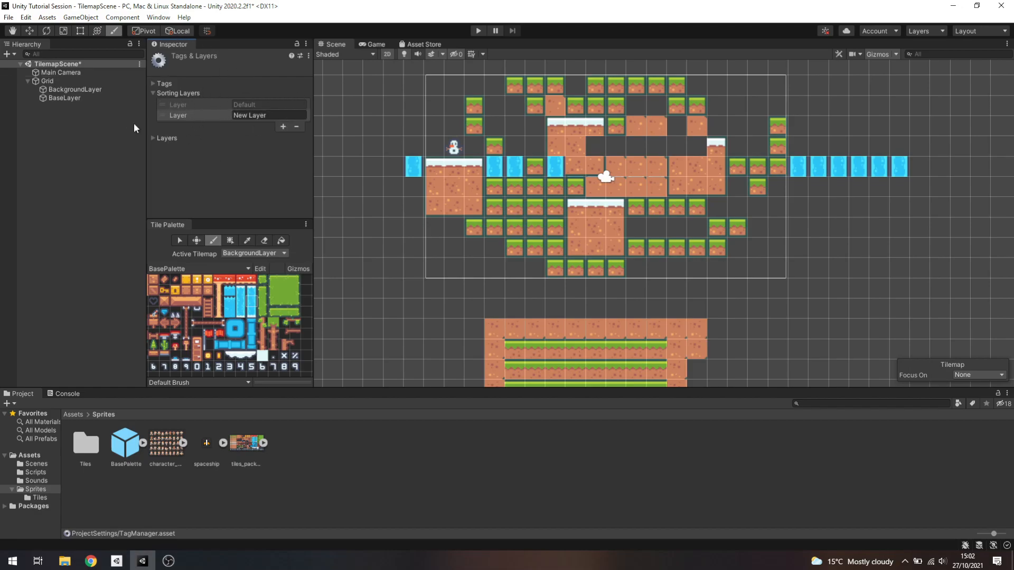
left_click(273, 115)
type("Background")
mouse_move(187, 114)
left_mouse_down()
mouse_move(188, 103)
mouse_move(188, 120)
mouse_move(191, 110)
mouse_move(200, 119)
mouse_move(195, 103)
left_mouse_up()
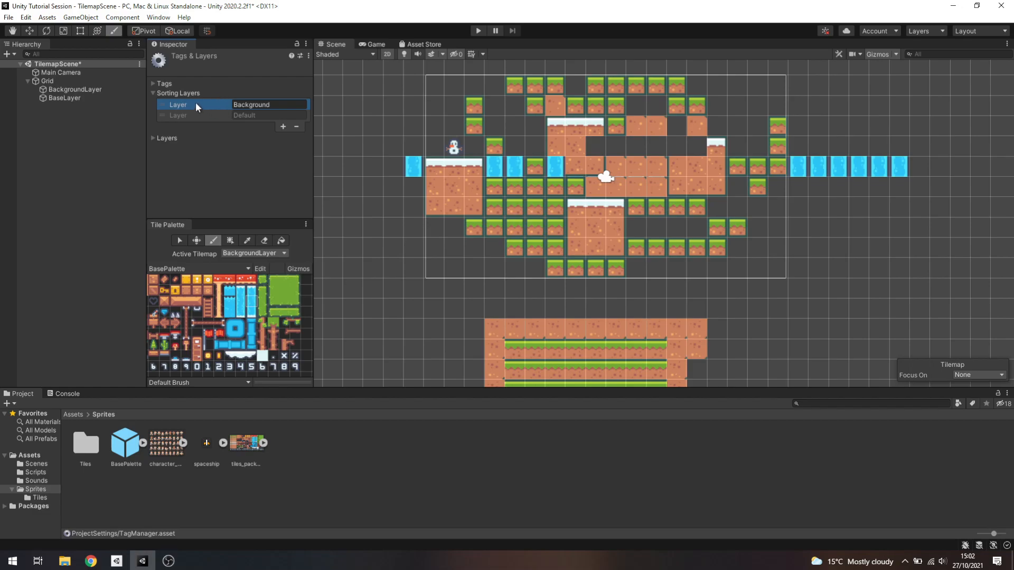
Add two more sorting layers named Foreground and Effects below Default
left_click(282, 126)
left_click(265, 126)
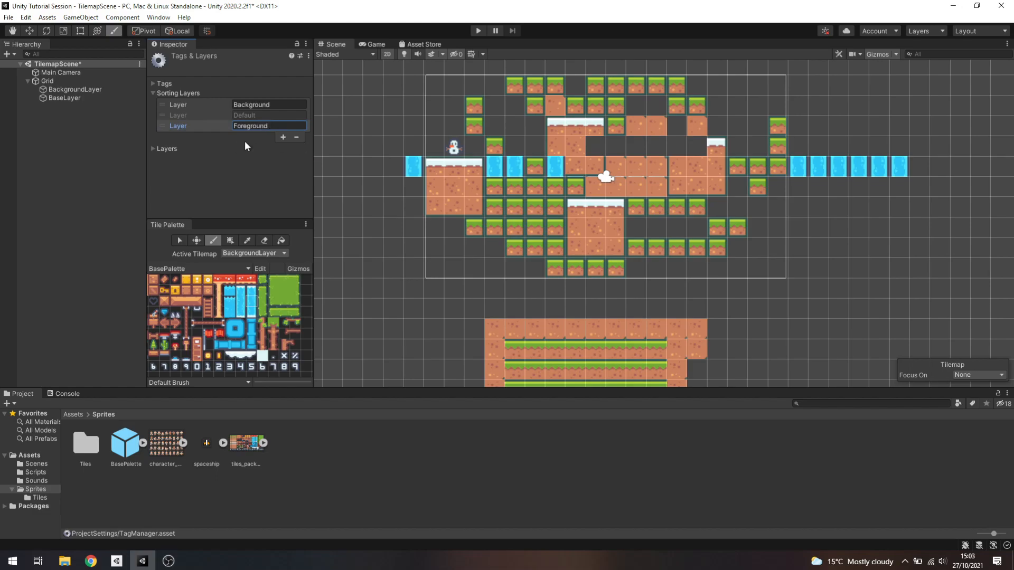
left_click(284, 138)
left_click(280, 136)
type("Effects")
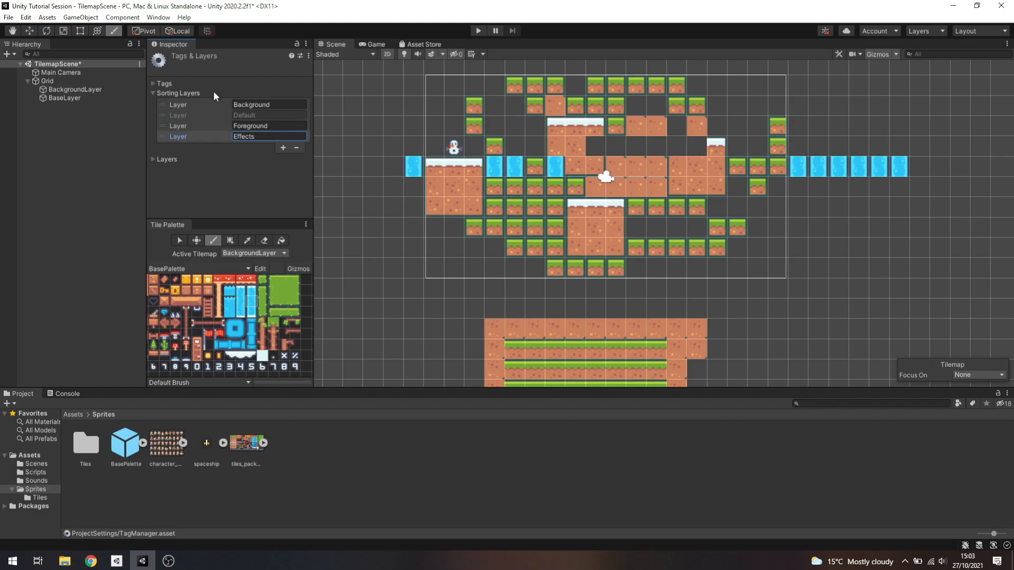
Assign BackgroundLayer's Tilemap Renderer to the Background sorting layer and set its Order in Layer to 0
left_click(71, 90)
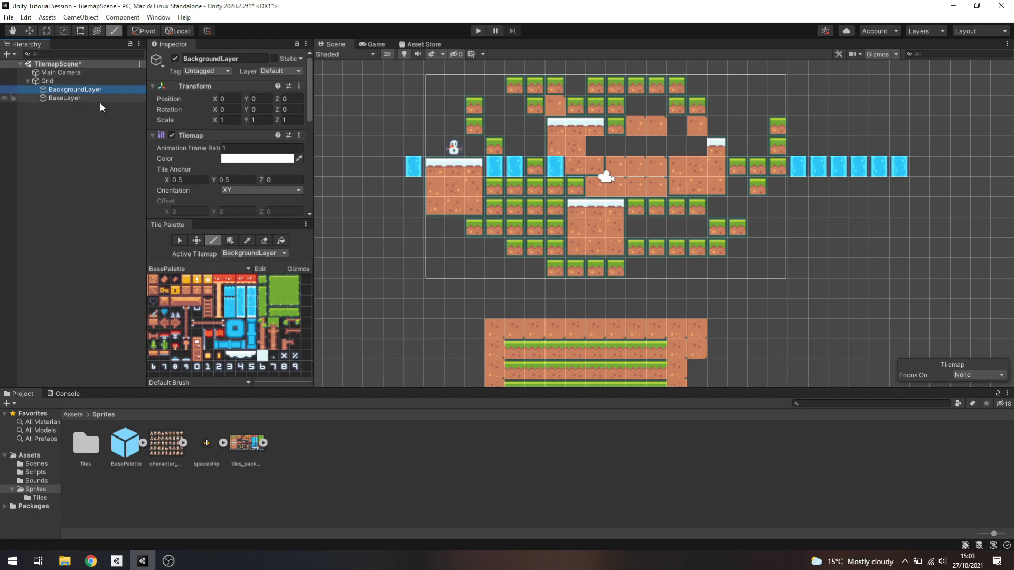
scroll(221, 169, "down", 5)
left_click(236, 139)
left_click(239, 151)
left_click(233, 151)
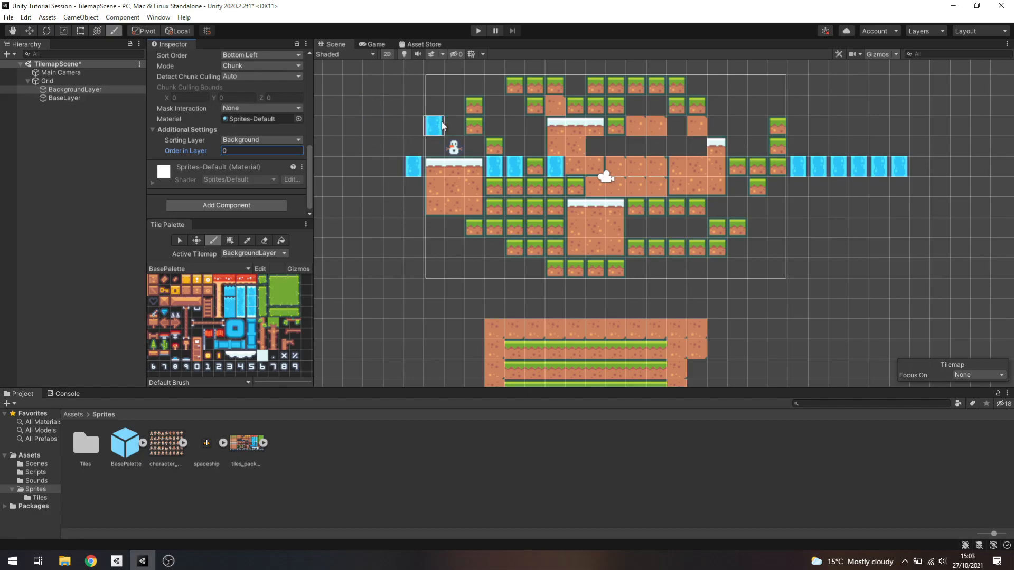
Try moving the BackgroundLayer tilemap around the scene behind the BaseLayer tiles, and undo the move
left_click(80, 90)
left_click(29, 31)
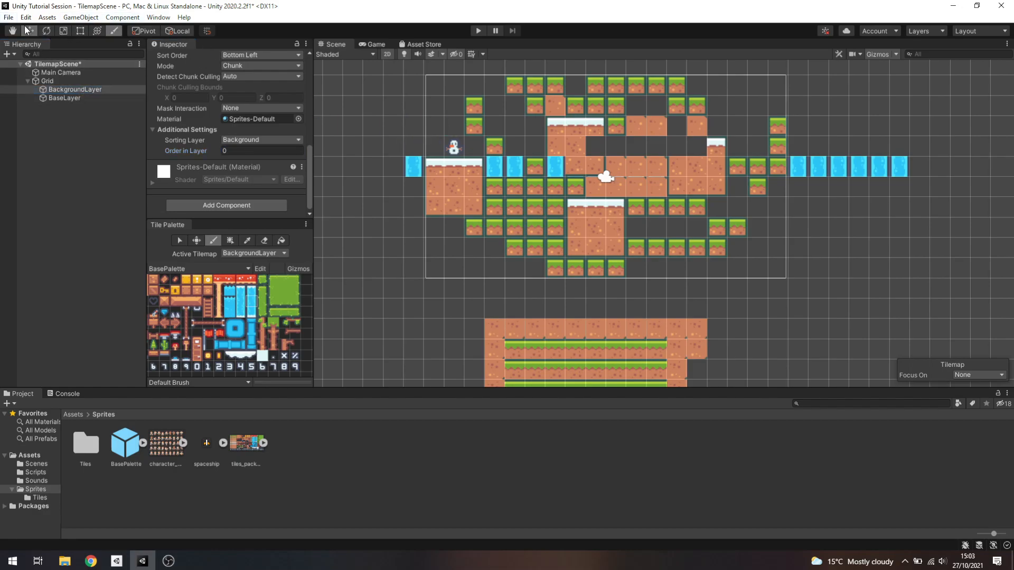
left_click_drag(616, 173, 566, 180)
left_click_drag(550, 182, 622, 225)
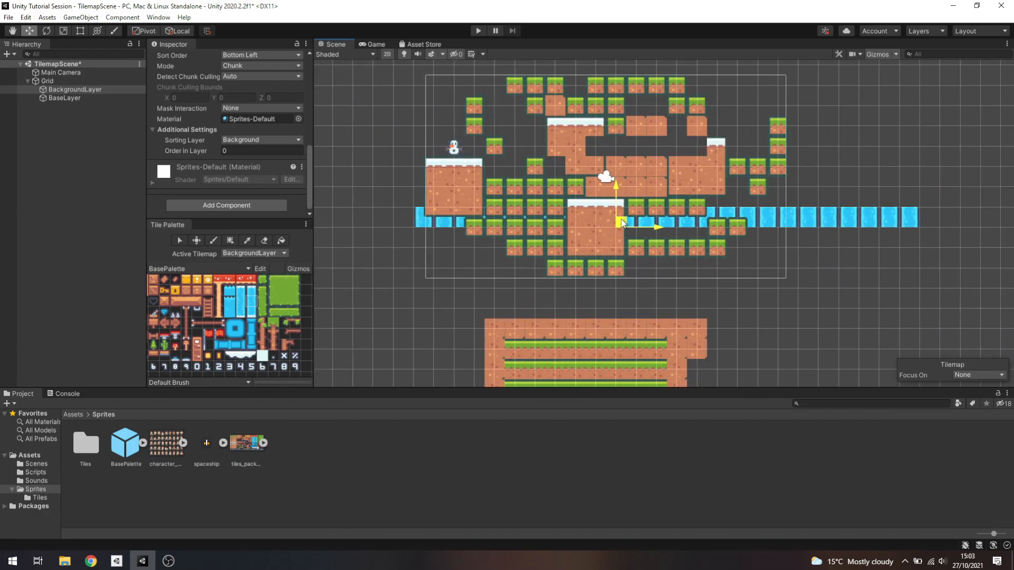
key("ctrl+z")
key("ctrl+y")
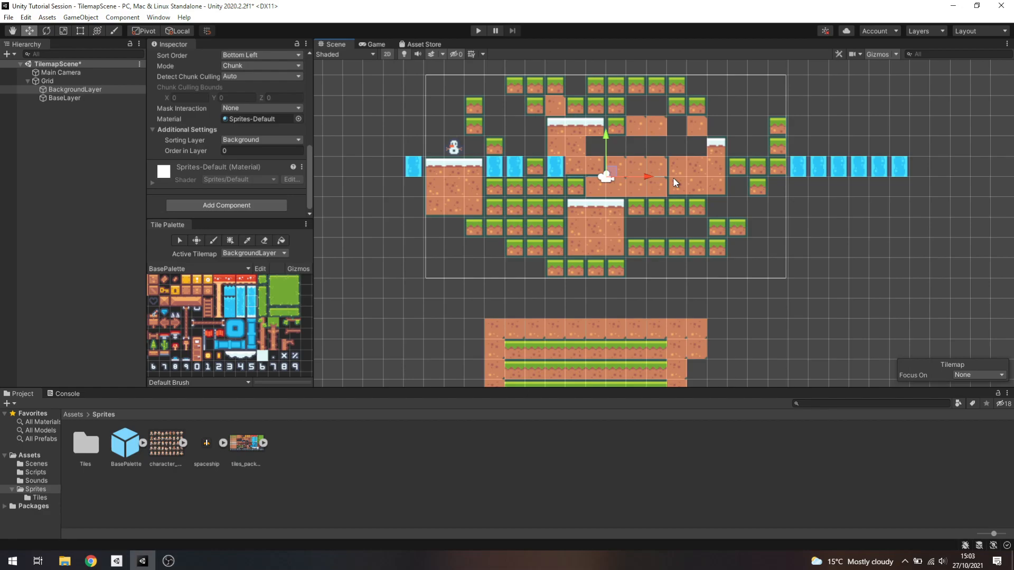
Try the Foreground and Effects sorting layers on BackgroundLayer and set it back to Background
left_click(96, 90)
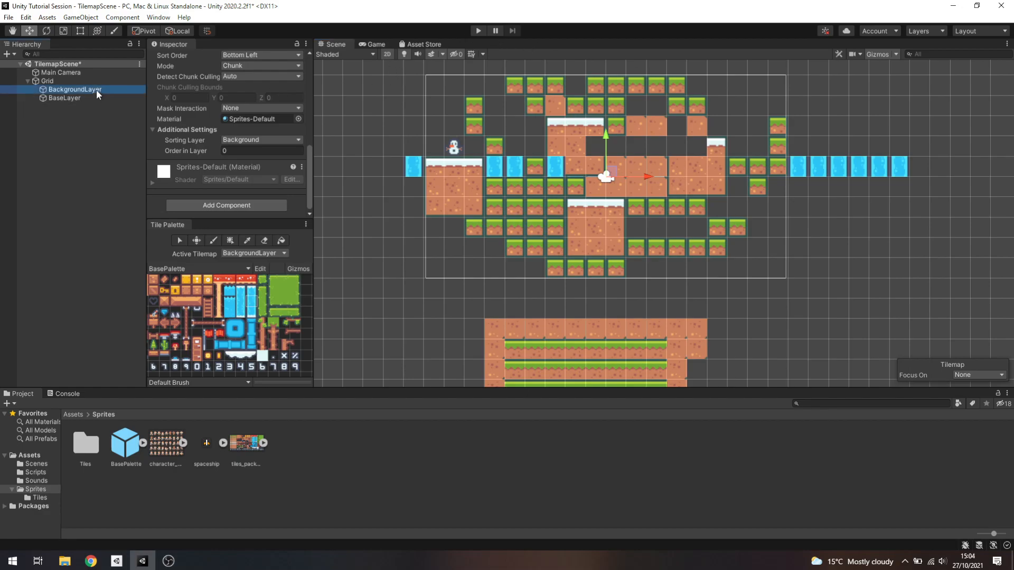
left_click(232, 140)
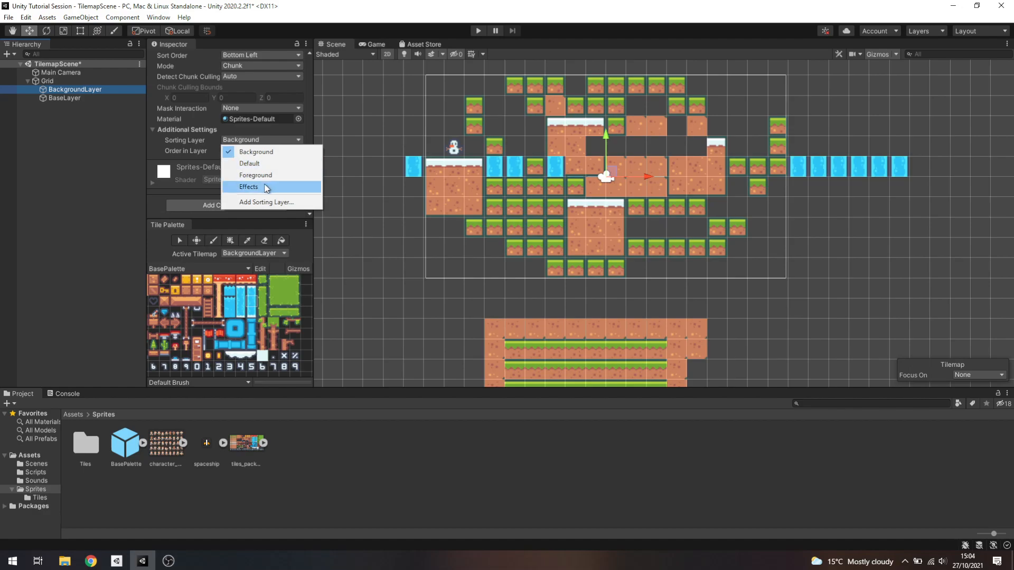
left_click(271, 175)
left_click(258, 138)
left_click(253, 187)
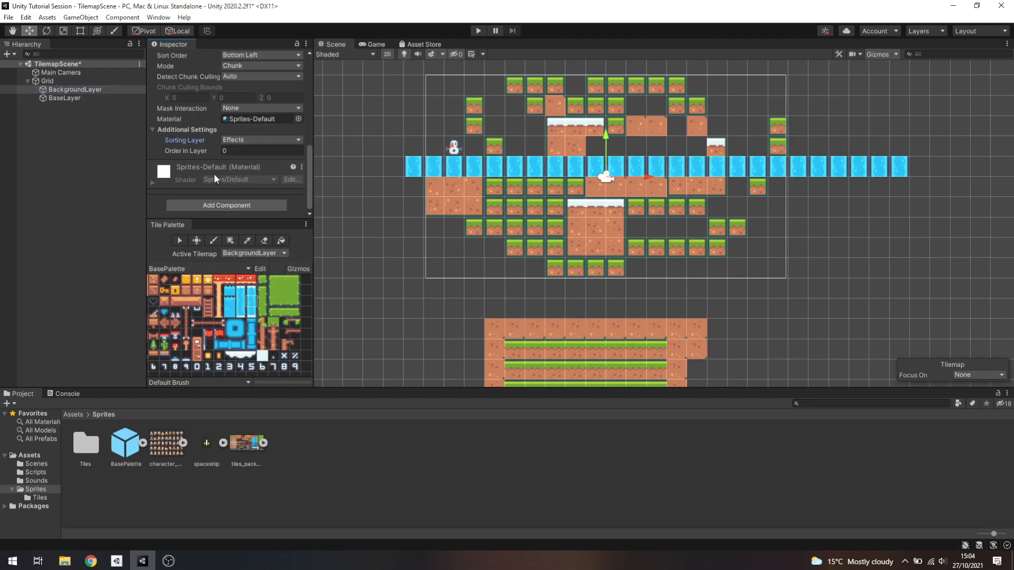
left_click(287, 139)
left_click(283, 152)
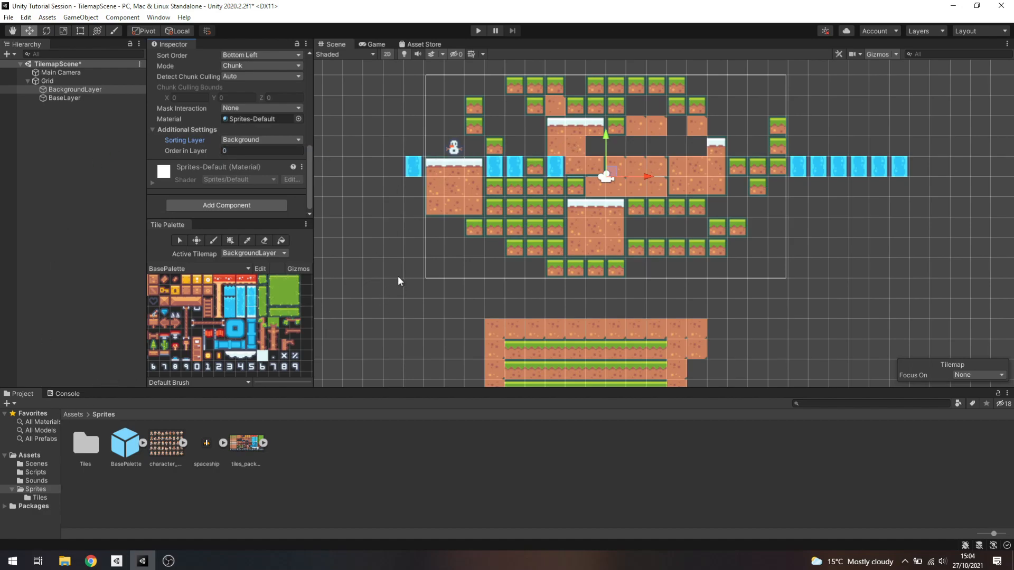
Fill a large rectangle of water tiles on BackgroundLayer with the box fill brush, extending beyond the camera frame around the main layout
scroll(397, 277, "down", 3)
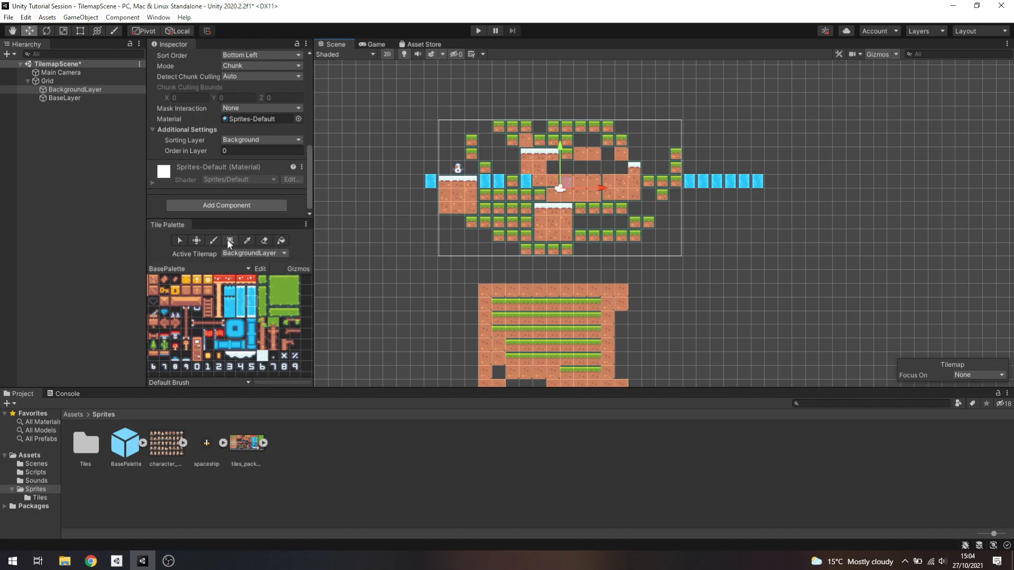
left_click(245, 299)
left_click(230, 241)
left_click_drag(362, 71, 843, 292)
Compare the filled water background in the Game view with the Main Camera's frame in the Scene view
left_click(370, 45)
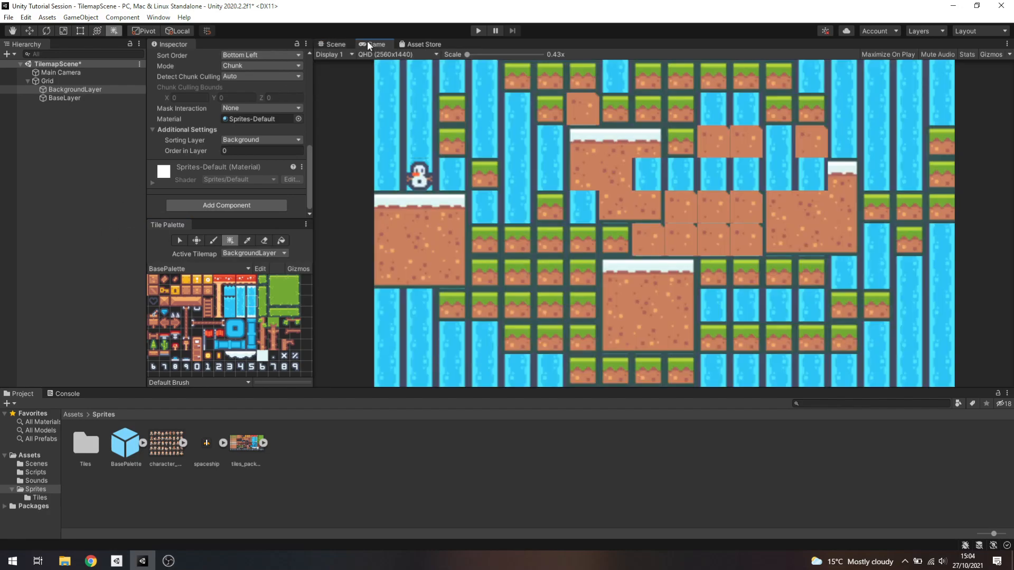
left_click(328, 44)
left_click(83, 73)
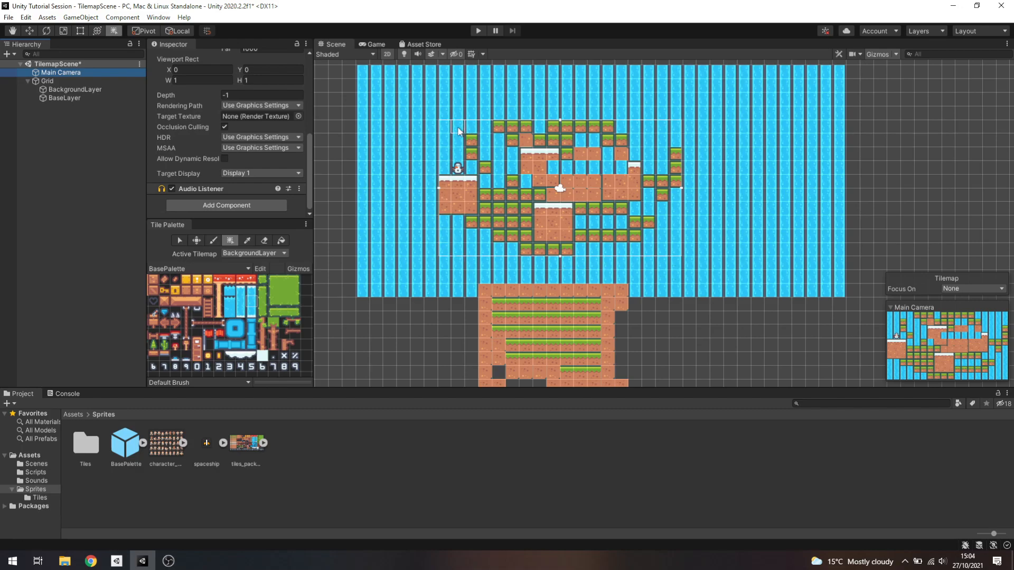
left_click(373, 44)
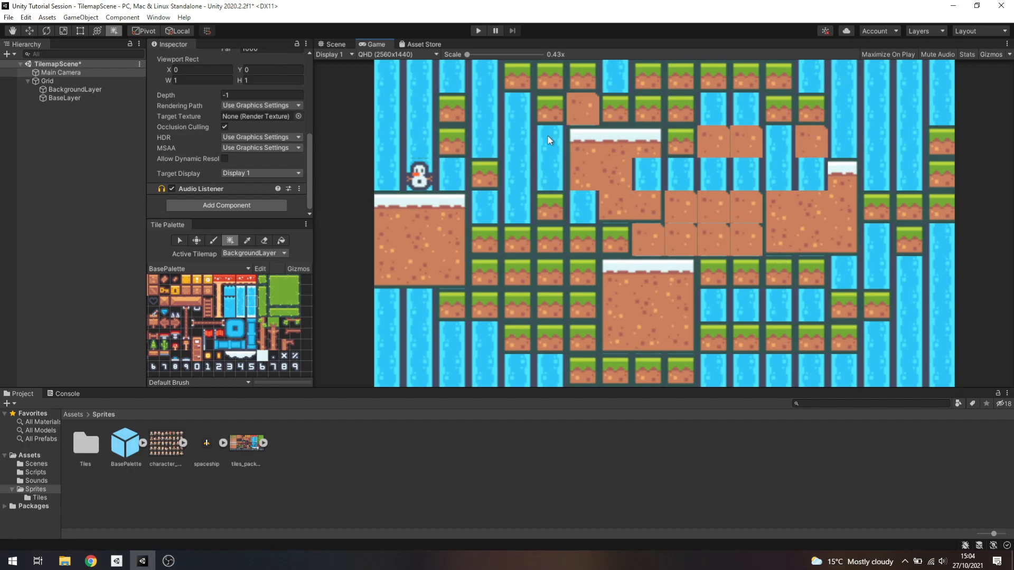
left_click(334, 43)
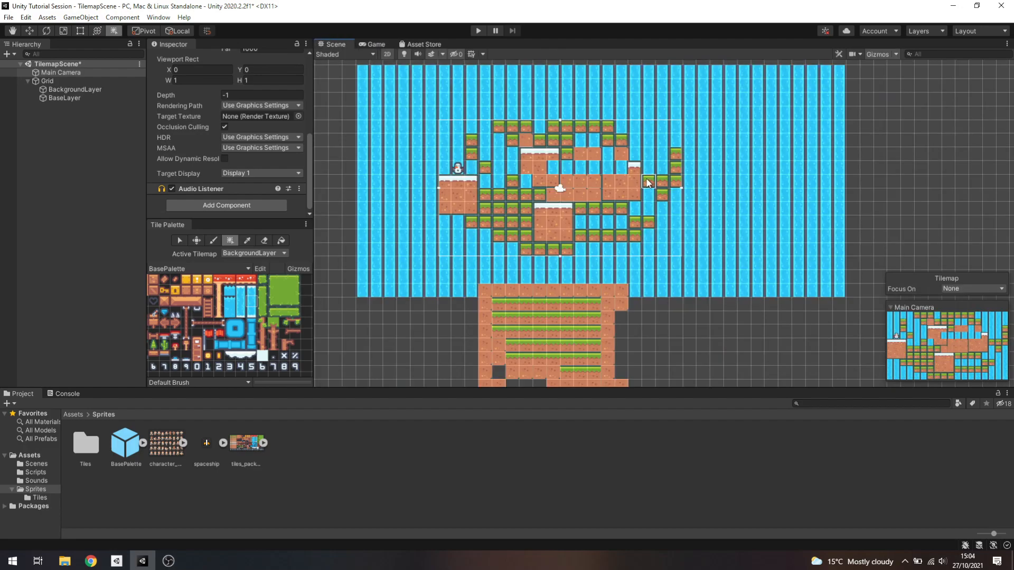
scroll(750, 159, "down", 4)
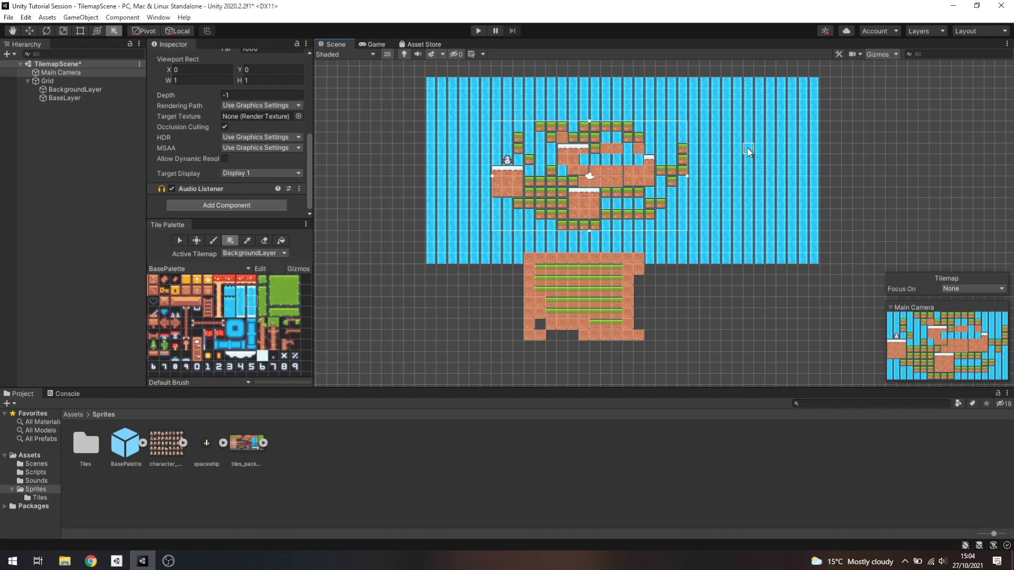
left_click(373, 44)
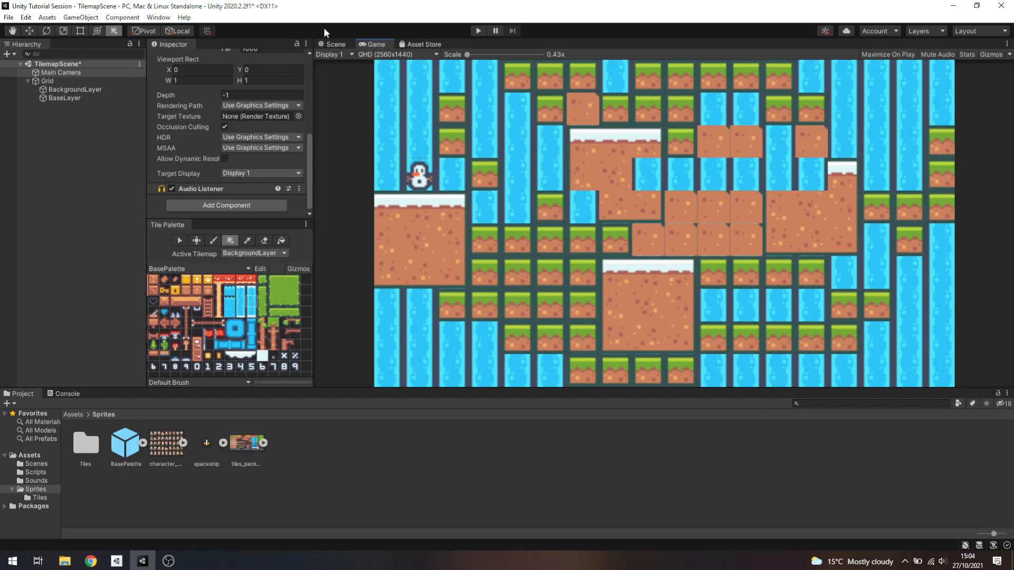
left_click(332, 44)
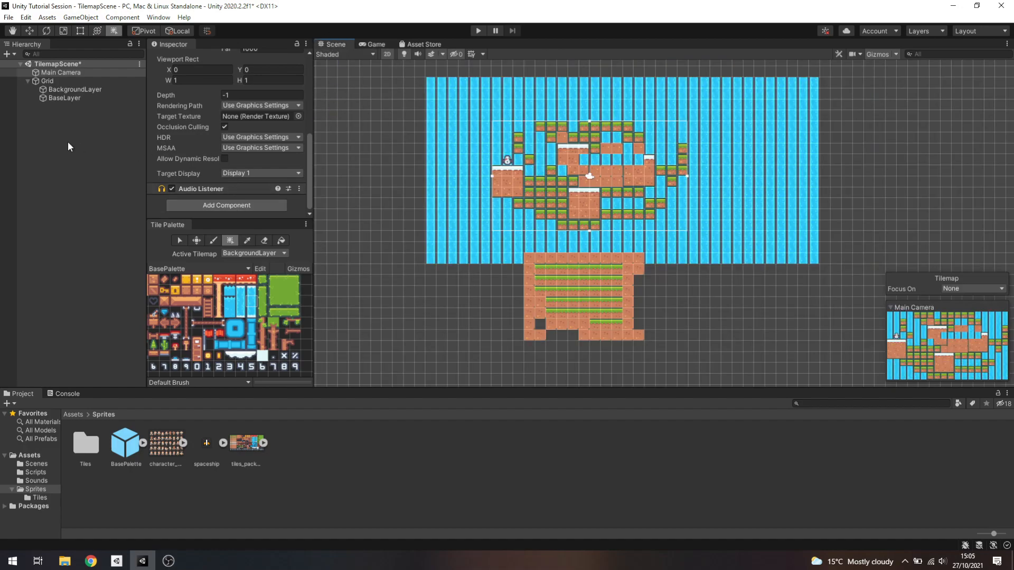
Inspect BaseLayer's Tilemap Renderer sorting settings and its Tilemap Collider 2D component
left_click(65, 97)
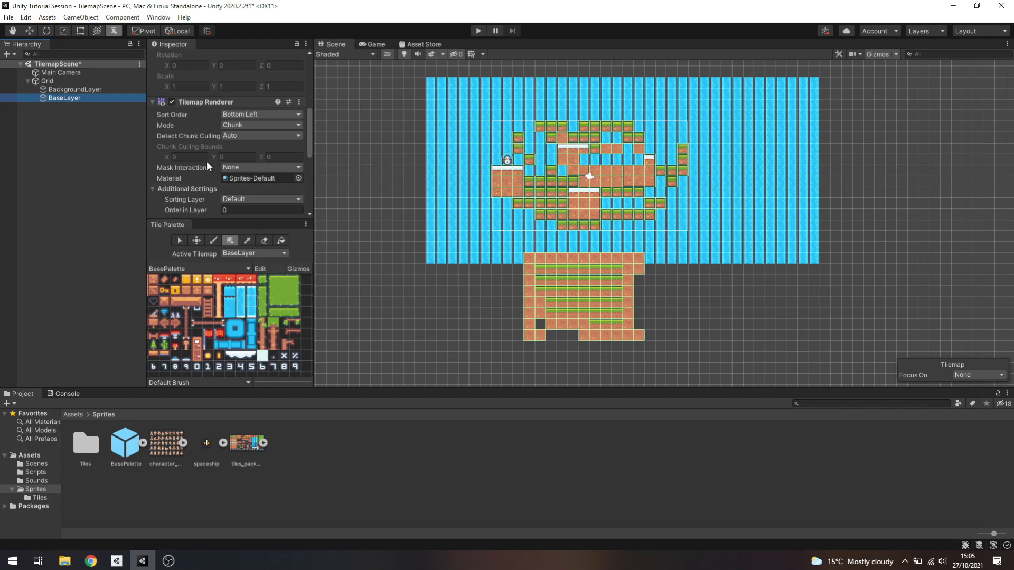
left_click(75, 89)
left_click(80, 98)
scroll(584, 211, "up", 4)
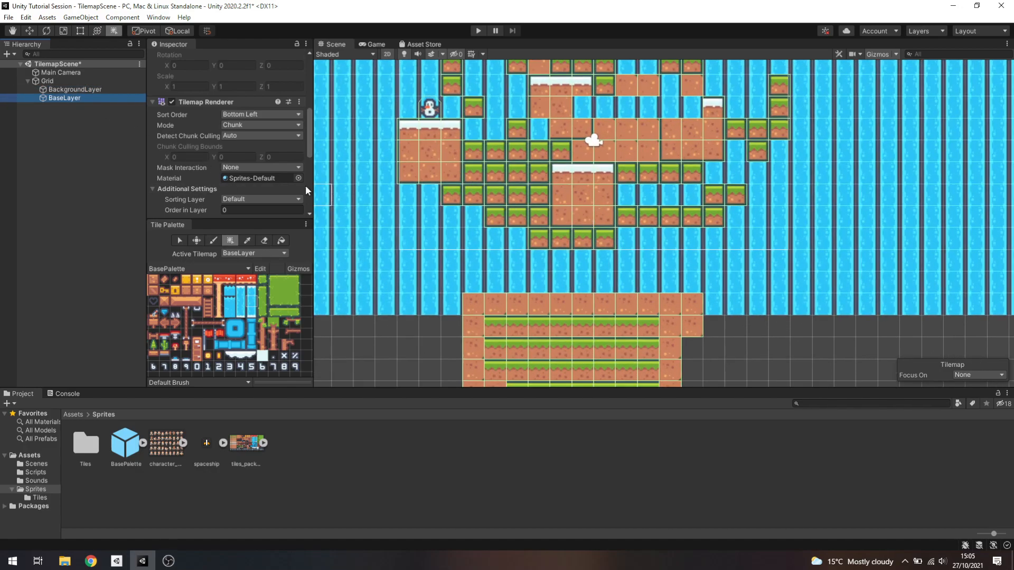
scroll(195, 125, "down", 4)
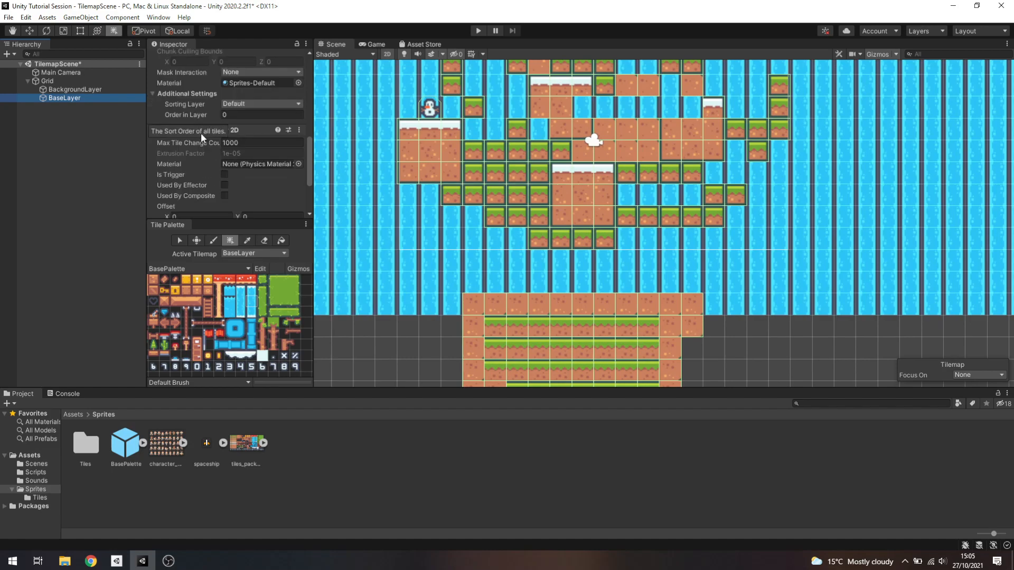
scroll(187, 157, "down", 3)
scroll(197, 154, "up", 4)
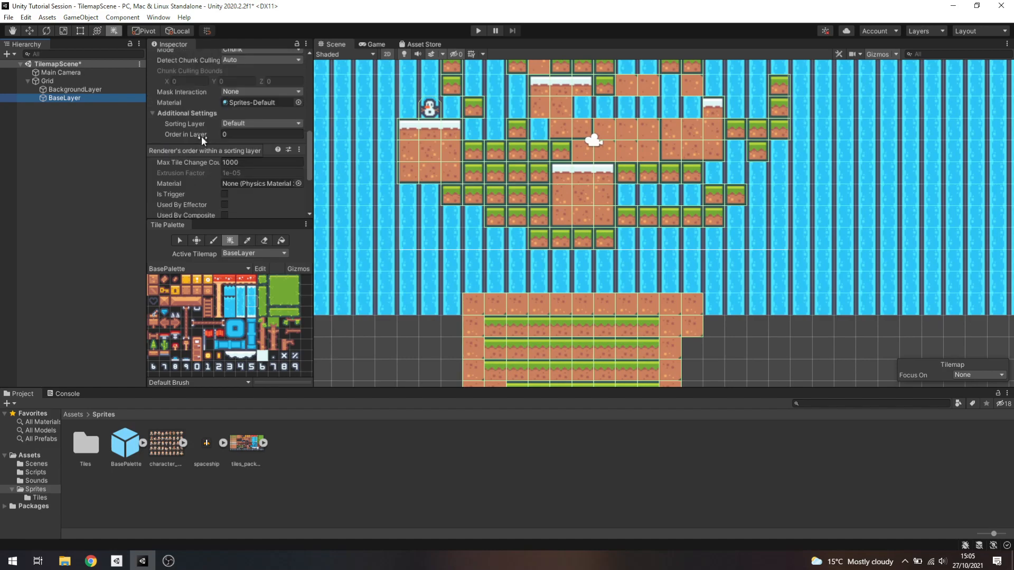
scroll(201, 135, "down", 4)
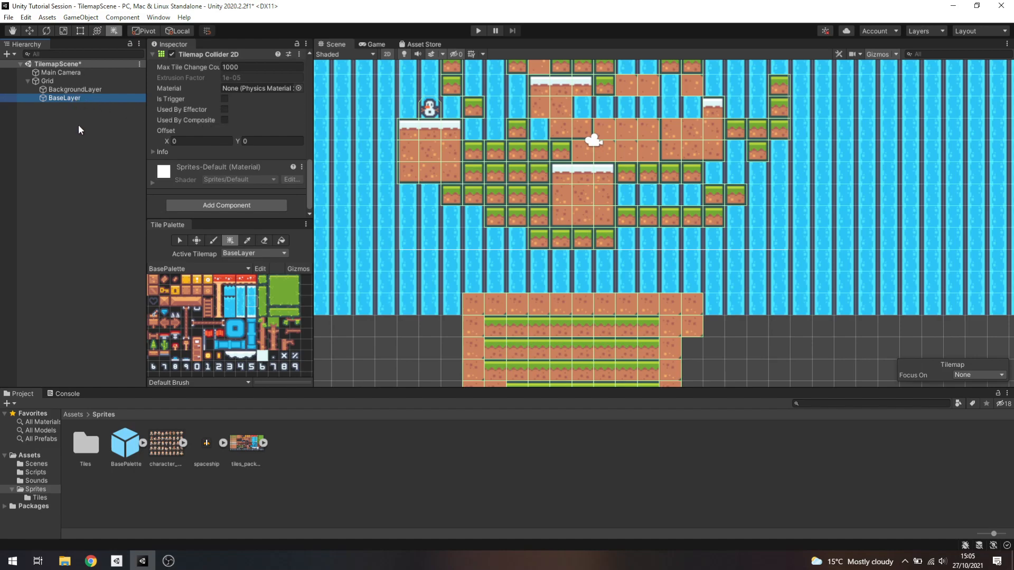
mouse_move(198, 73)
Open the Tiles folder in Sprites and examine the Collider Type options of the tiles_packed_0 tile, keeping Sprite
left_click(138, 445)
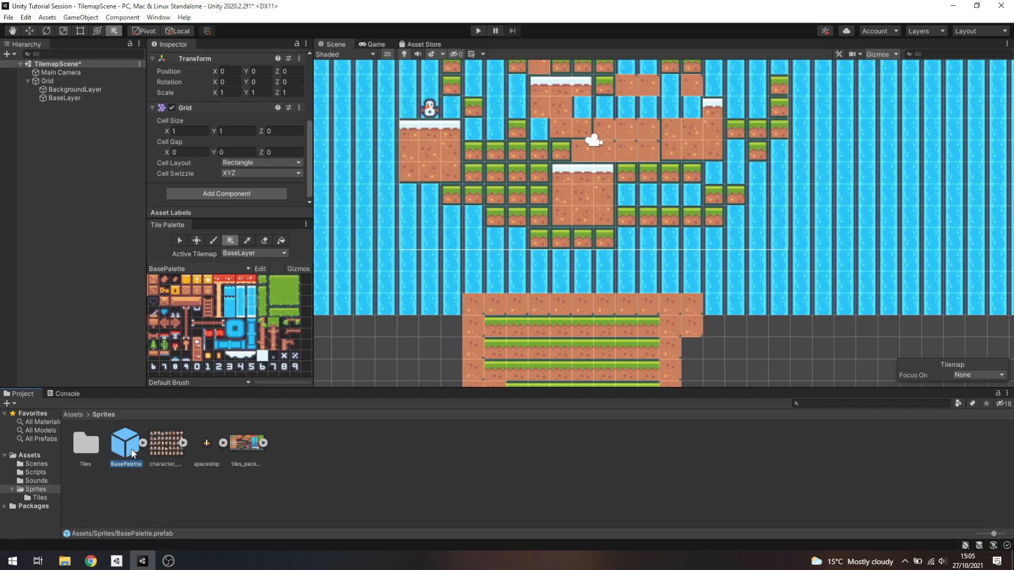
left_click(80, 445)
double_click(87, 446)
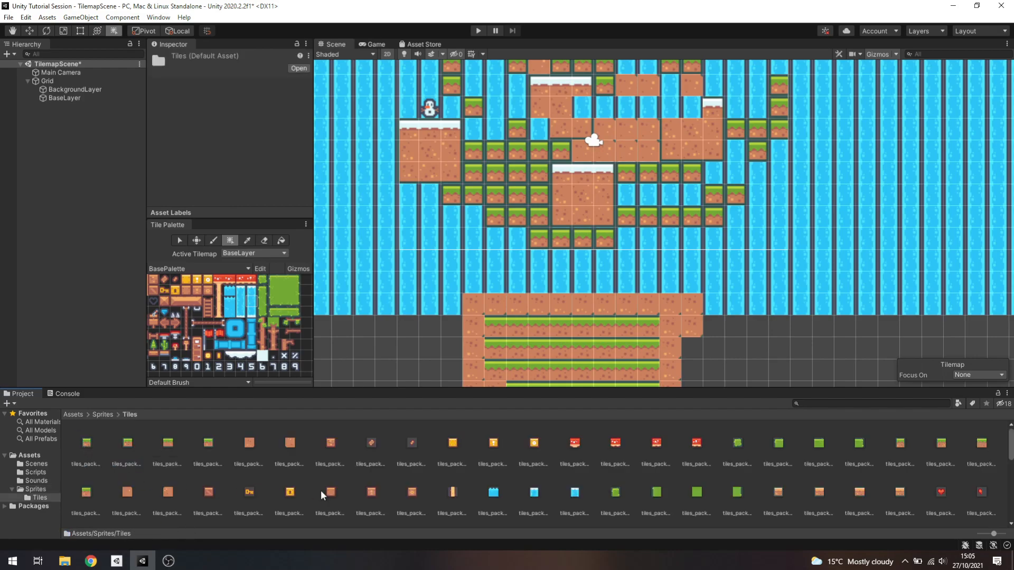
left_click(90, 441)
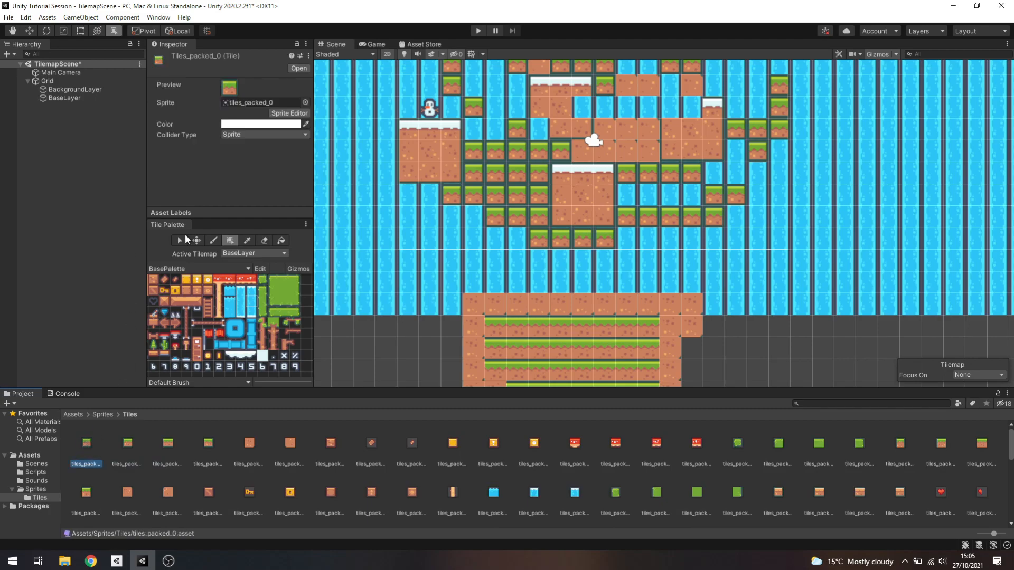
left_click(258, 135)
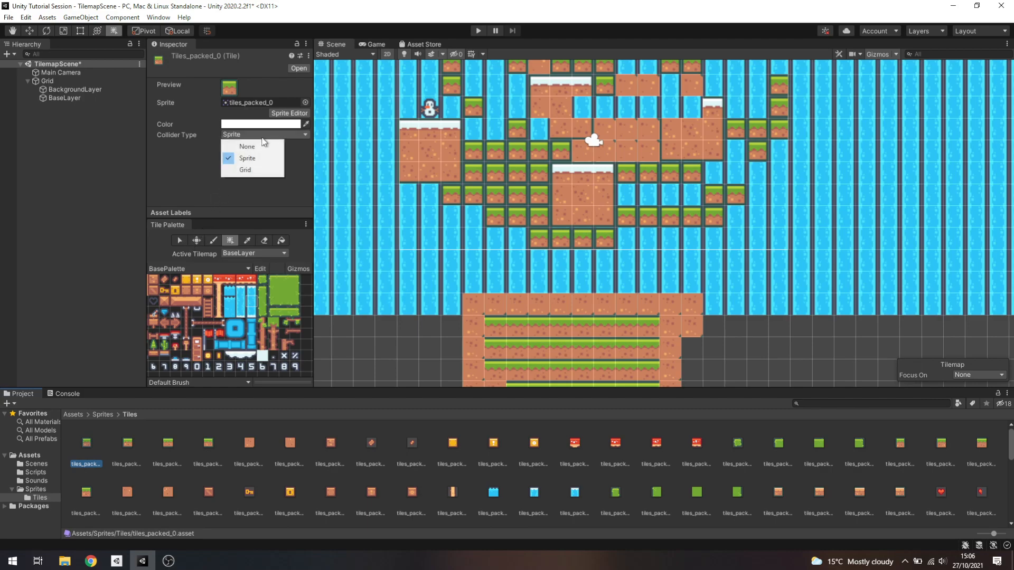
left_click(229, 135)
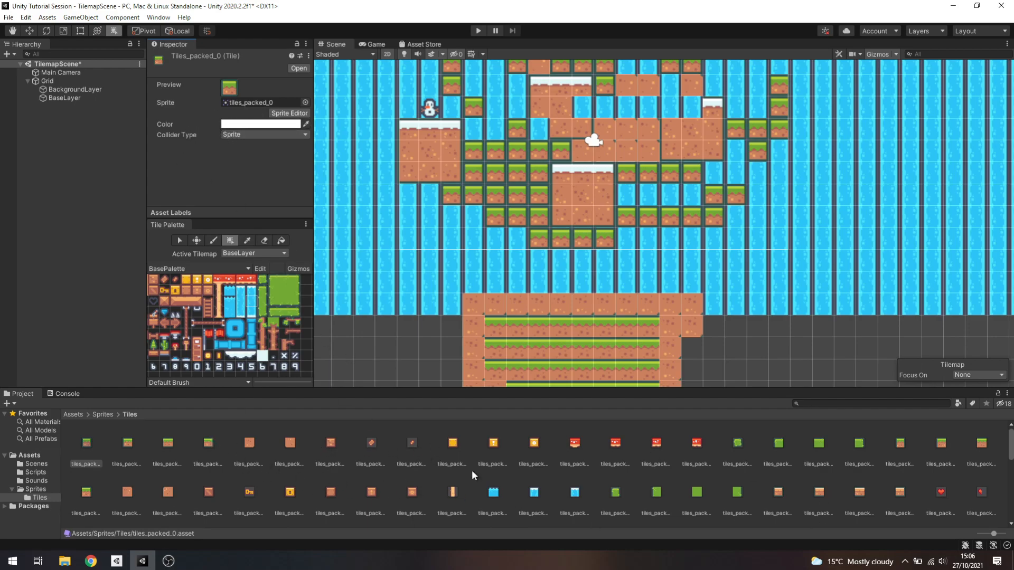
left_click(103, 414)
double_click(86, 446)
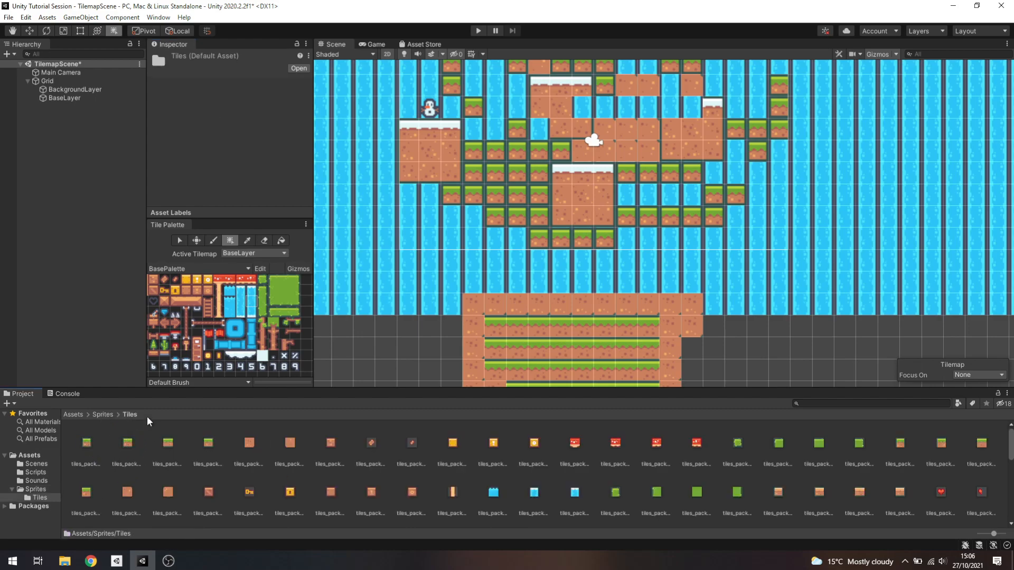
left_click(83, 441)
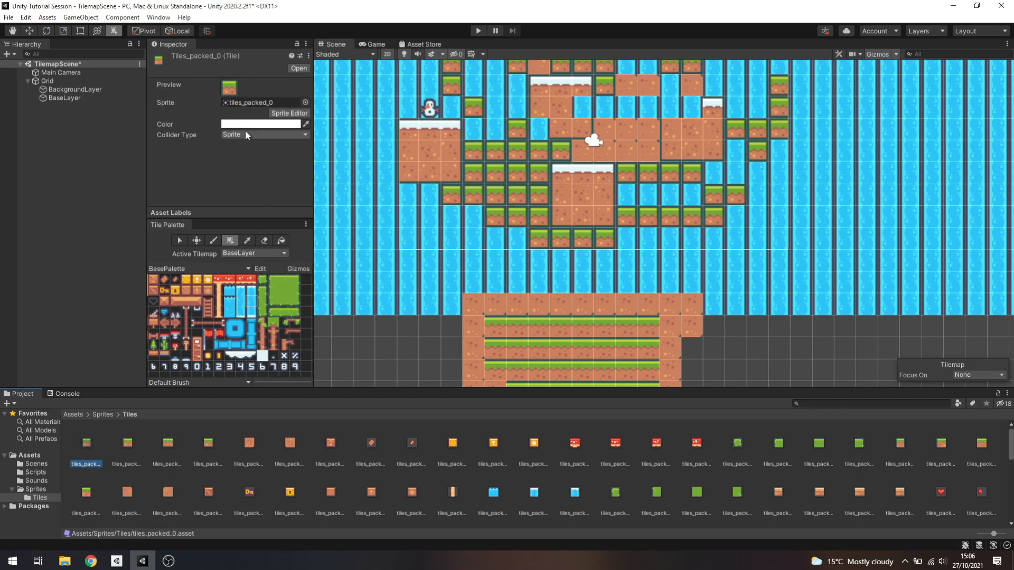
left_click(245, 133)
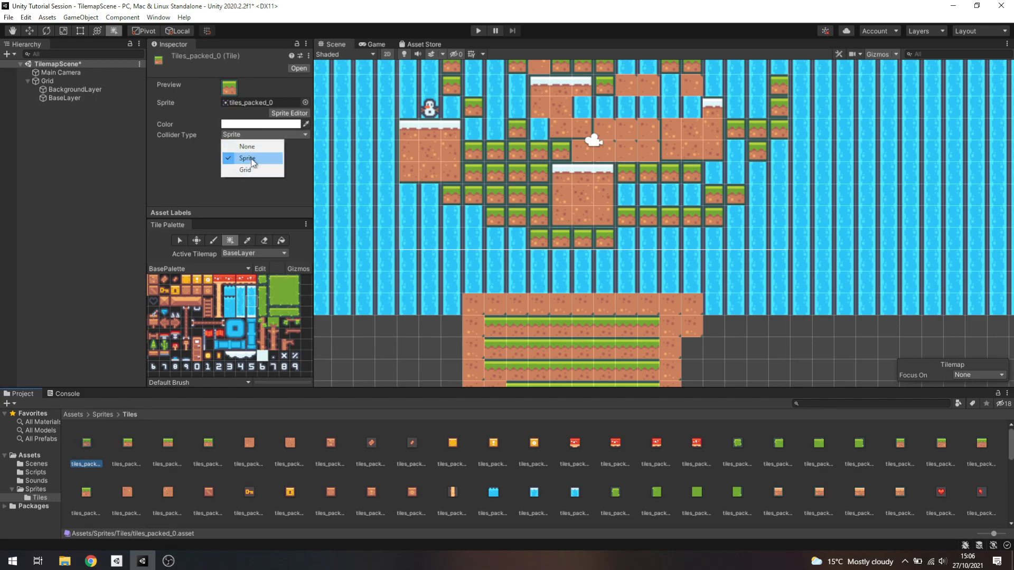
left_click(250, 160)
Browse the remaining tile assets in the Tiles folder and inspect the tiles_packed_108 tile's settings
scroll(486, 462, "down", 5)
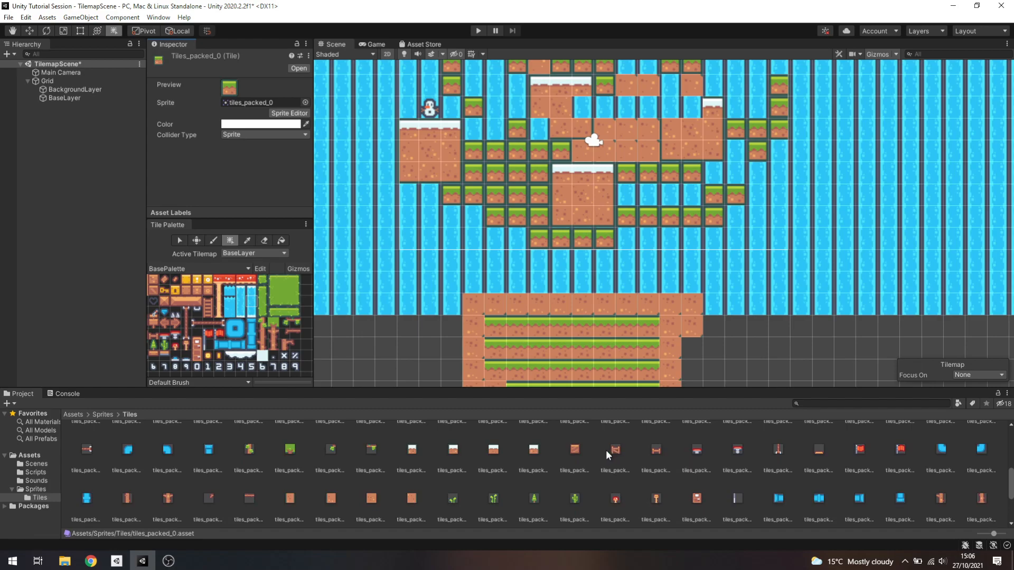
left_click(734, 450)
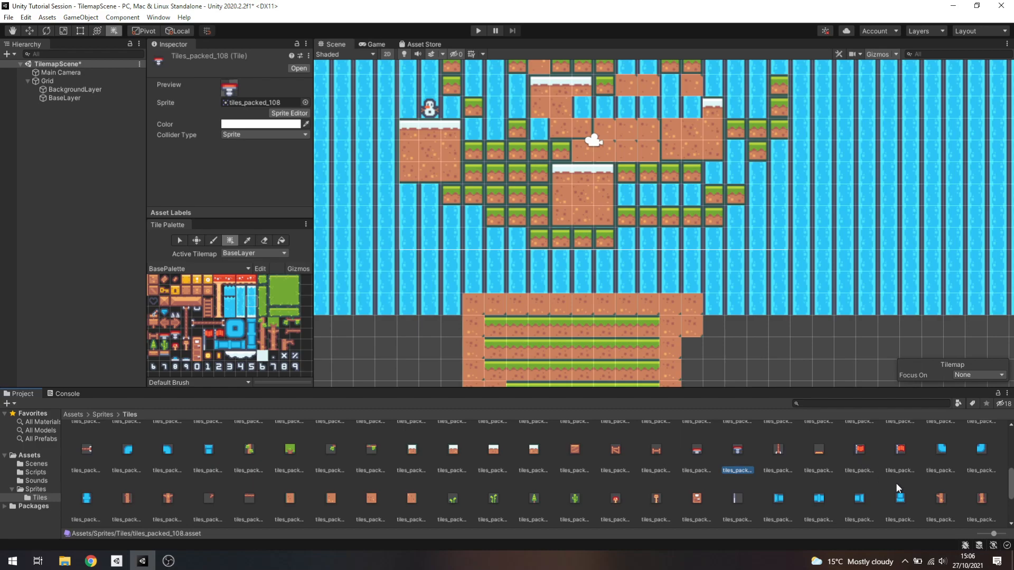
scroll(312, 493, "down", 2)
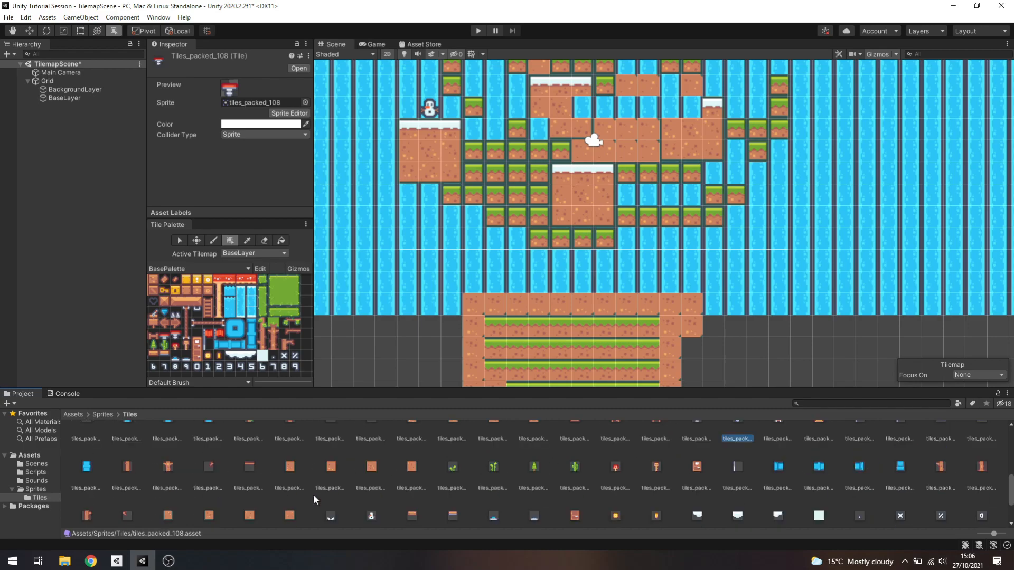
scroll(313, 499, "down", 2)
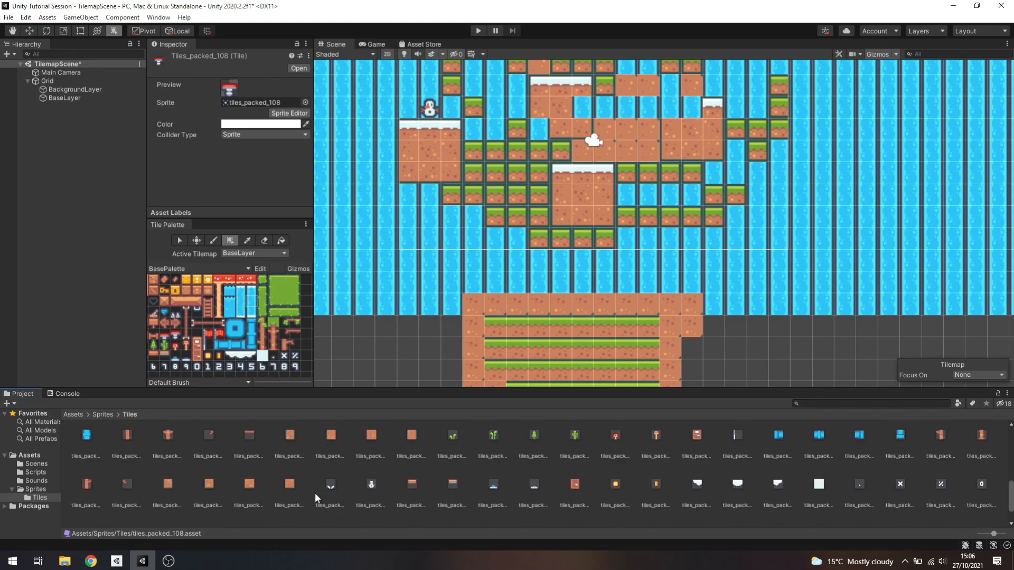
scroll(314, 493, "down", 2)
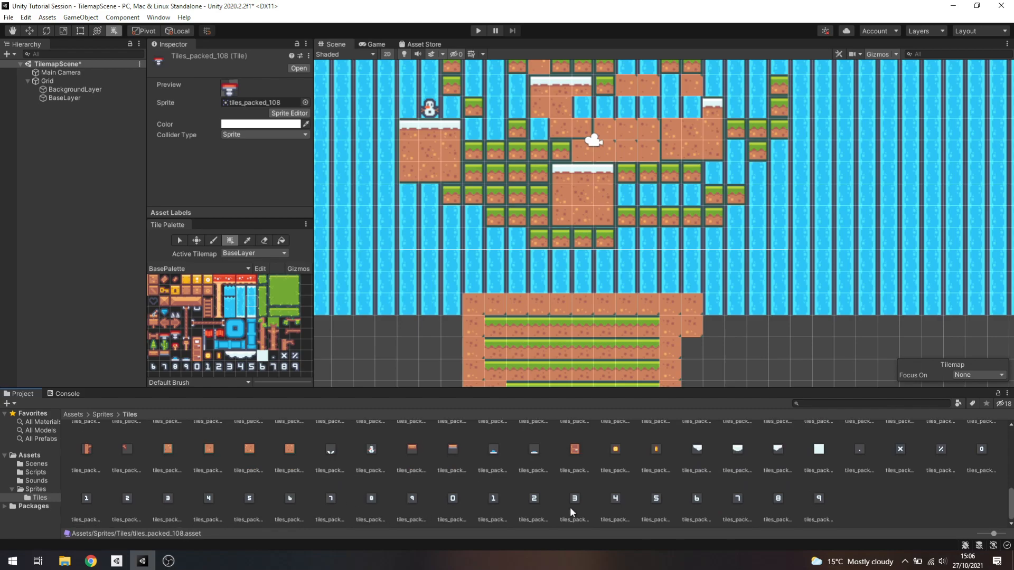
scroll(693, 462, "up", 5)
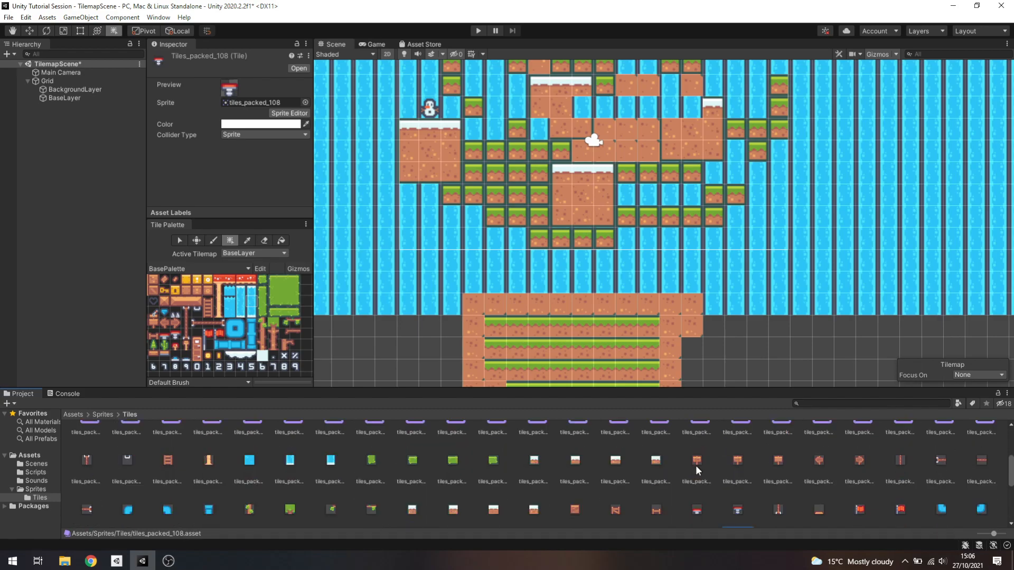
scroll(739, 460, "down", 2)
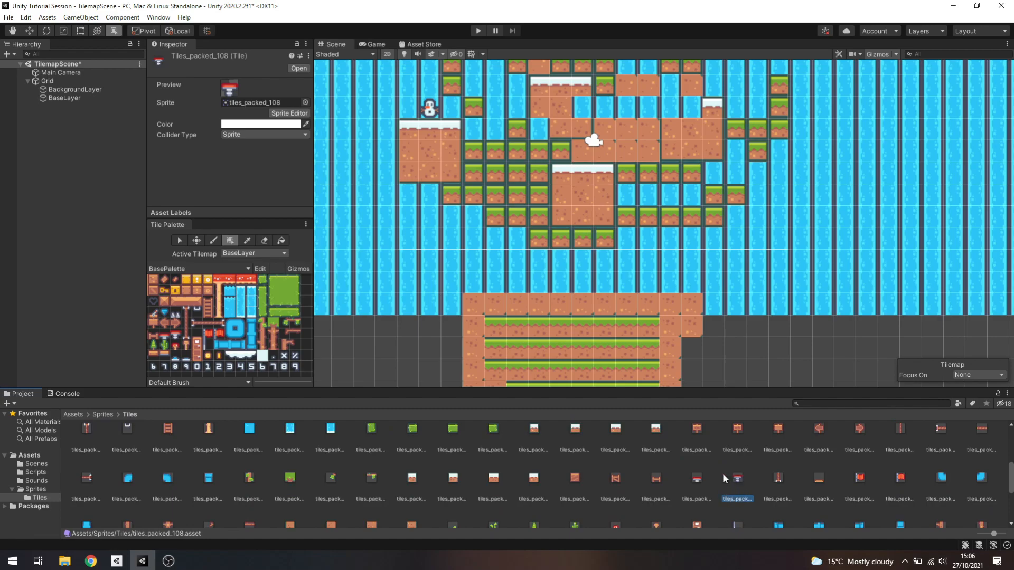
Try the Grid and None collider types on the tiles_packed_107 tile and set it back to Sprite
left_click(697, 478)
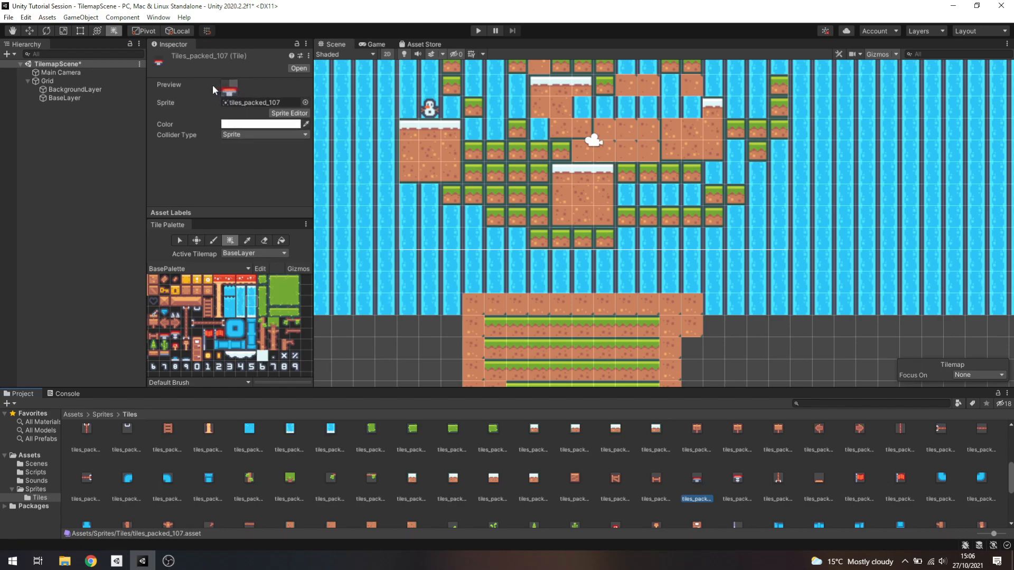
left_click(241, 135)
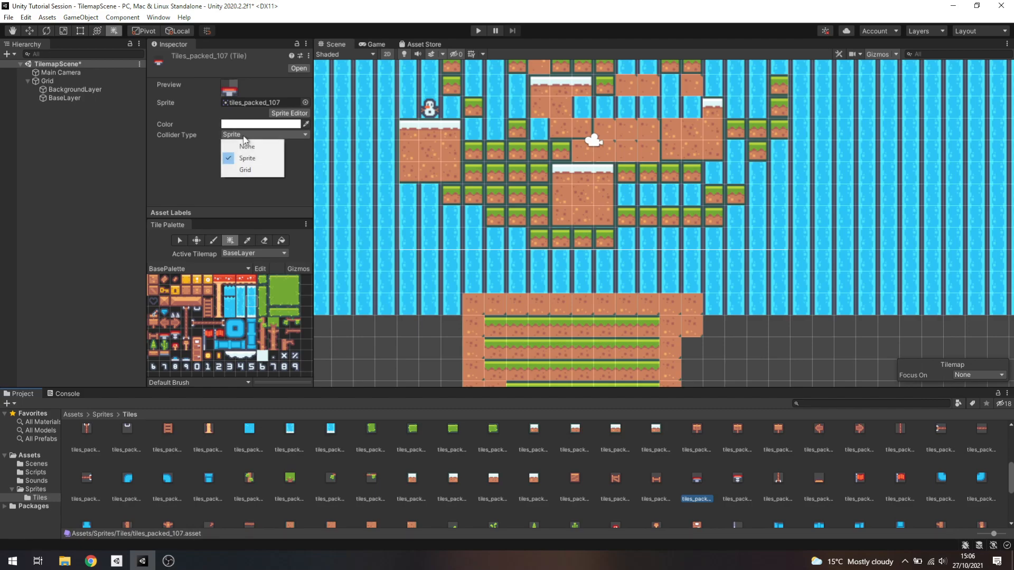
left_click(244, 172)
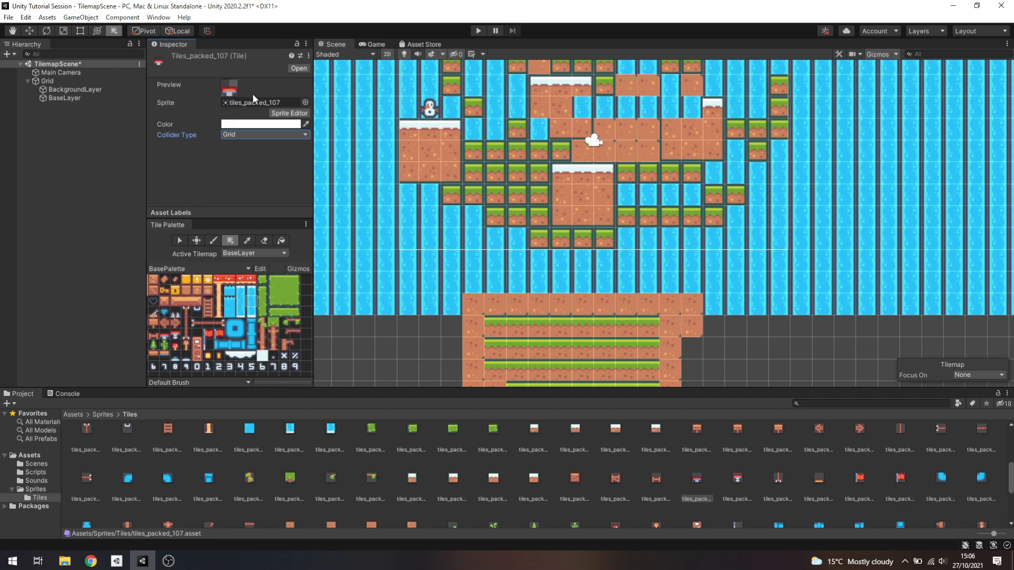
left_click(242, 135)
left_click(235, 148)
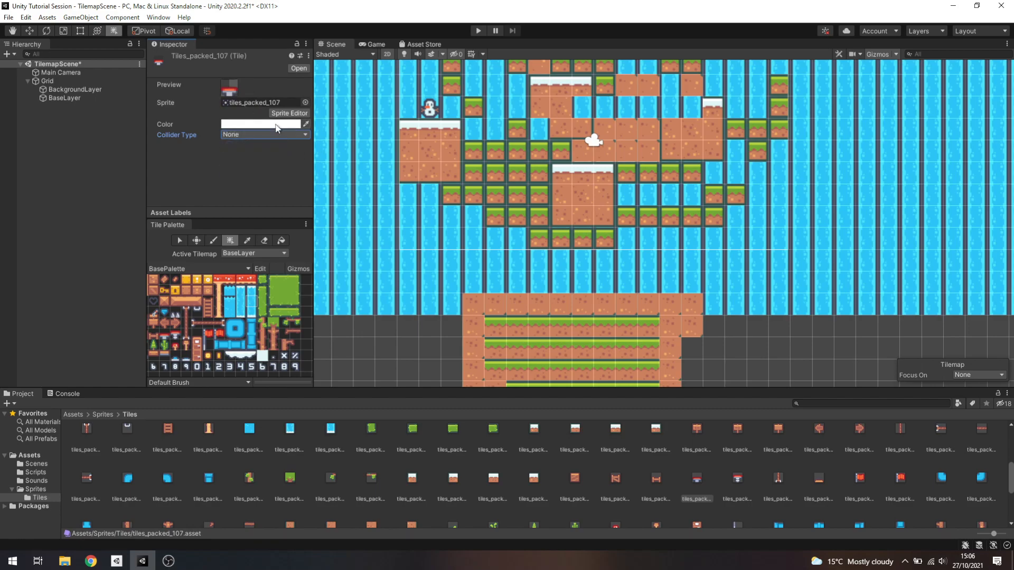
left_click(227, 134)
left_click(235, 160)
Select every tile asset in the Tiles folder, from tiles_packed_0 to the last number tile, to review their shared settings
scroll(304, 456, "up", 3)
left_click(75, 443)
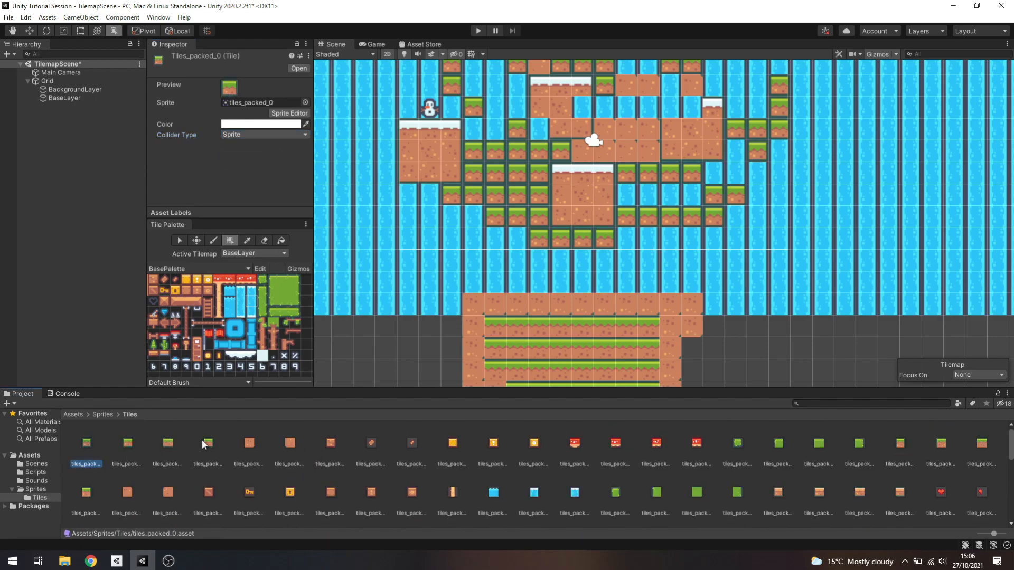
scroll(298, 468, "down", 3)
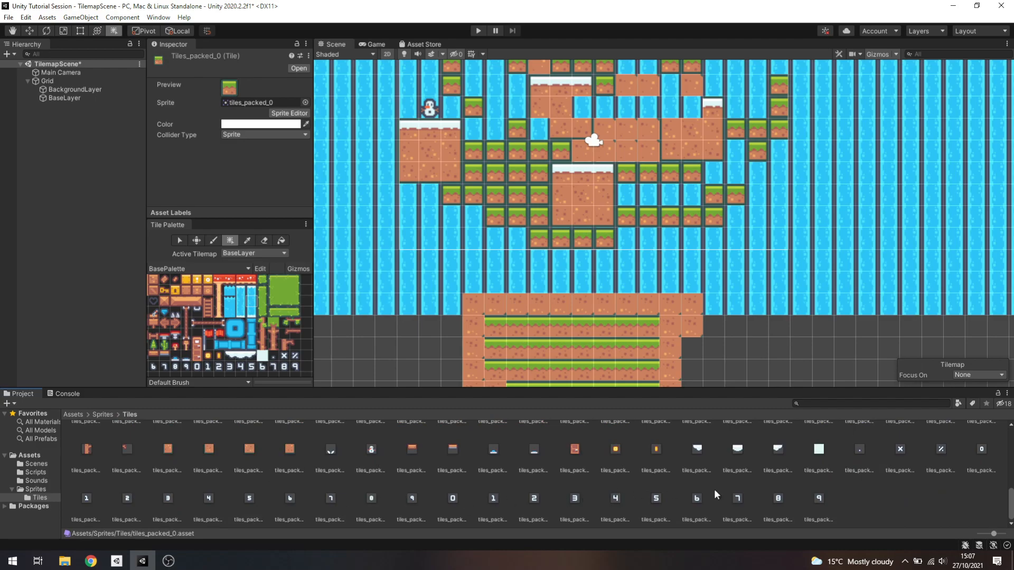
left_click(819, 499, "shift")
scroll(267, 486, "up", 5)
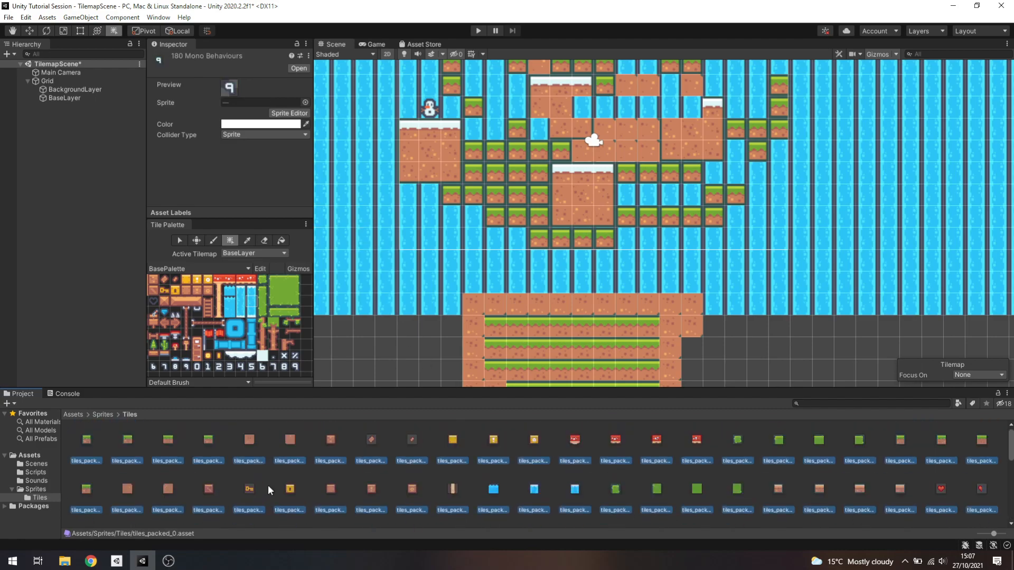
Set the Collider Type of the first four grass tiles to None and check the grass tiles on BaseLayer
left_click(88, 442)
left_click(210, 443, "shift")
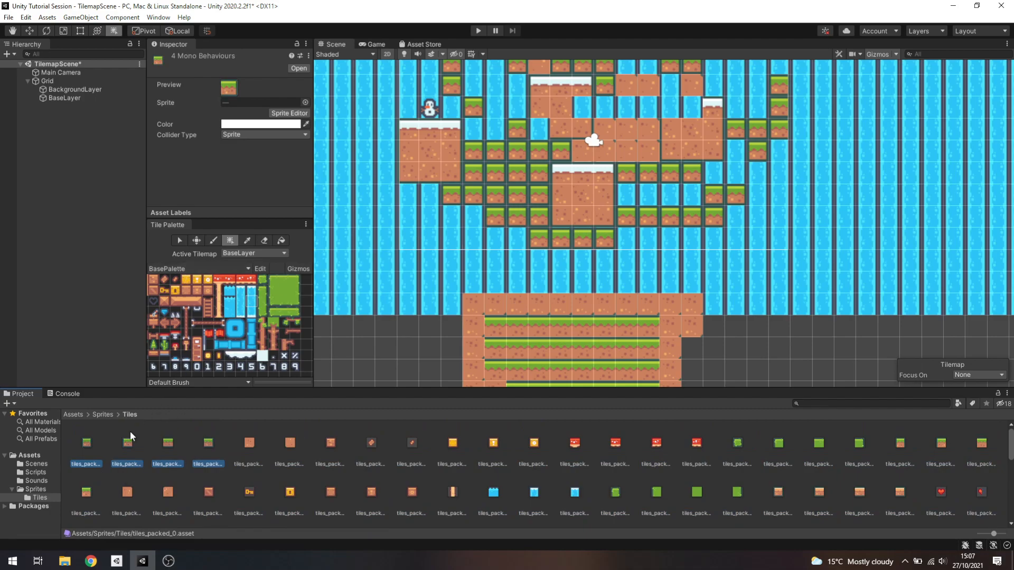
left_click(234, 134)
left_click(245, 141)
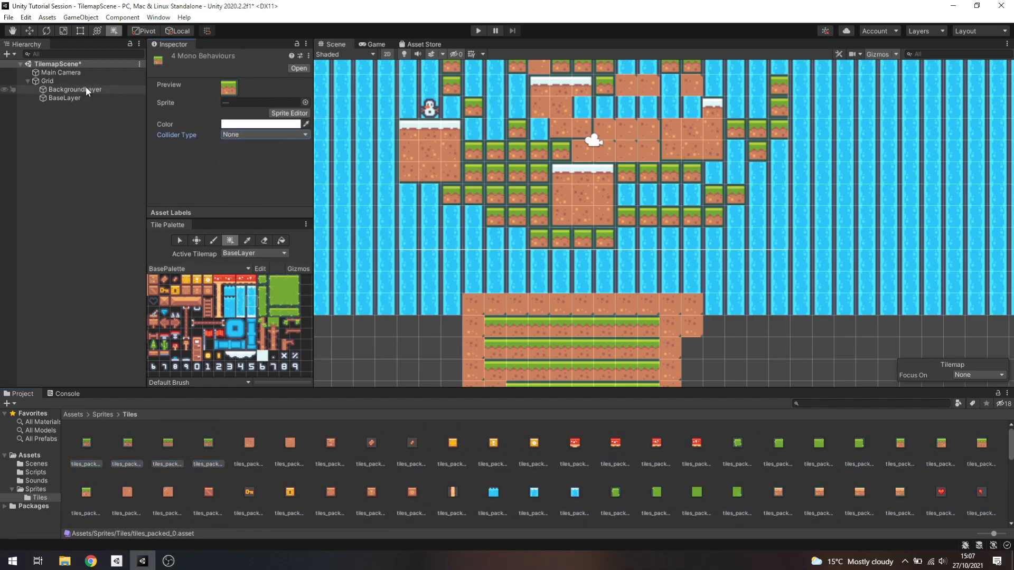
left_click(78, 97)
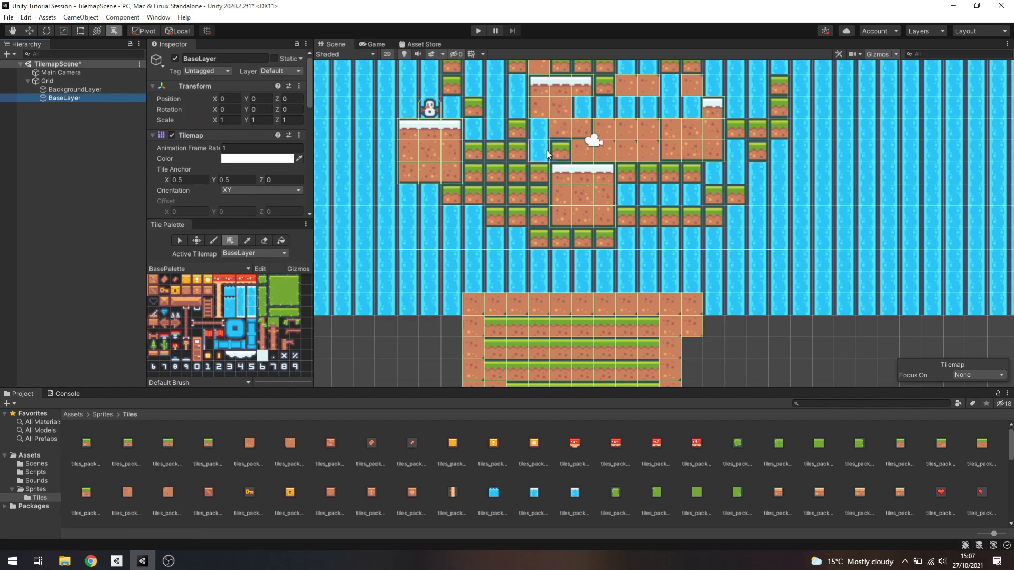
left_click(544, 237)
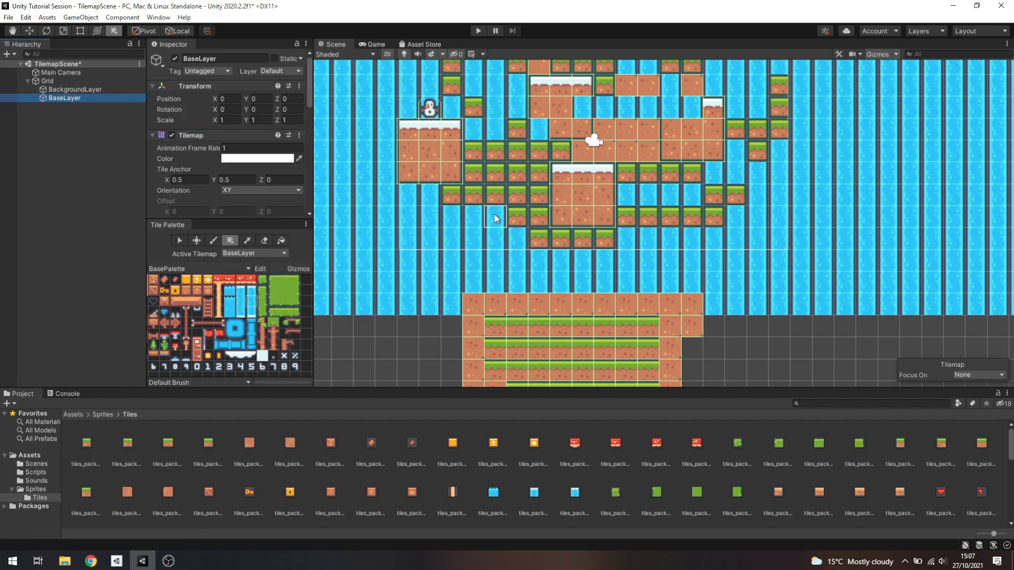
Restore the Collider Type of the first four grass tiles to Sprite
left_click(95, 444)
left_click(211, 444, "shift")
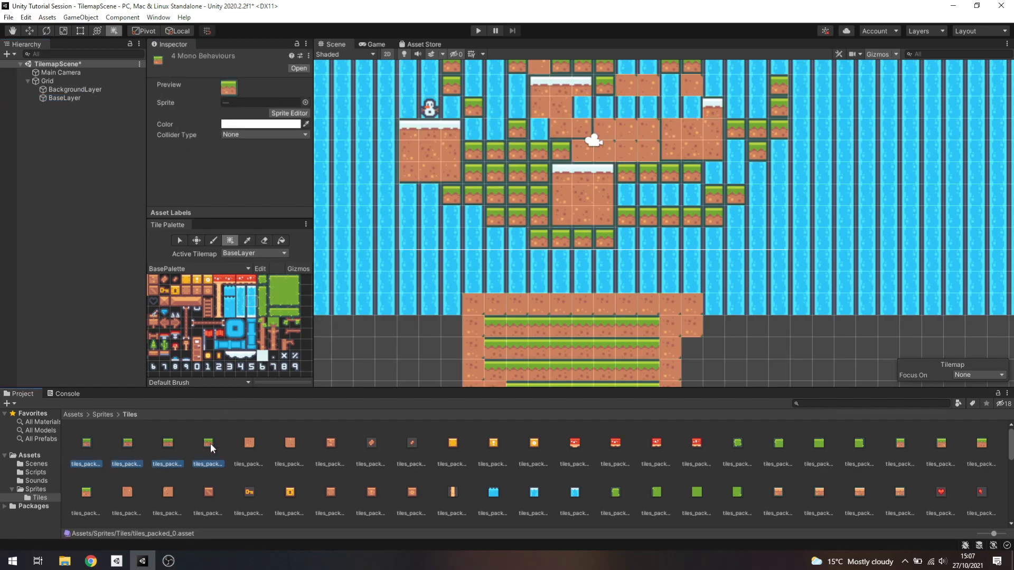
left_click(263, 134)
left_click(254, 158)
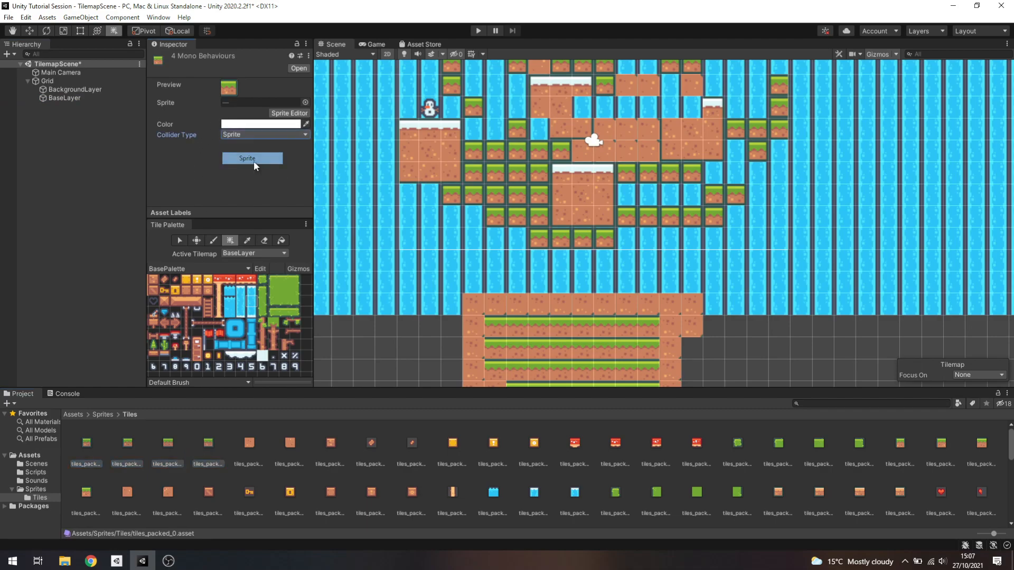
Review BaseLayer's Tilemap Collider 2D component and the collider settings of the tiles_packed_0 tile
left_click(61, 97)
scroll(224, 174, "down", 10)
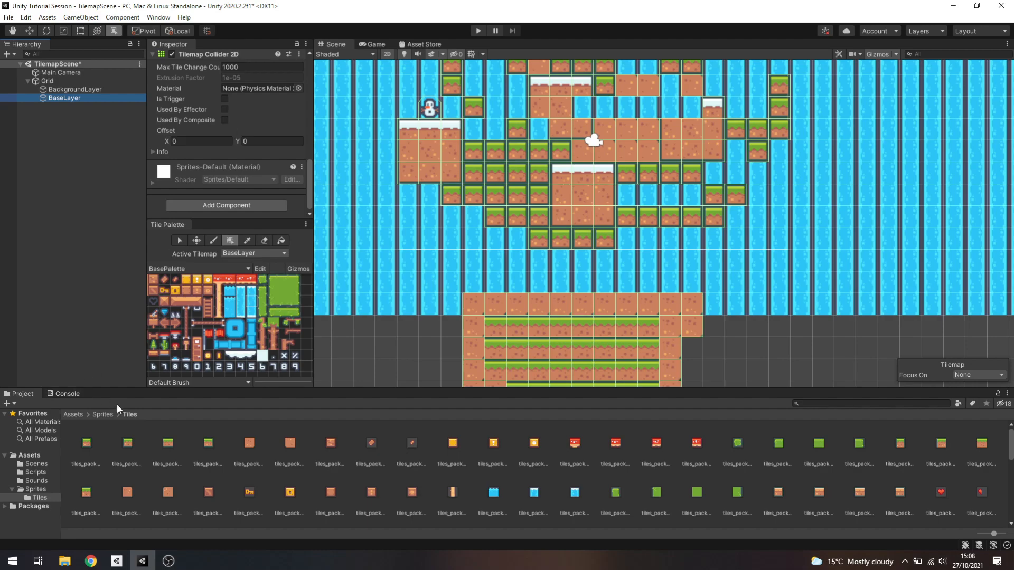
left_click(86, 445)
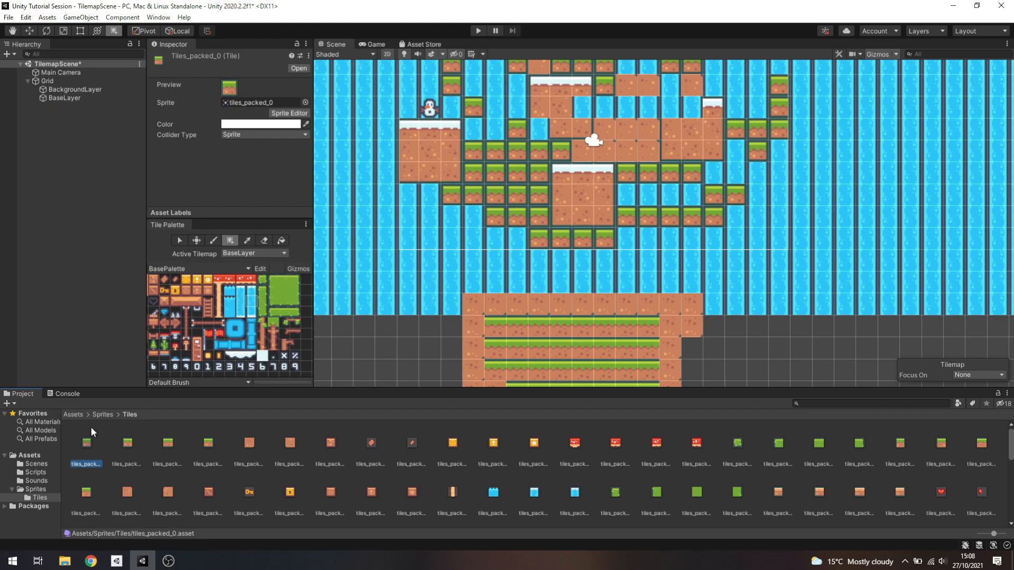